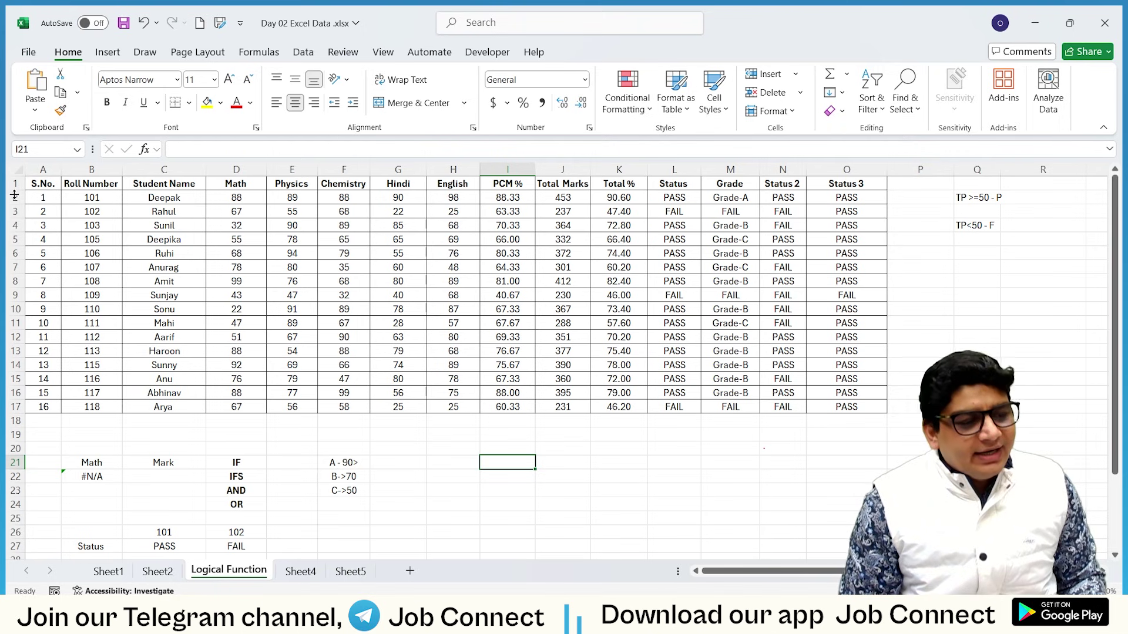
Step: Enter the headings "Roll Number" in I20 and "Status" in J20 below the student table
{"action": "left_click_drag", "start_coordinate": [14, 184], "coordinate": [12, 421]}
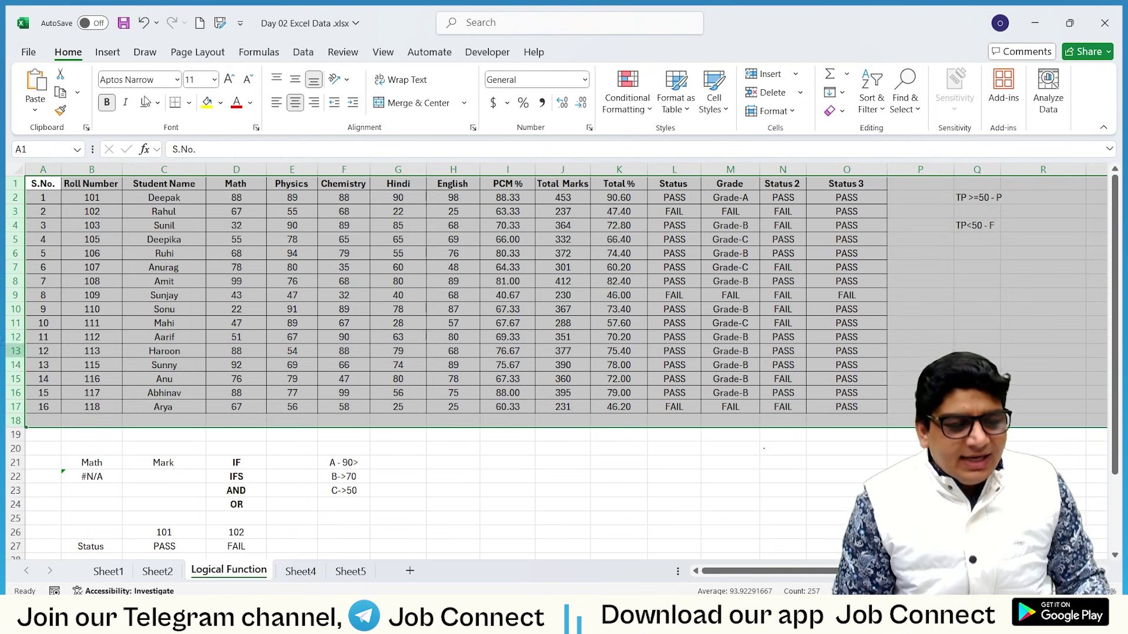
{"action": "left_click", "coordinate": [507, 449]}
{"action": "type", "text": "R"}
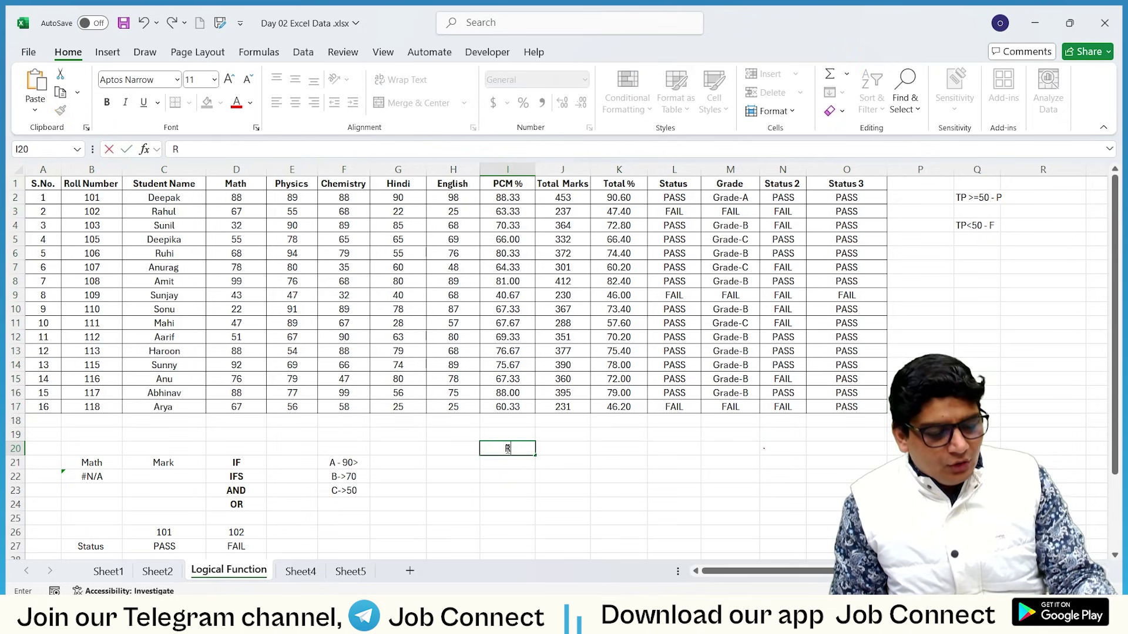
{"action": "type", "text": "oll"}
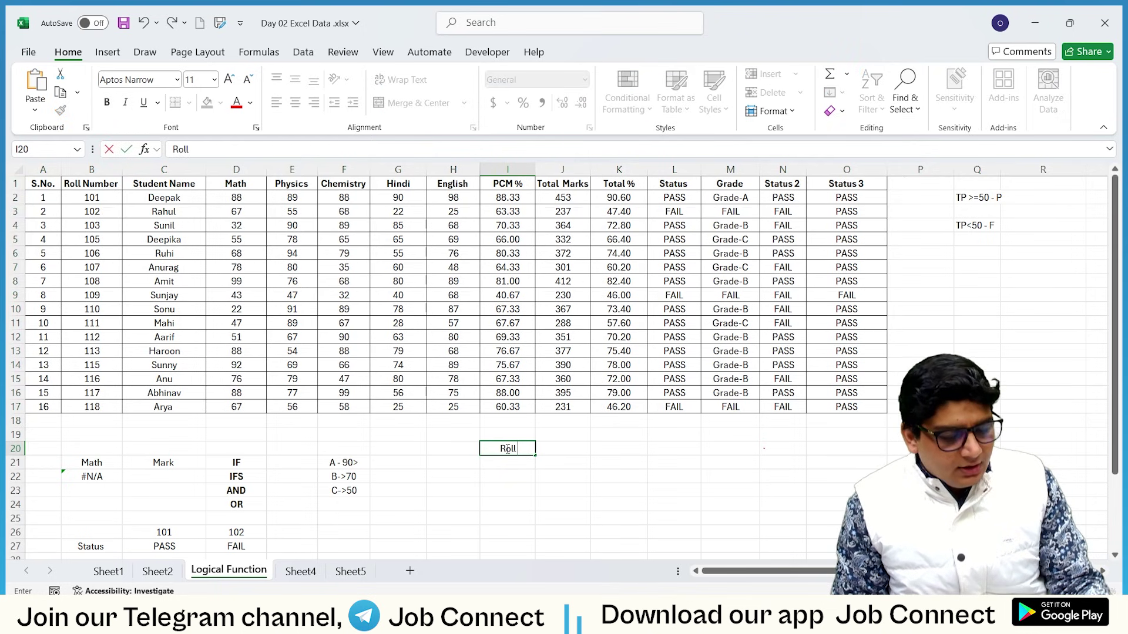
{"action": "type", "text": " Number"}
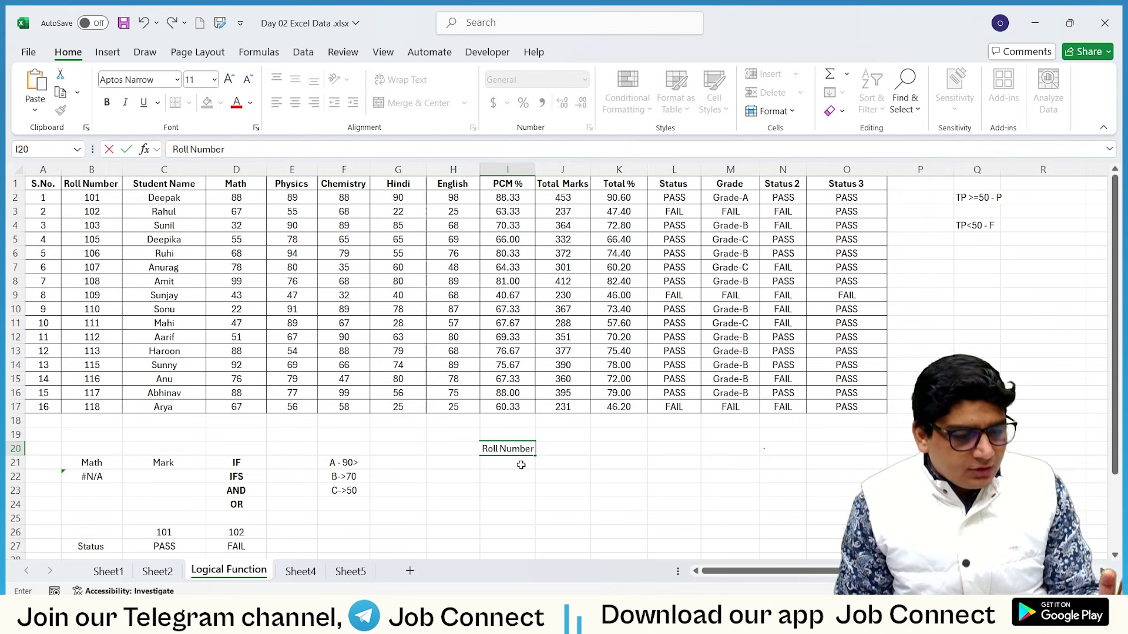
{"action": "key", "text": "Return"}
{"action": "left_click", "coordinate": [572, 450]}
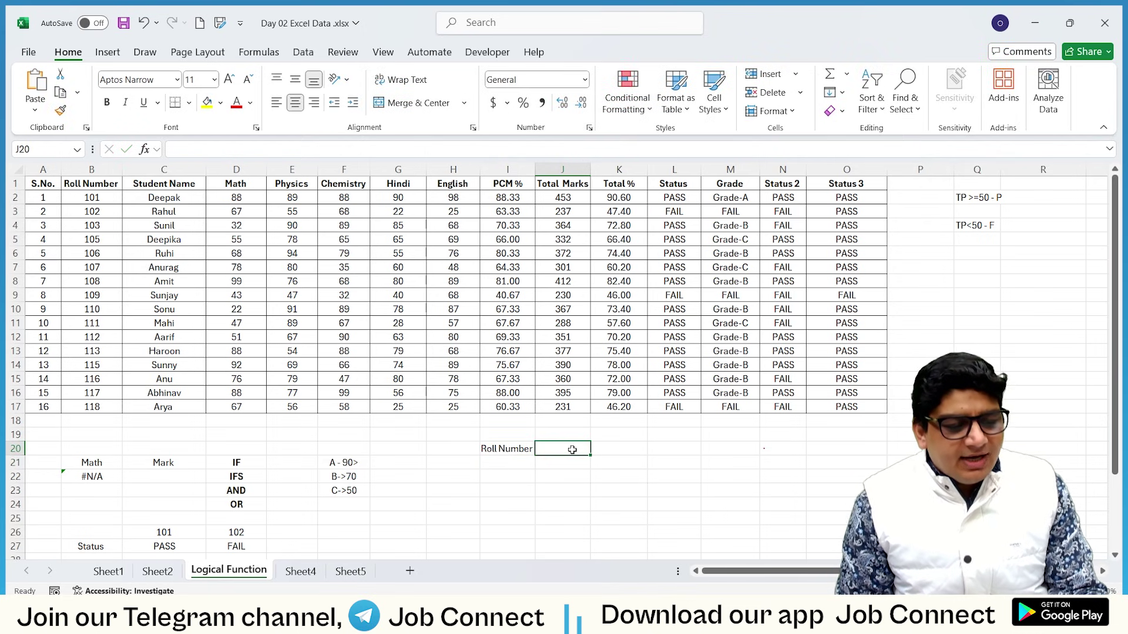
{"action": "type", "text": "Status"}
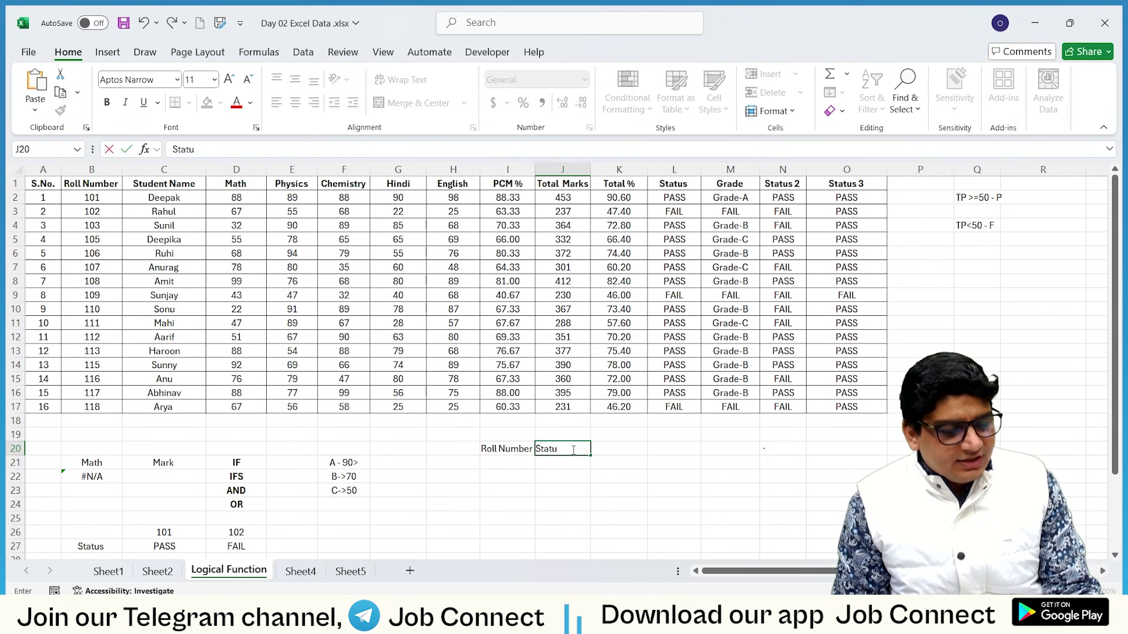
{"action": "left_click", "coordinate": [584, 480]}
Step: Enter 101 in I21 as the roll number to look up
{"action": "left_click", "coordinate": [497, 449]}
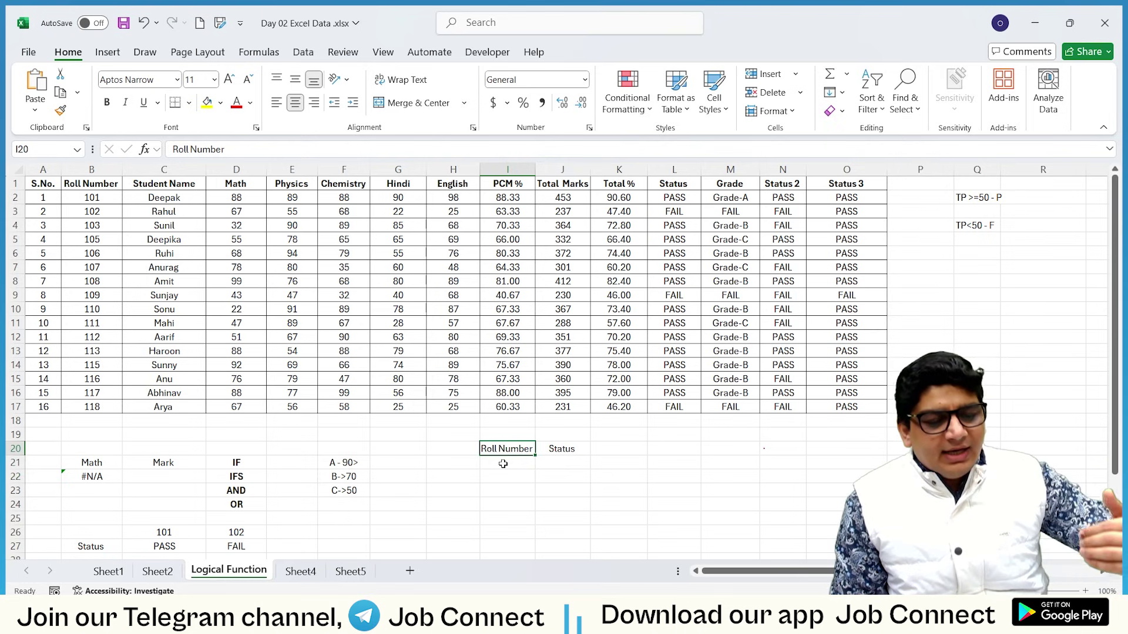
{"action": "left_click", "coordinate": [503, 463]}
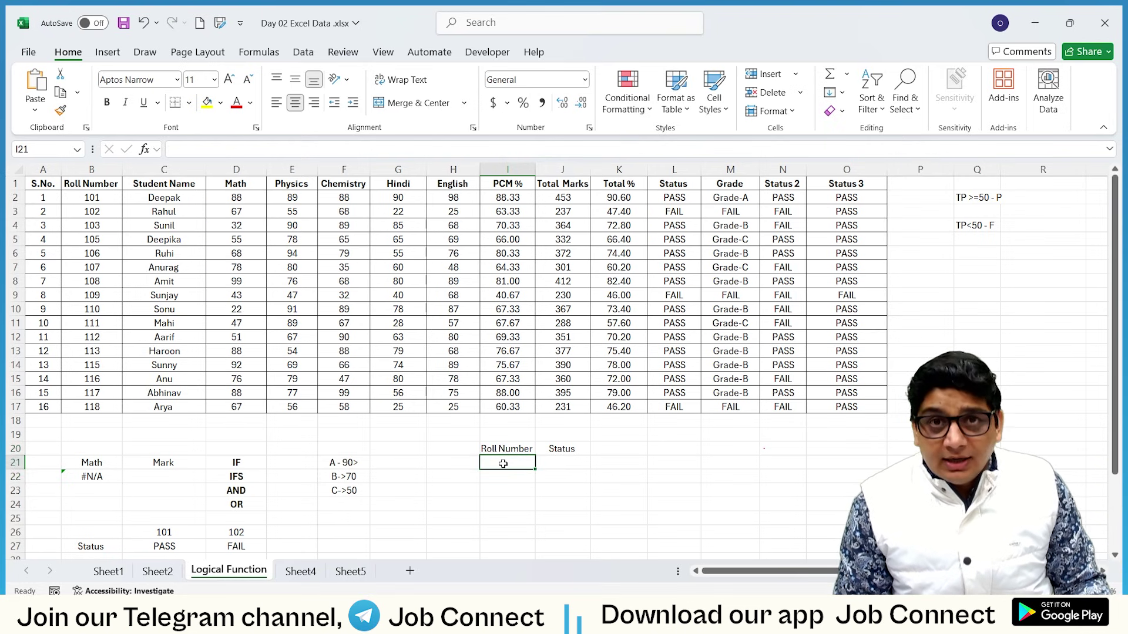
{"action": "left_click", "coordinate": [575, 468]}
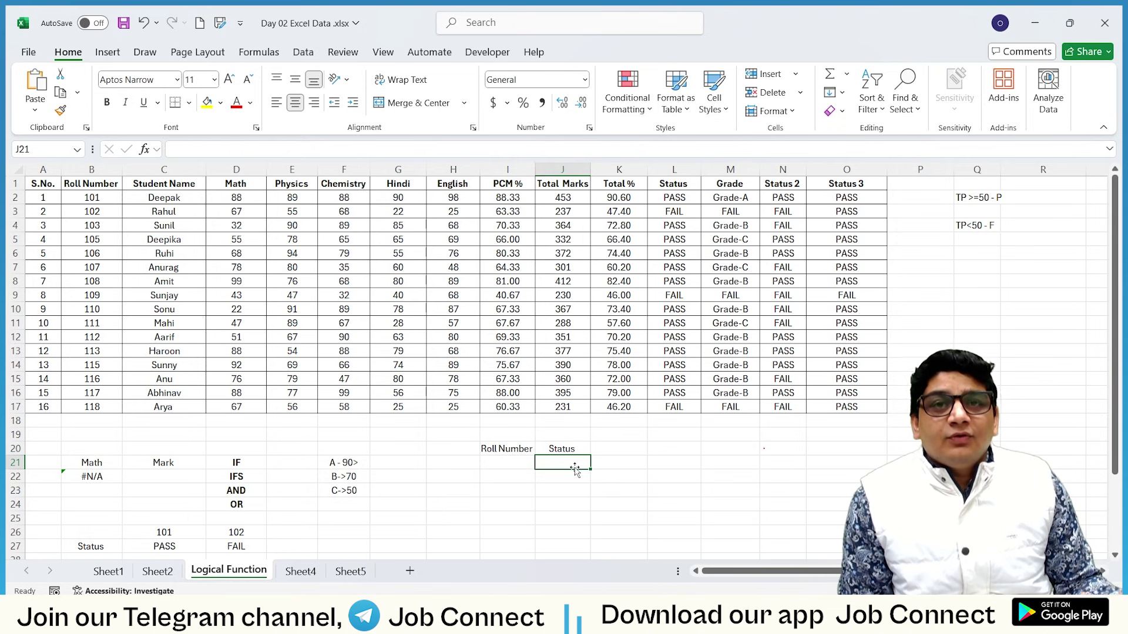
{"action": "left_click", "coordinate": [490, 465]}
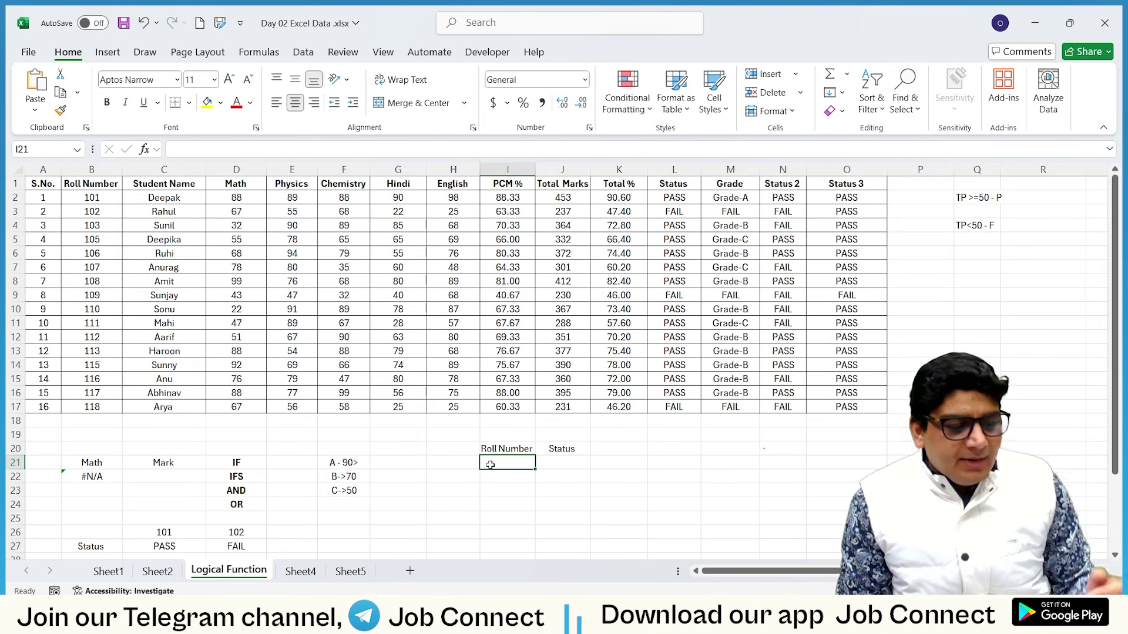
{"action": "type", "text": "101"}
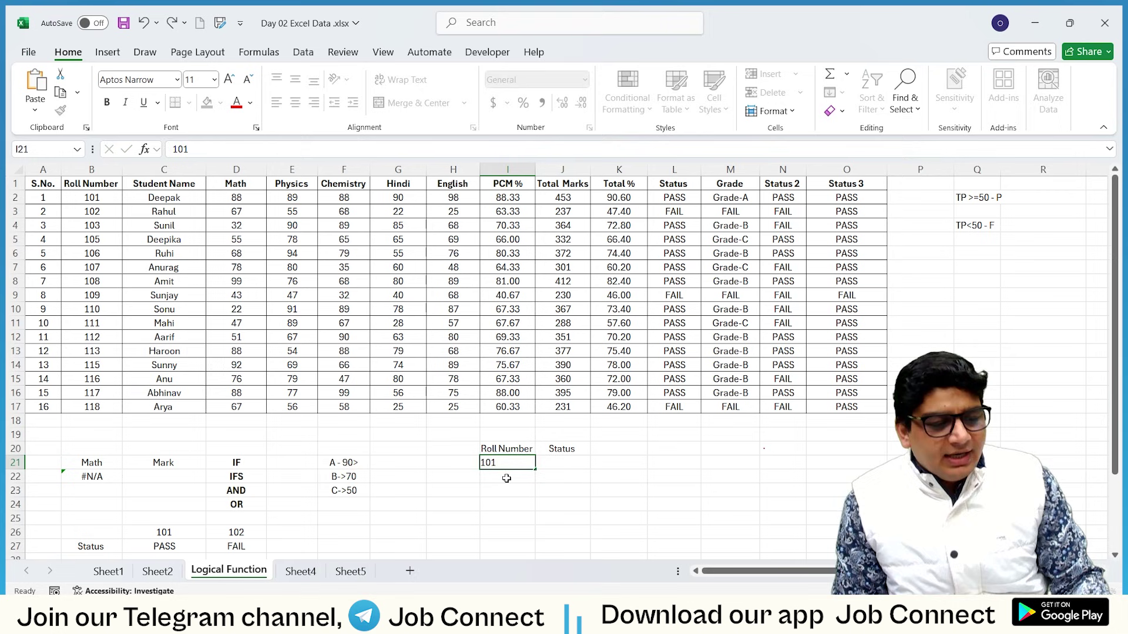
{"action": "key", "text": "Return"}
Step: Start a VLOOKUP formula in J21 with I21 as the lookup value
{"action": "left_click", "coordinate": [560, 460]}
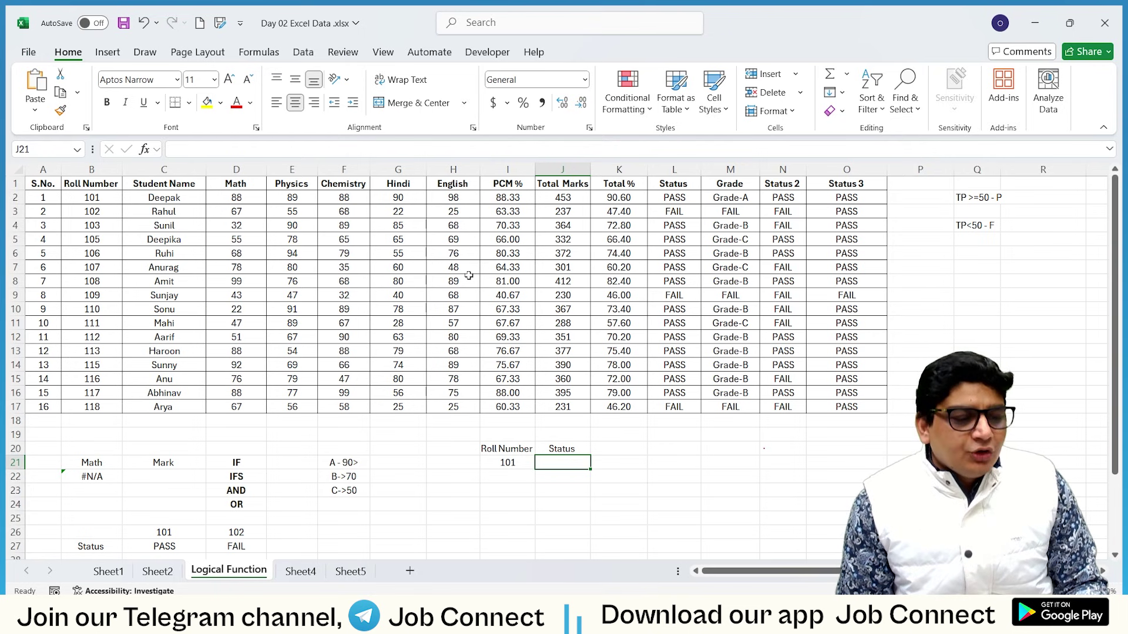
{"action": "type", "text": "="}
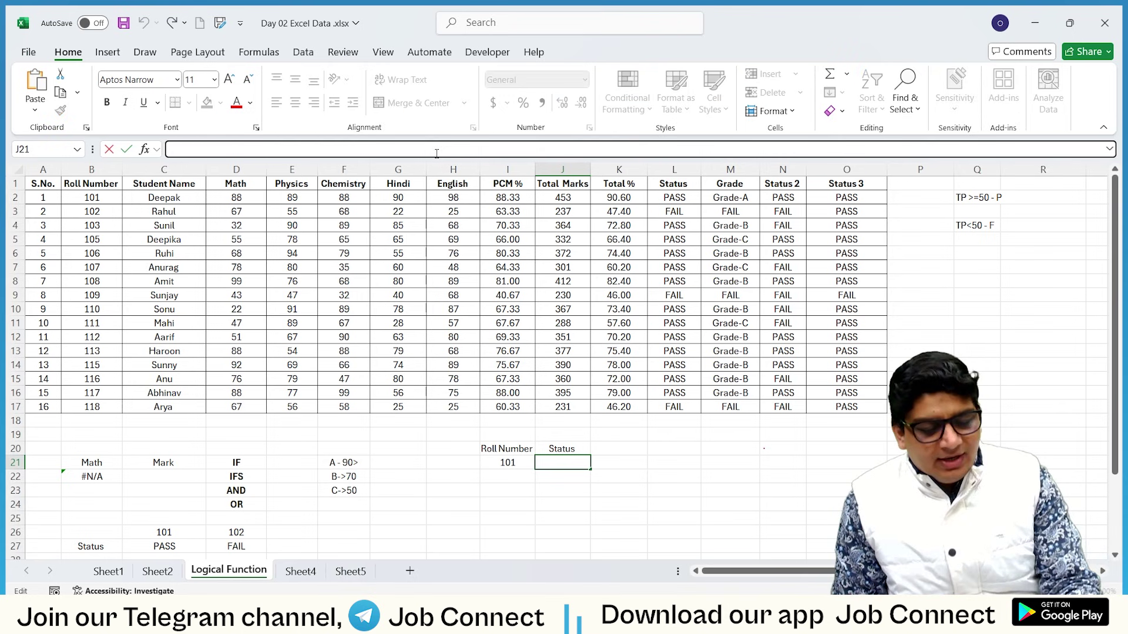
{"action": "type", "text": "vl"}
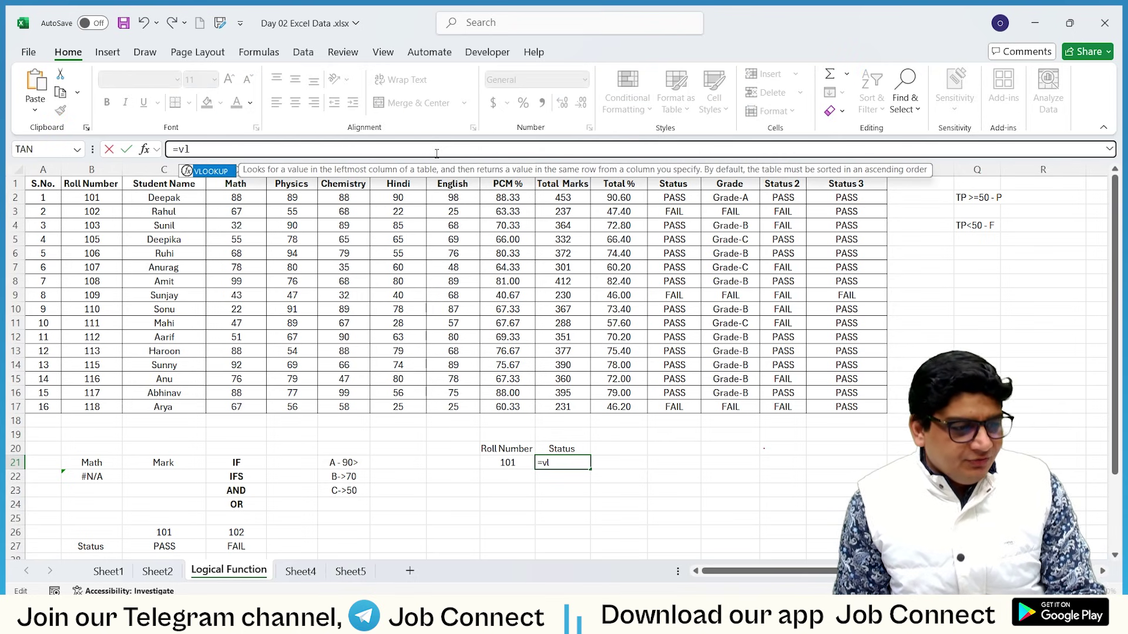
{"action": "double_click", "coordinate": [212, 172]}
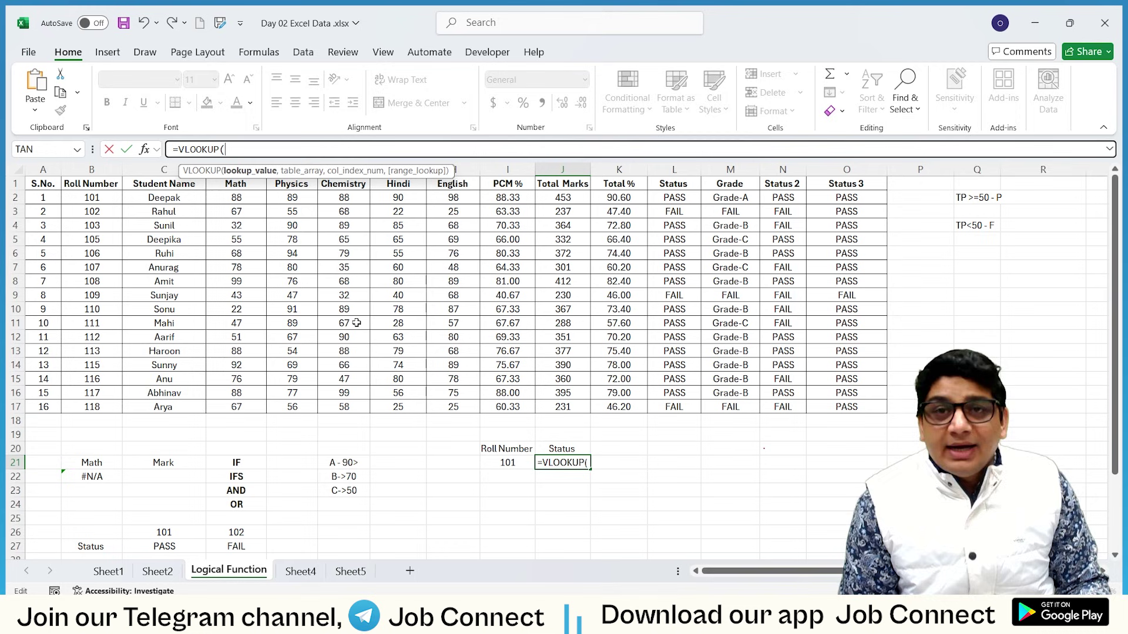
{"action": "left_click", "coordinate": [508, 462]}
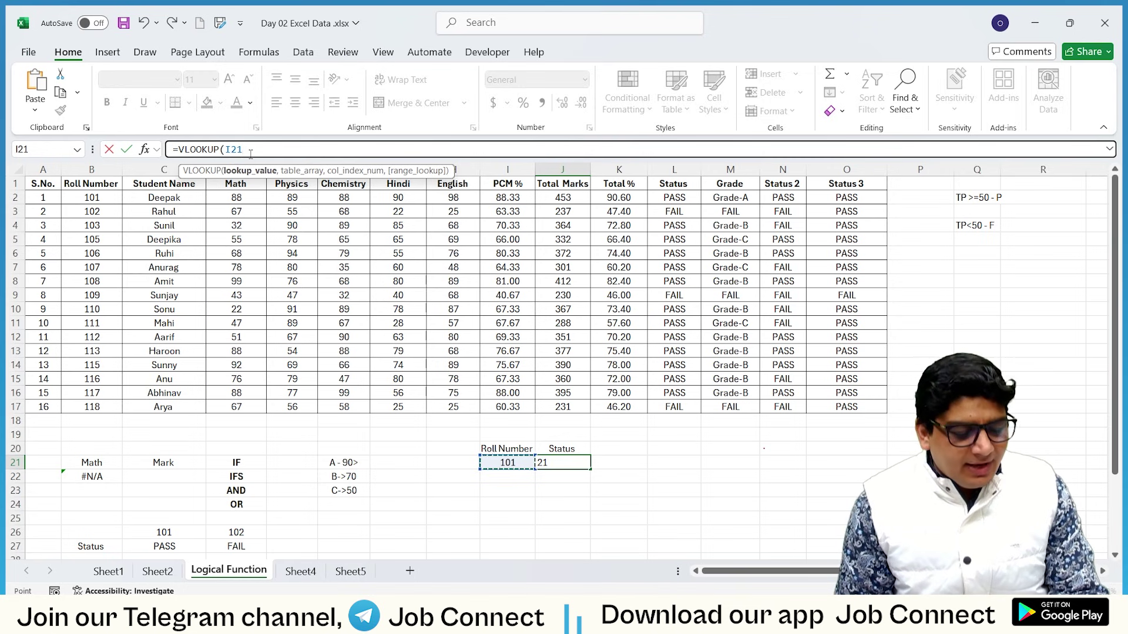
{"action": "type", "text": ","}
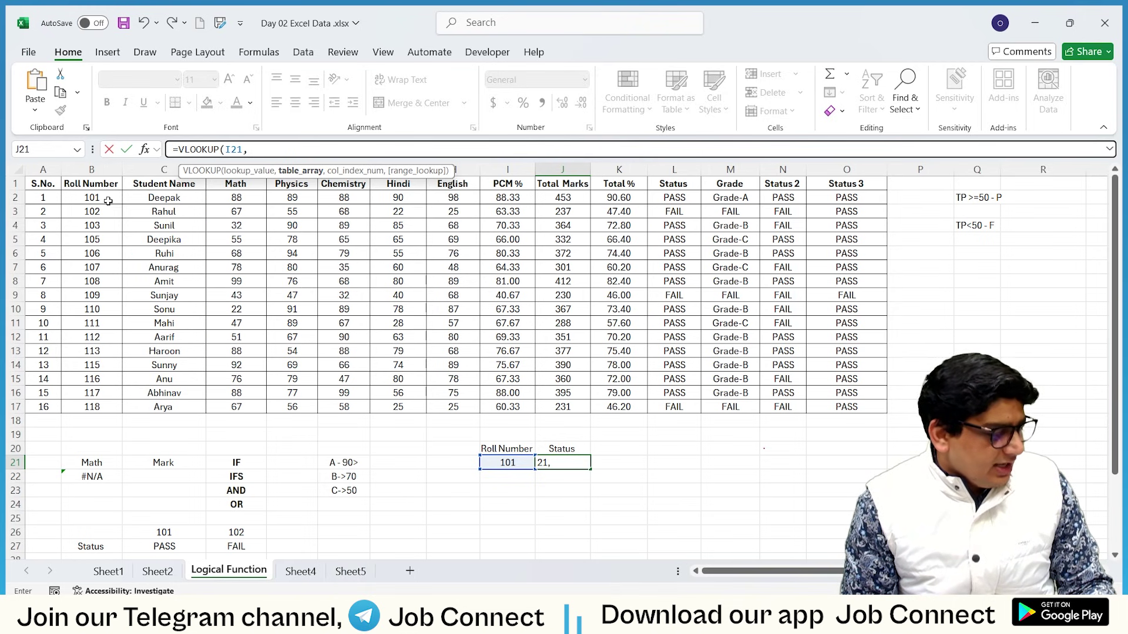
Step: Set the VLOOKUP table array to B1:O17, starting from the Roll Number column
{"action": "left_click_drag", "start_coordinate": [91, 185], "coordinate": [848, 406]}
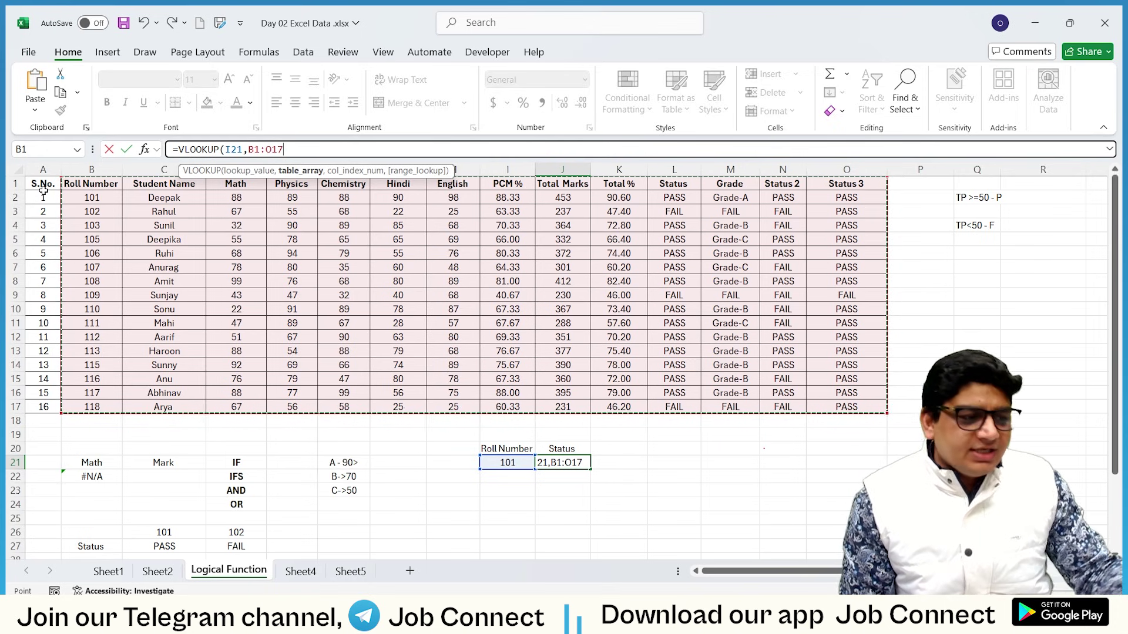
{"action": "left_click_drag", "start_coordinate": [43, 183], "coordinate": [843, 407]}
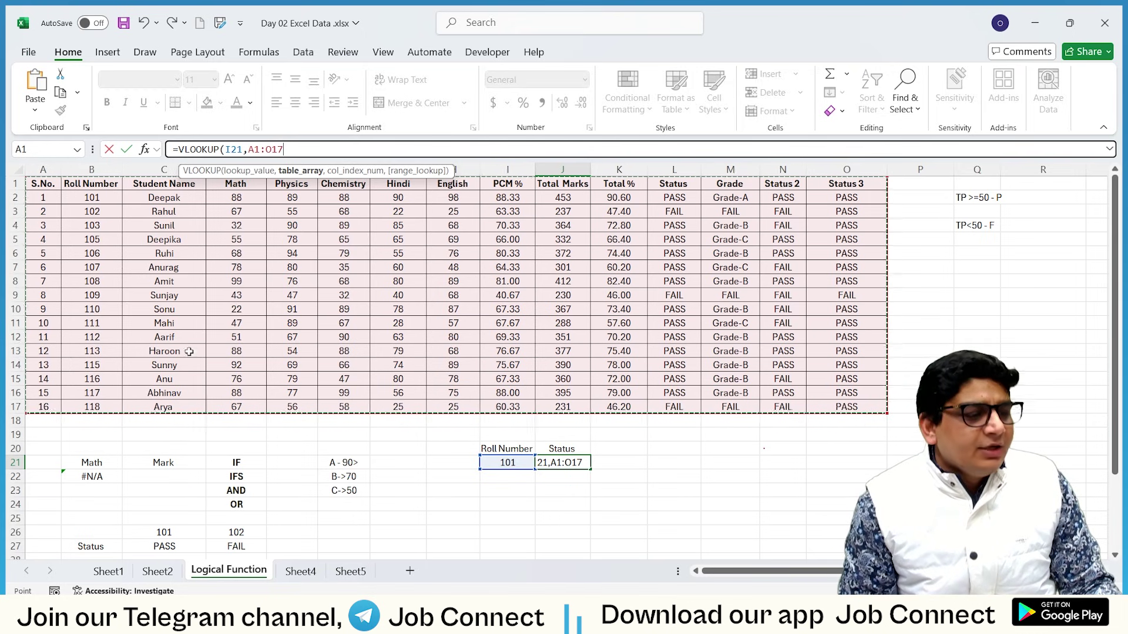
{"action": "left_click", "coordinate": [85, 184]}
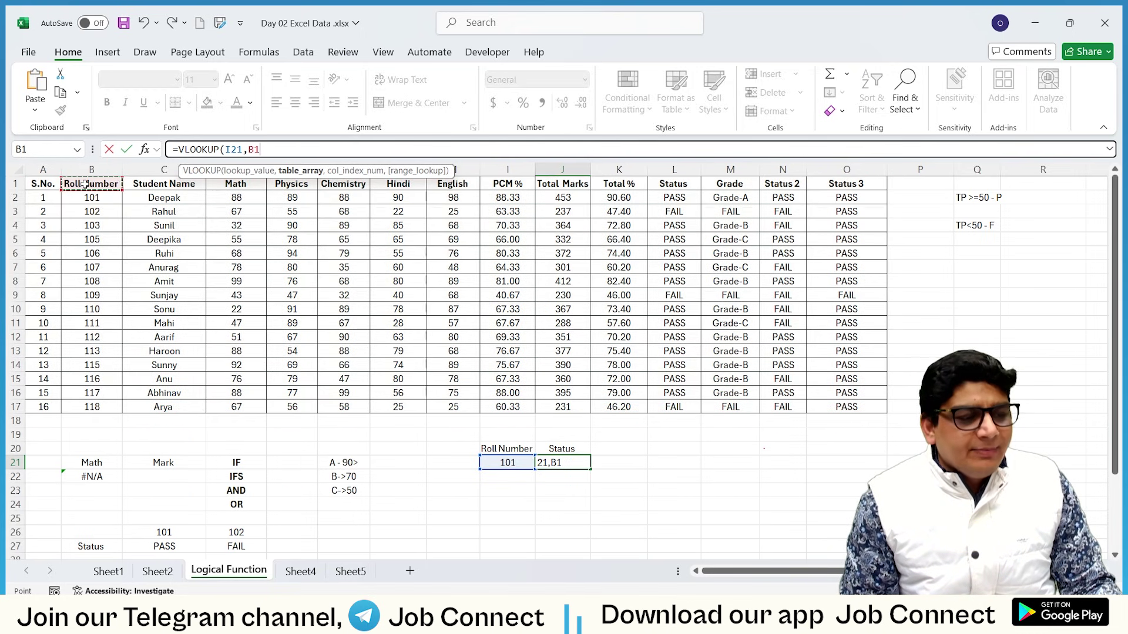
{"action": "left_click_drag", "start_coordinate": [93, 191], "coordinate": [851, 405]}
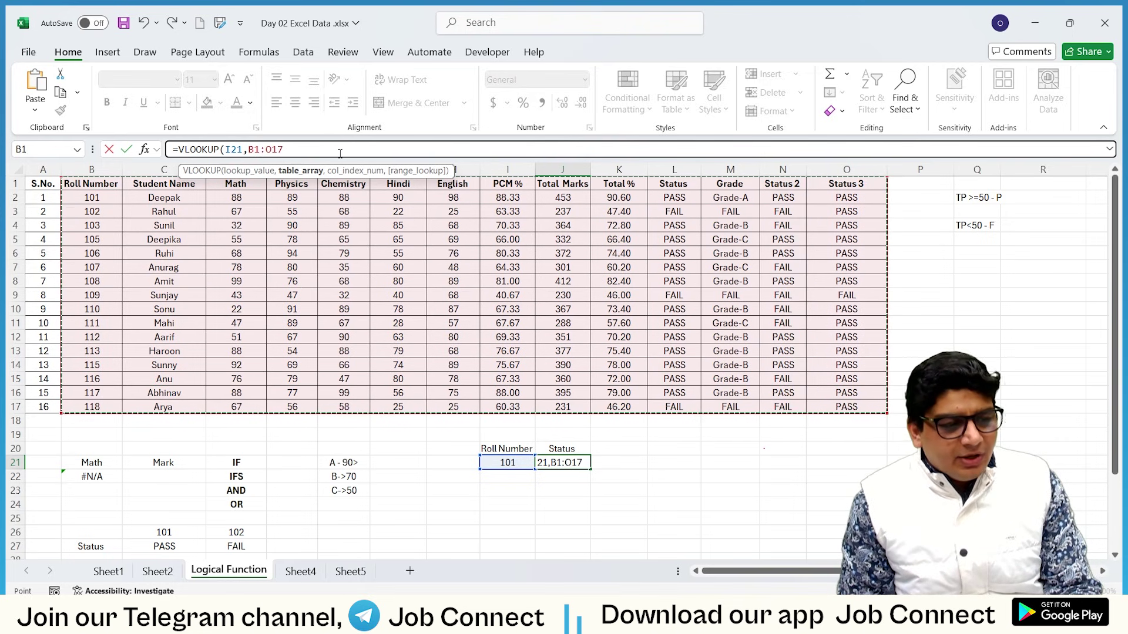
Step: Complete the VLOOKUP in J21 with column index 11 and FALSE for an exact match
{"action": "type", "text": ","}
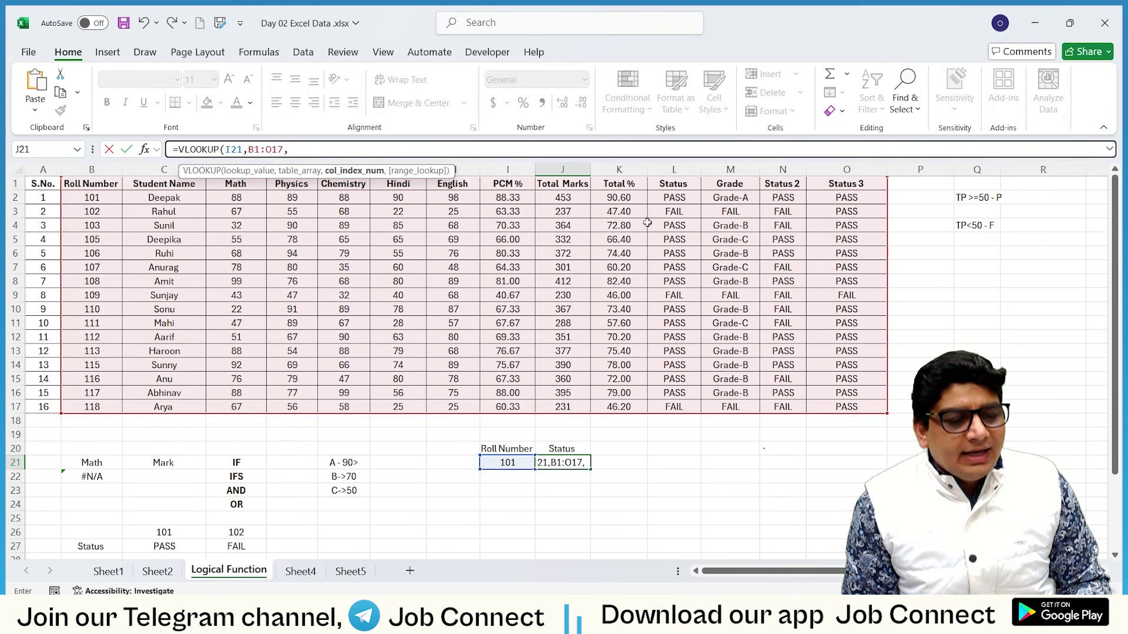
{"action": "type", "text": "11"}
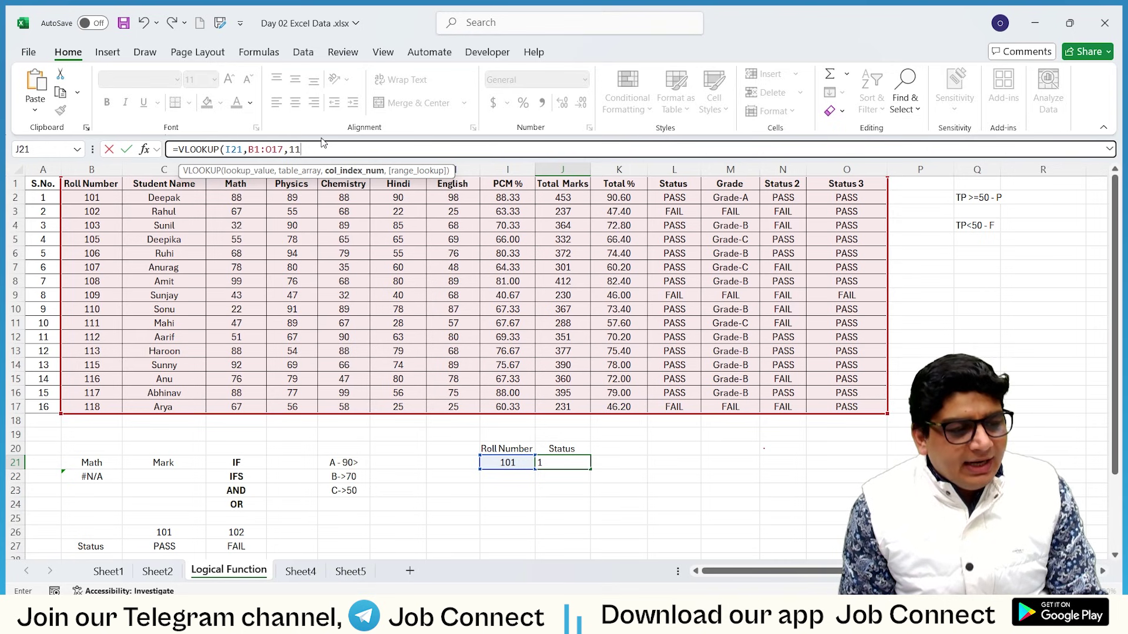
{"action": "type", "text": ","}
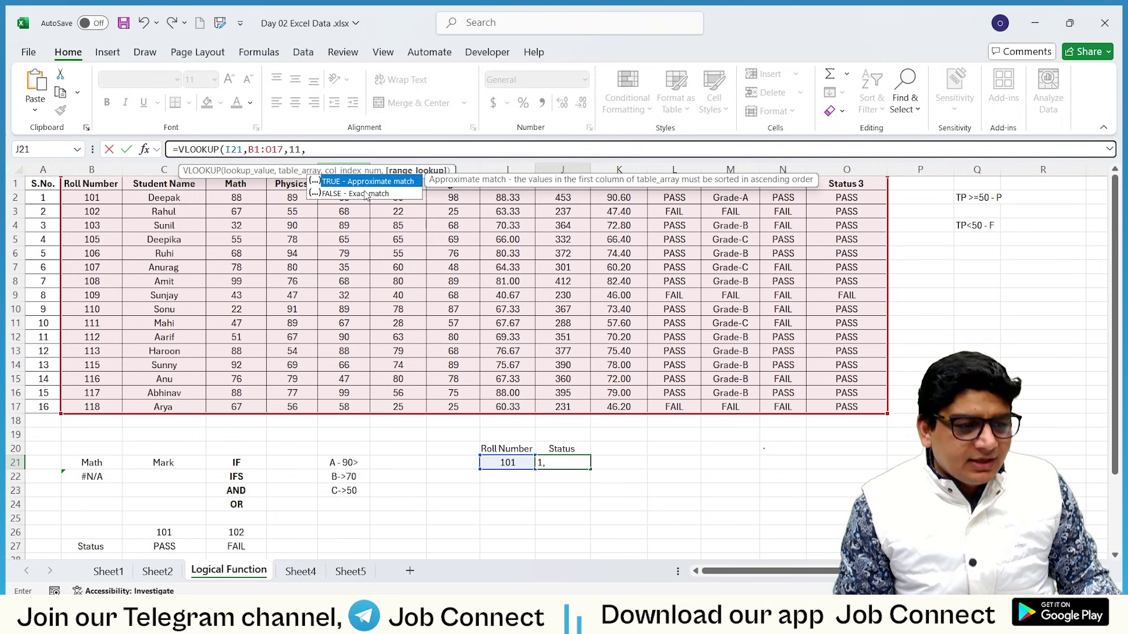
{"action": "left_click", "coordinate": [367, 195]}
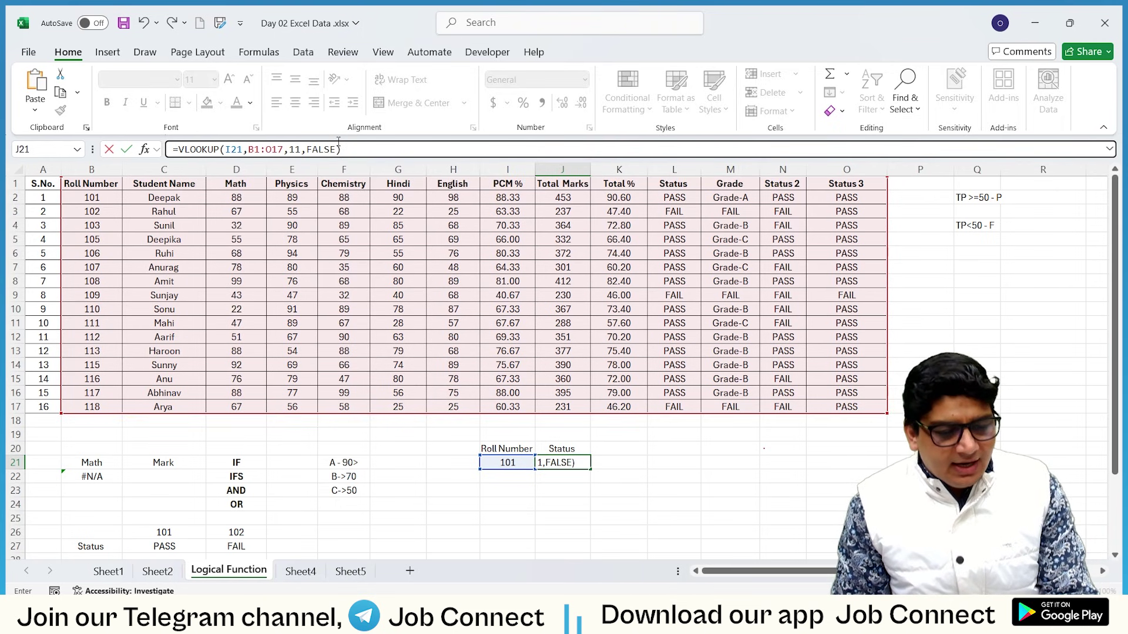
{"action": "key", "text": "Return"}
Step: Compare the VLOOKUP result in J21 with the Status of roll number 101 in the student table
{"action": "left_click", "coordinate": [548, 463]}
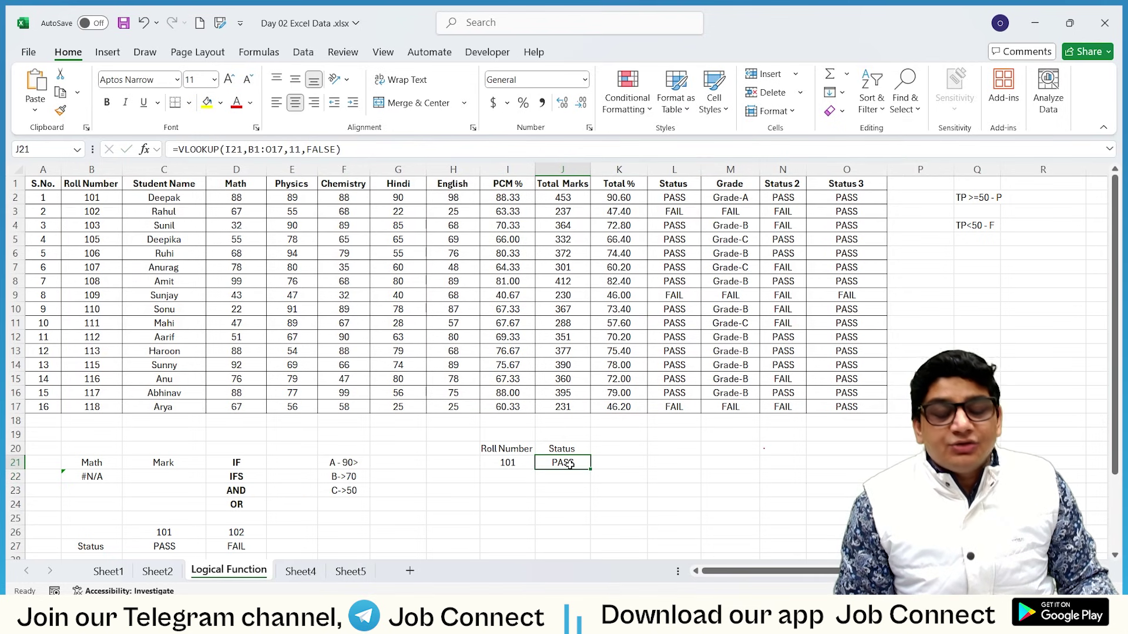
{"action": "left_click", "coordinate": [101, 195]}
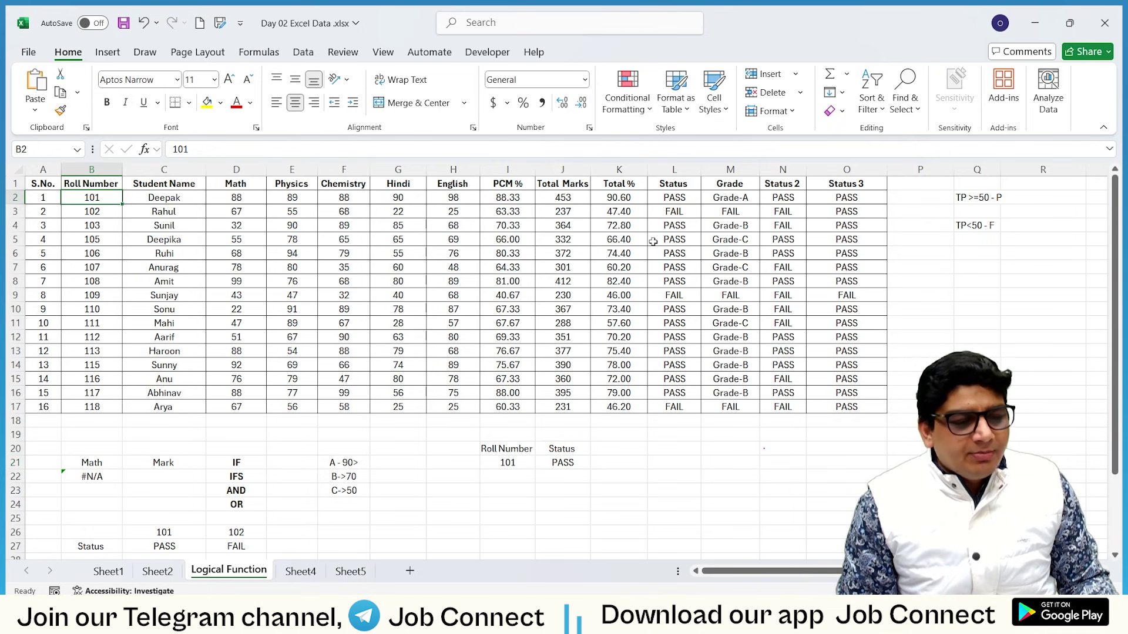
{"action": "left_click", "coordinate": [673, 199]}
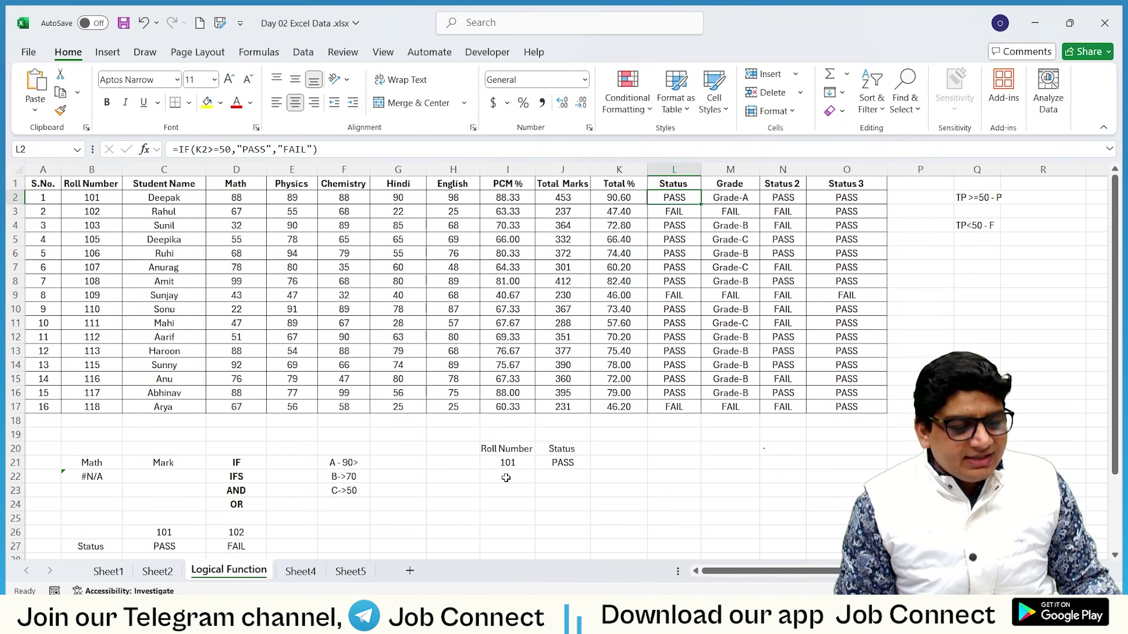
Step: Change the roll number in I21 to 102 and check the looked-up status against the student table
{"action": "left_click", "coordinate": [510, 462]}
{"action": "type", "text": "103"}
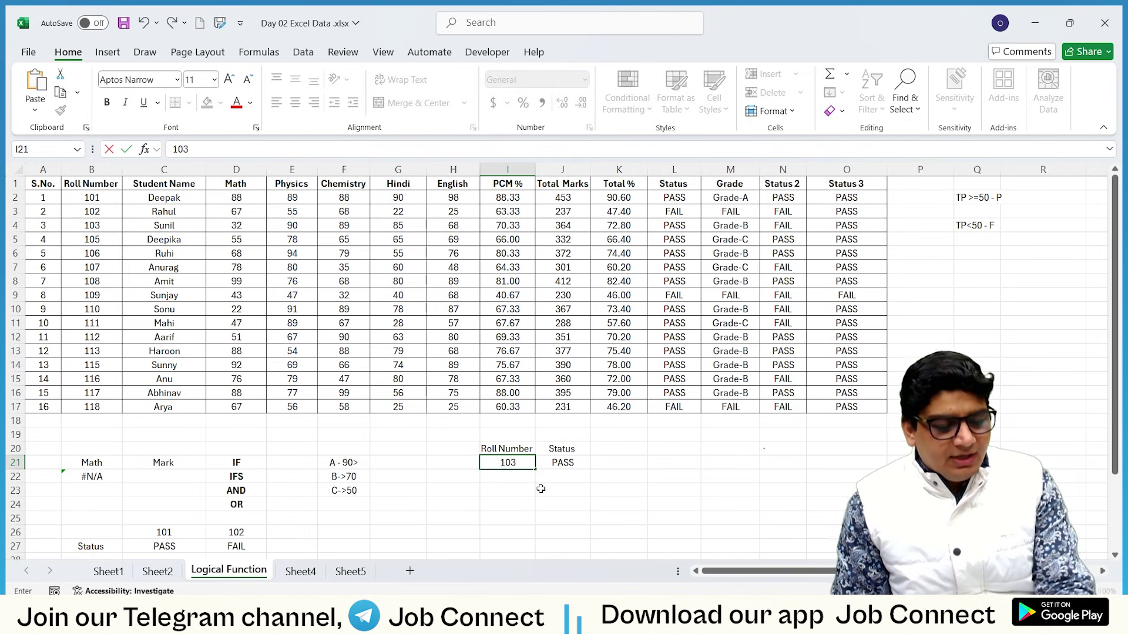
{"action": "key", "text": "BackSpace"}
{"action": "type", "text": "2"}
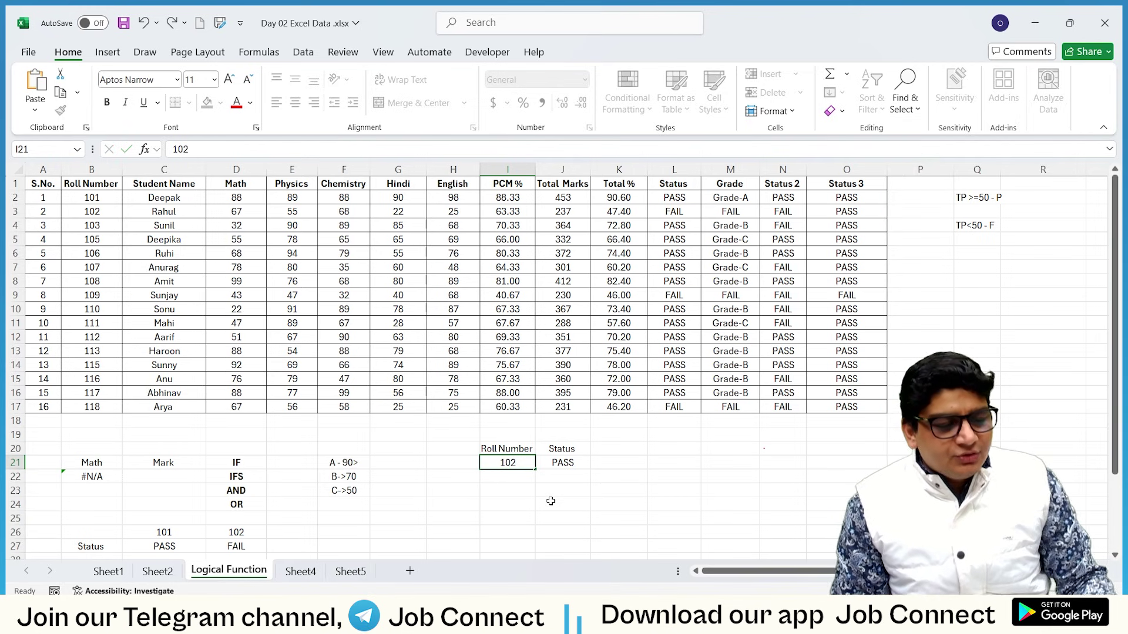
{"action": "left_click", "coordinate": [550, 501]}
{"action": "left_click", "coordinate": [572, 465]}
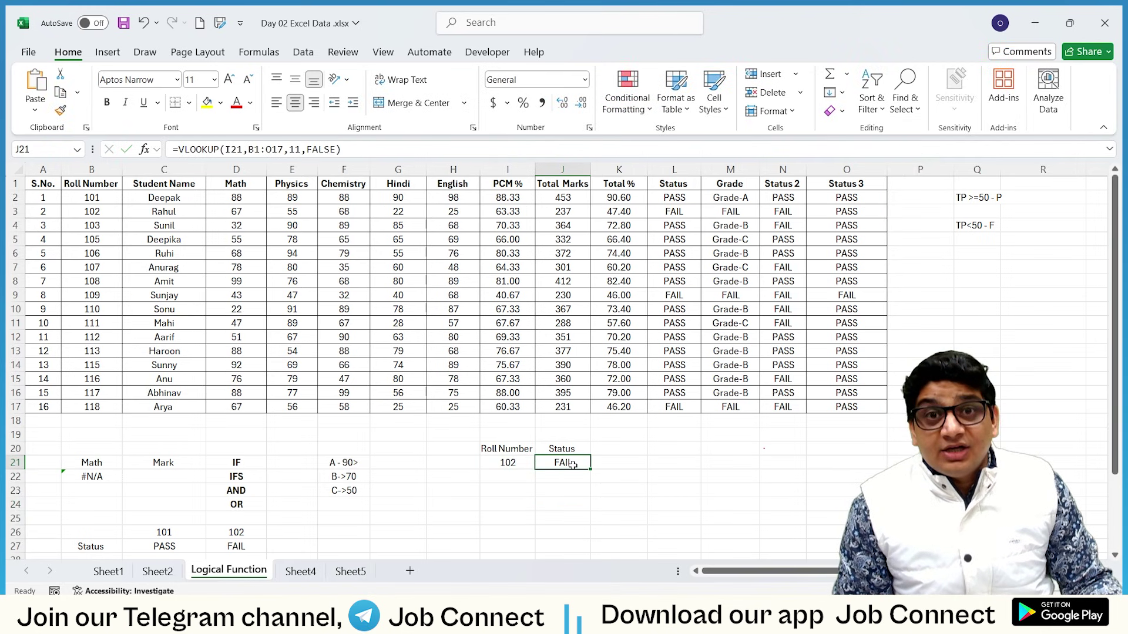
{"action": "left_click", "coordinate": [676, 211]}
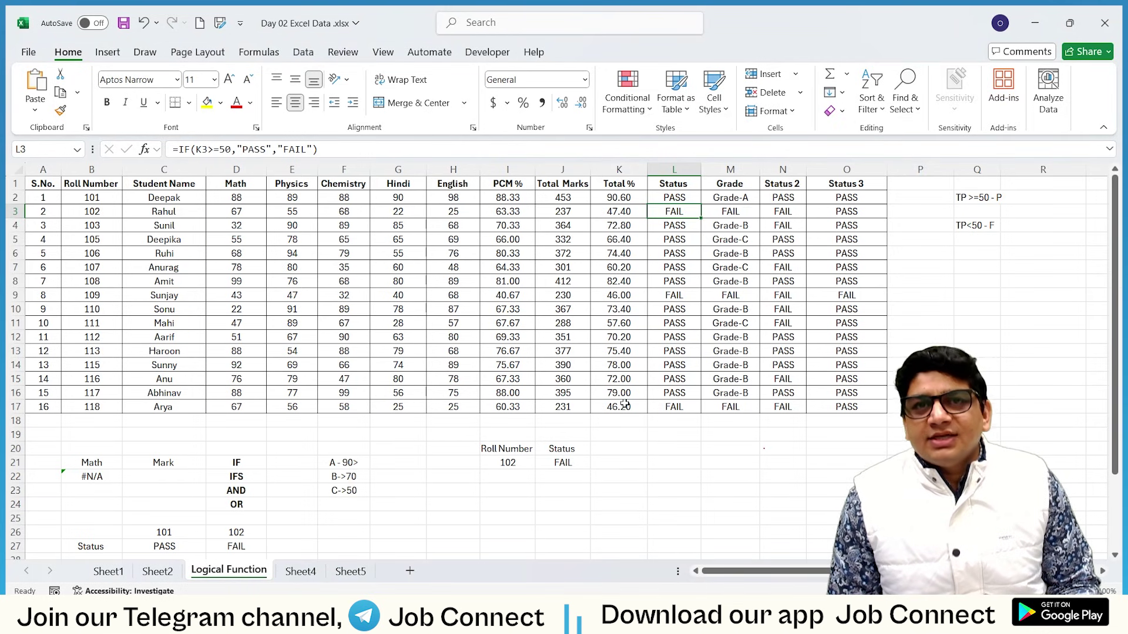
Step: Enter the heading "Grade" in K20 beside the Status heading
{"action": "left_click", "coordinate": [628, 450]}
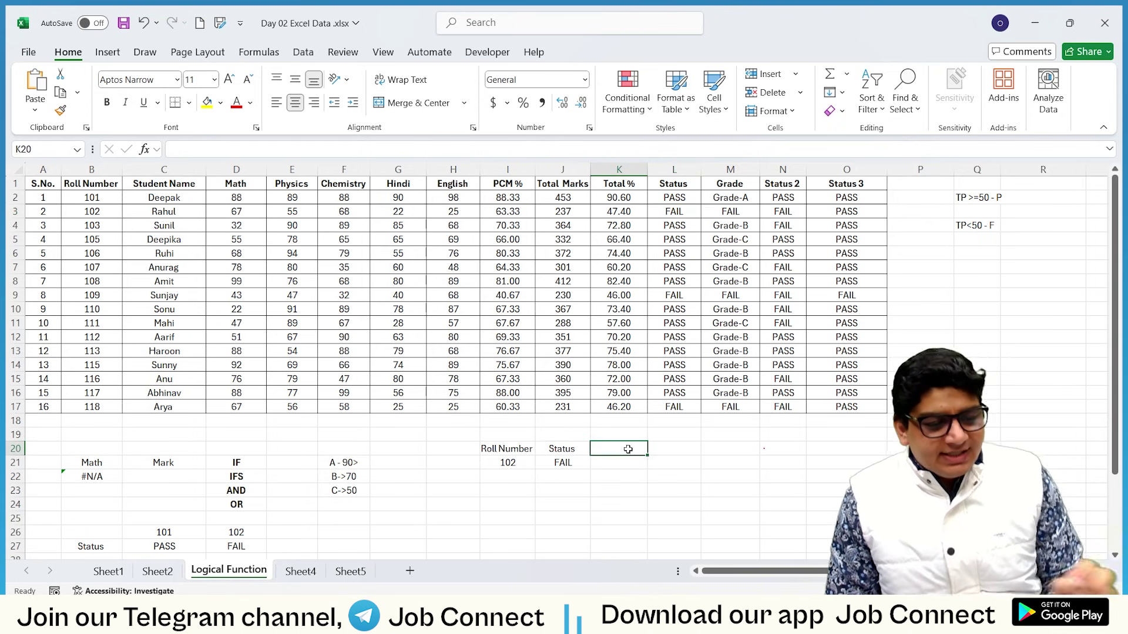
{"action": "type", "text": "Grade"}
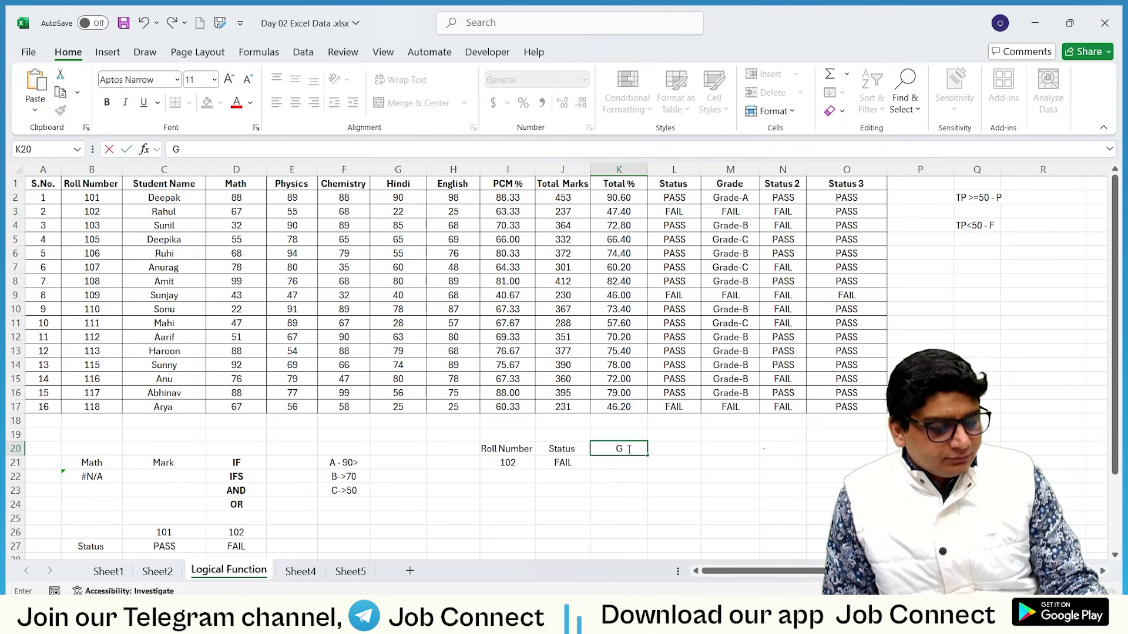
{"action": "left_click", "coordinate": [628, 472]}
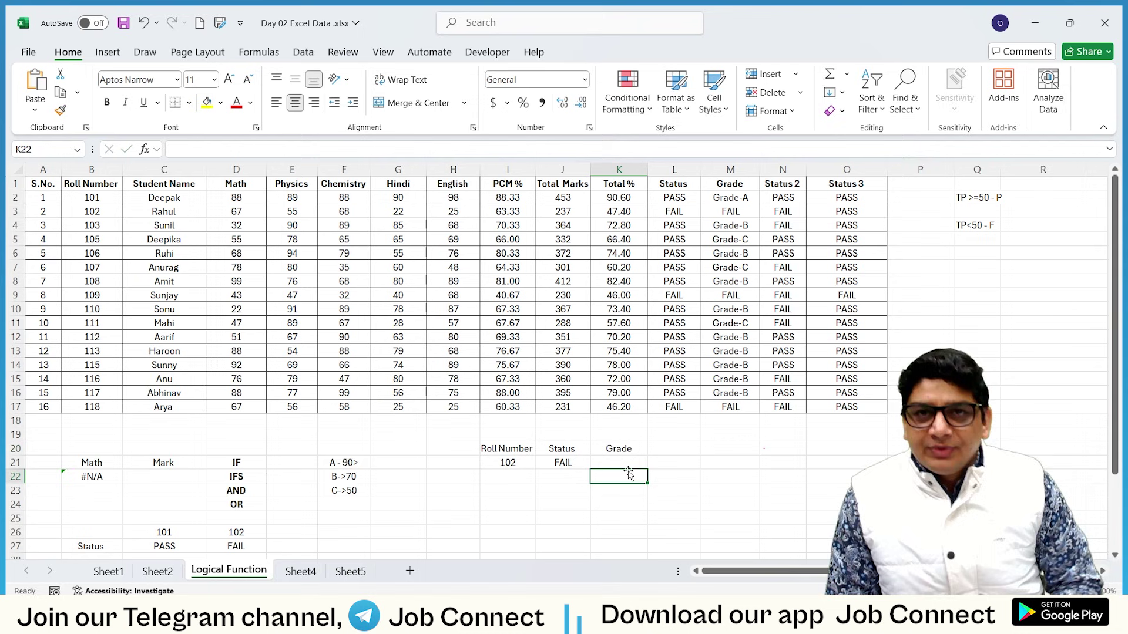
Step: Start a VLOOKUP in K21 with I21 as the lookup value and B1:O17 as the table array
{"action": "left_click", "coordinate": [628, 463]}
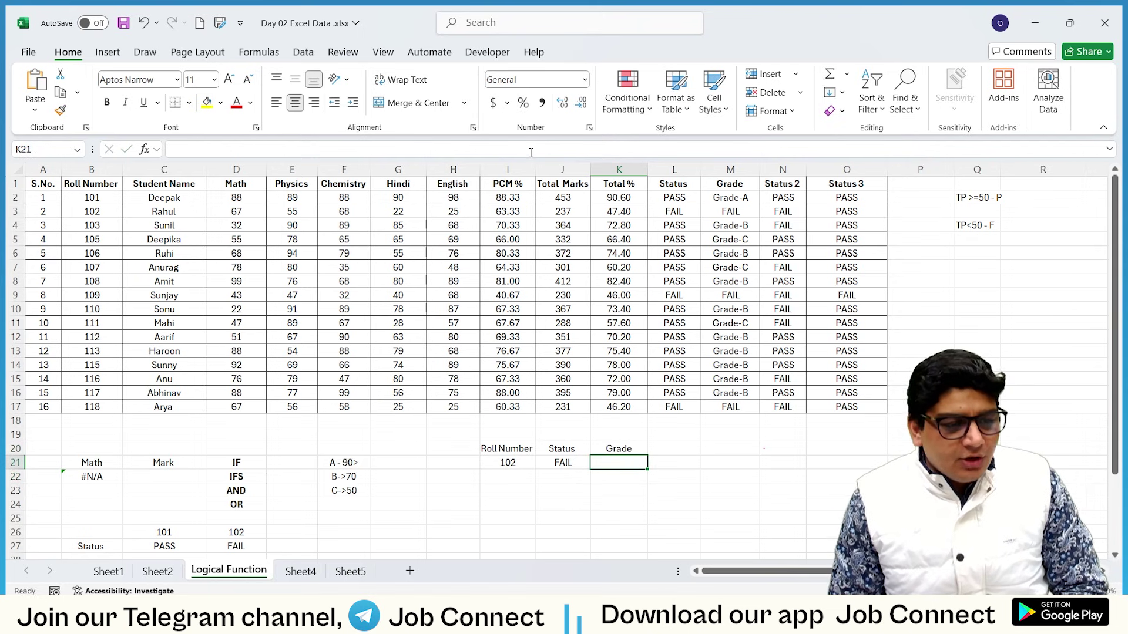
{"action": "type", "text": "=vl"}
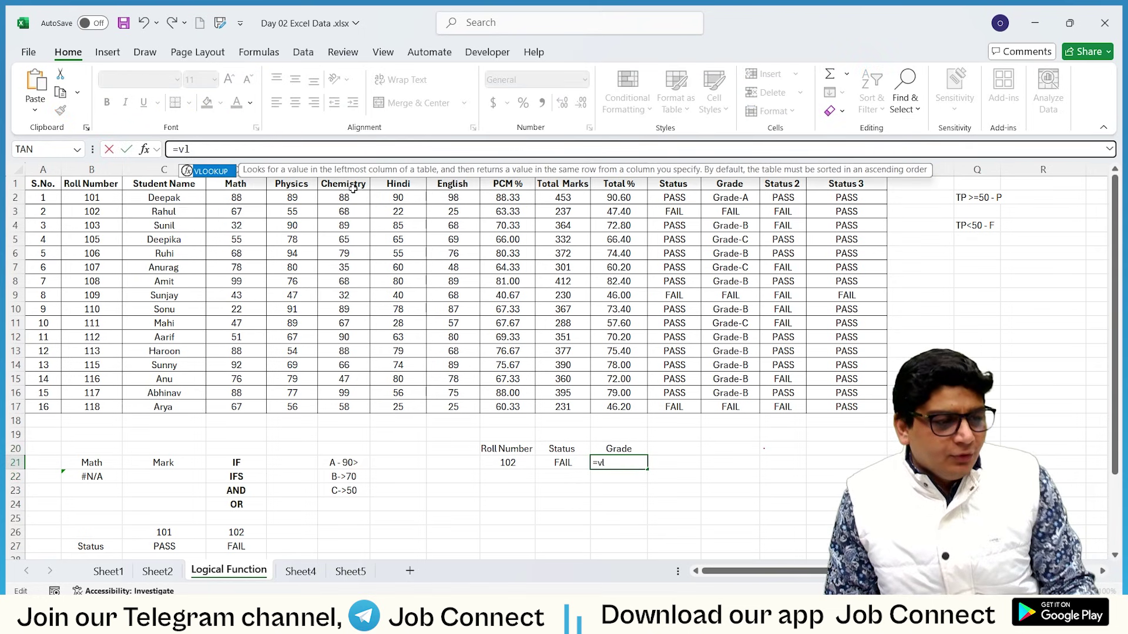
{"action": "key", "text": "Tab"}
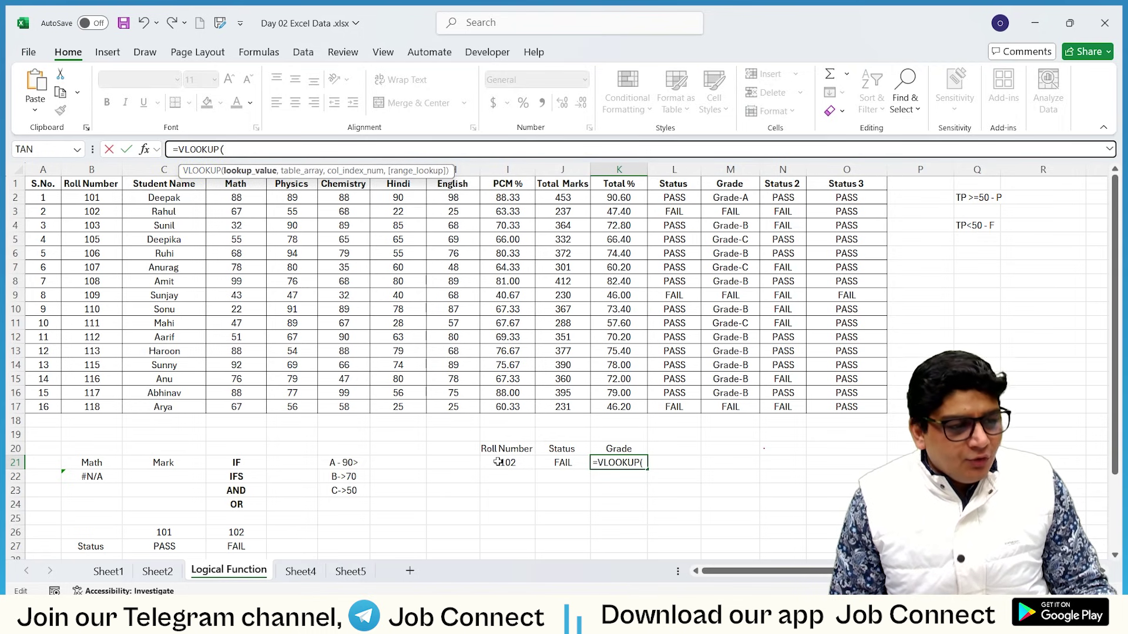
{"action": "left_click", "coordinate": [498, 462]}
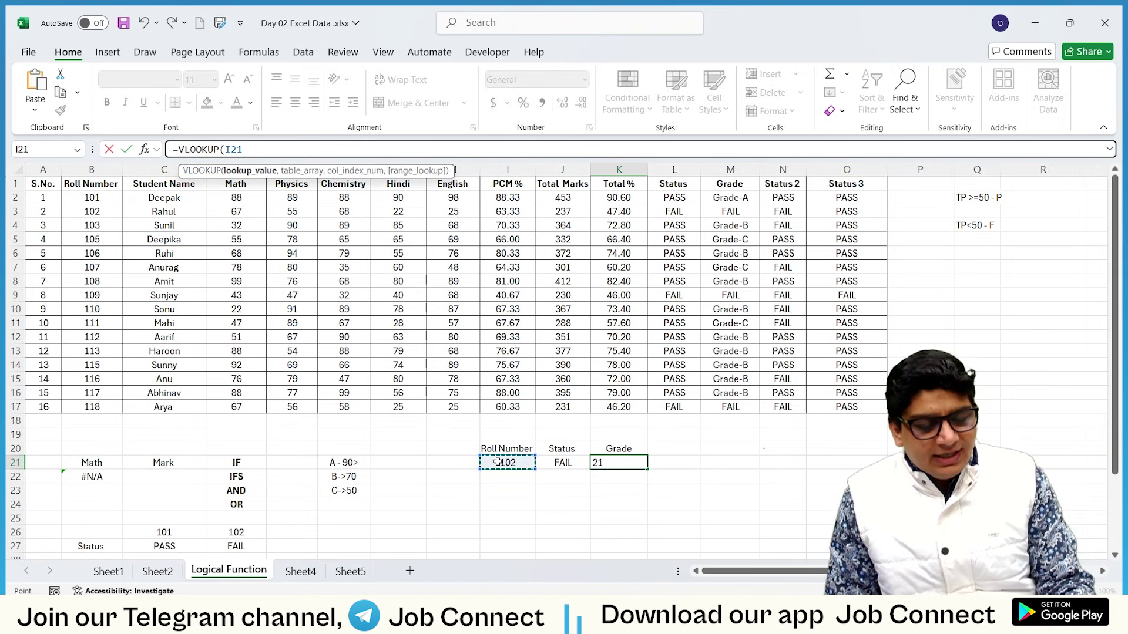
{"action": "type", "text": ","}
{"action": "left_click_drag", "start_coordinate": [89, 183], "coordinate": [410, 353]}
{"action": "left_click_drag", "start_coordinate": [94, 194], "coordinate": [825, 399]}
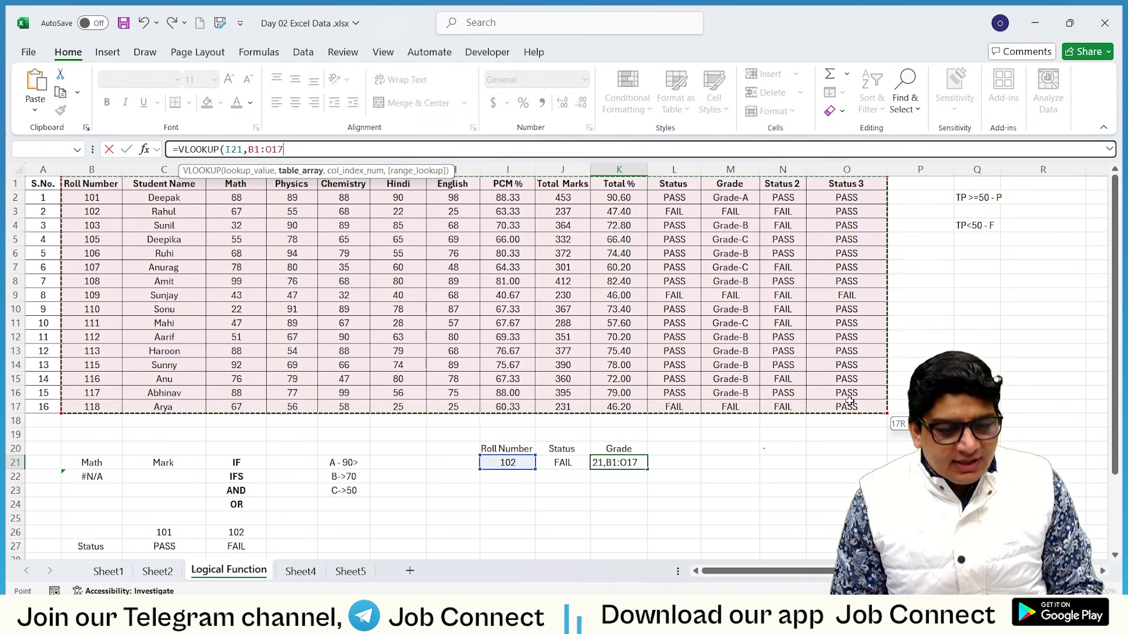
{"action": "type", "text": ","}
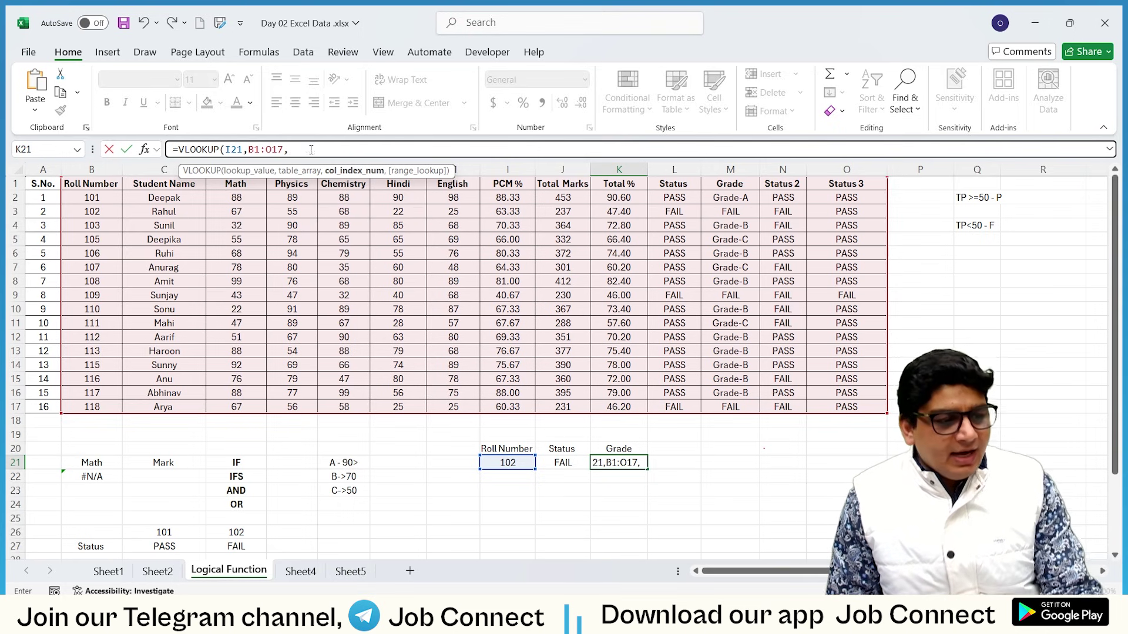
Step: Complete the Grade lookup in K21 with column index 12 and FALSE for an exact match
{"action": "type", "text": "12"}
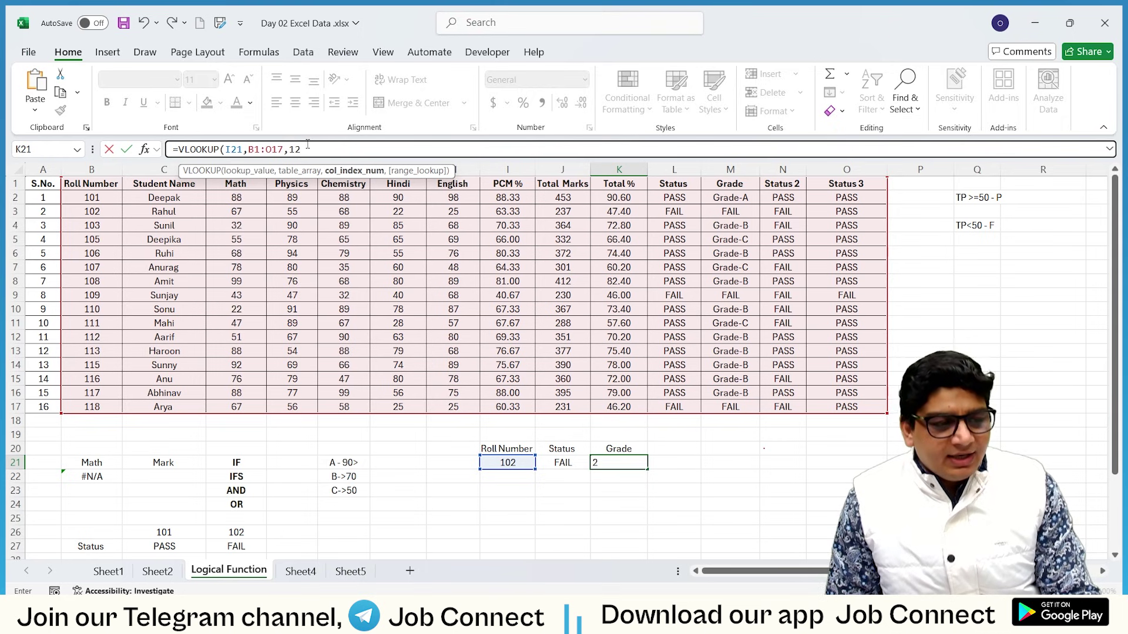
{"action": "type", "text": ","}
{"action": "double_click", "coordinate": [353, 195]}
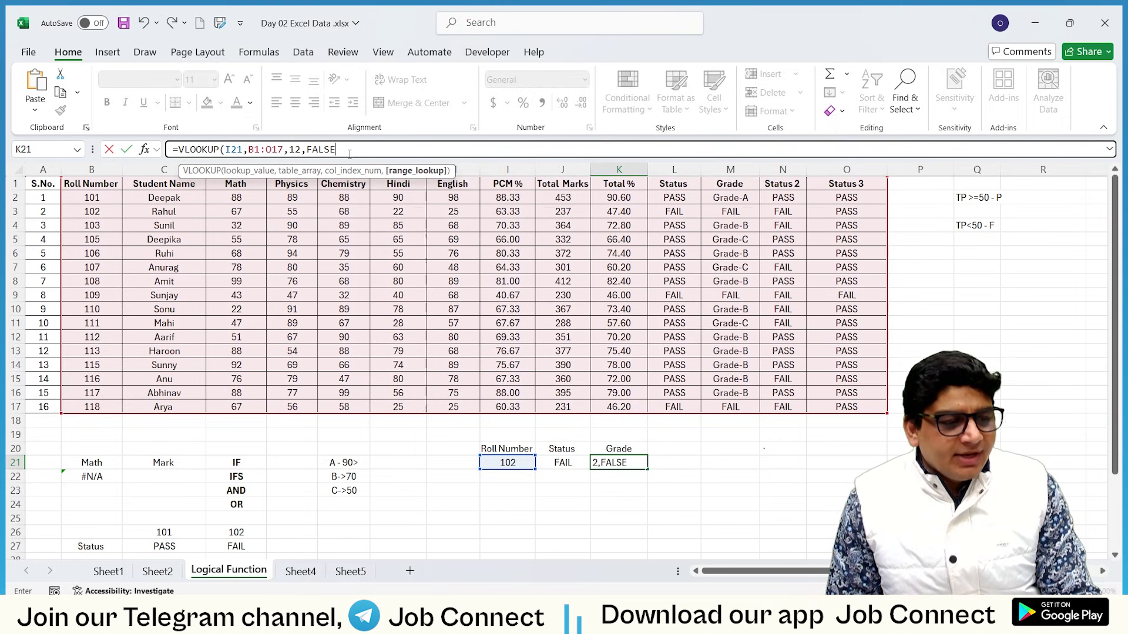
{"action": "type", "text": ")"}
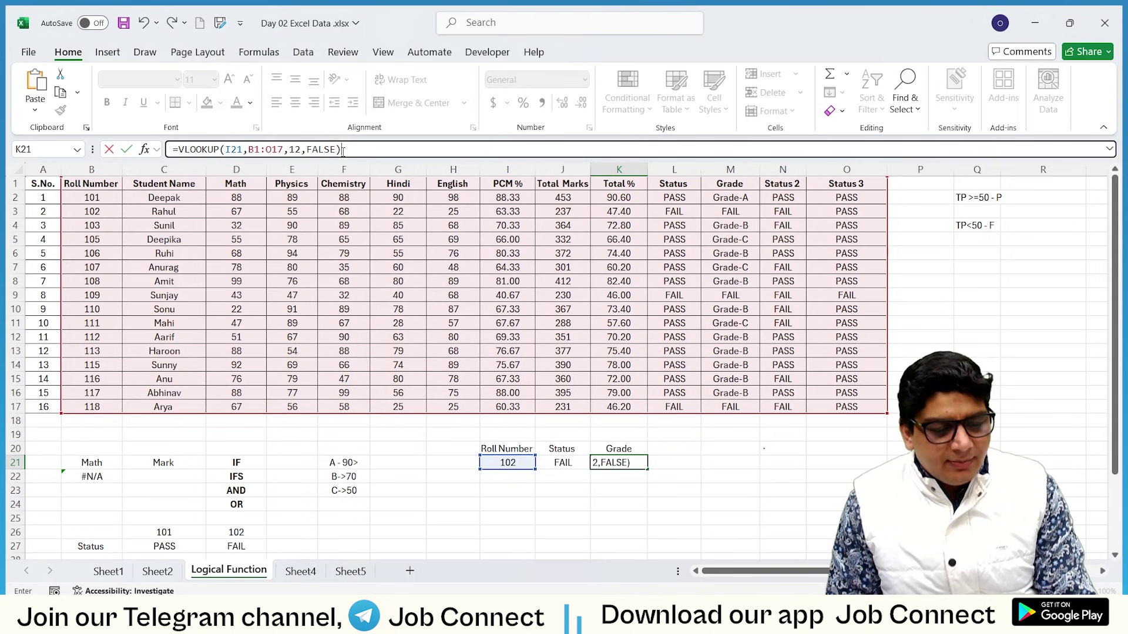
{"action": "key", "text": "Return"}
{"action": "left_click", "coordinate": [617, 462]}
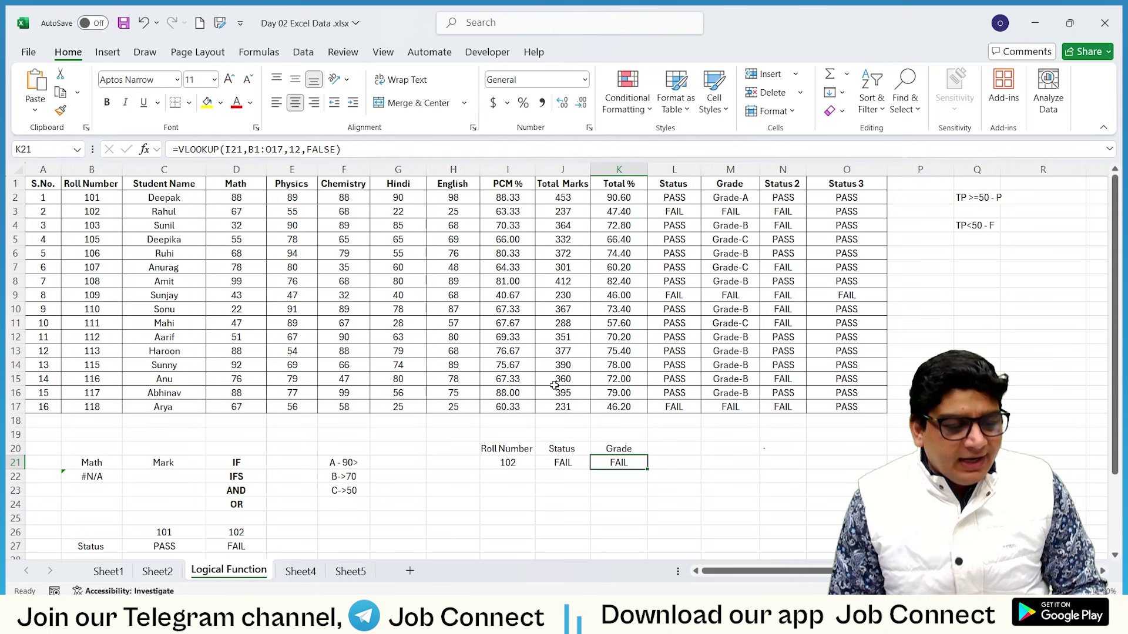
Step: Change the roll number in I21 to 115 and check the looked-up grade against the student table
{"action": "left_click", "coordinate": [502, 464]}
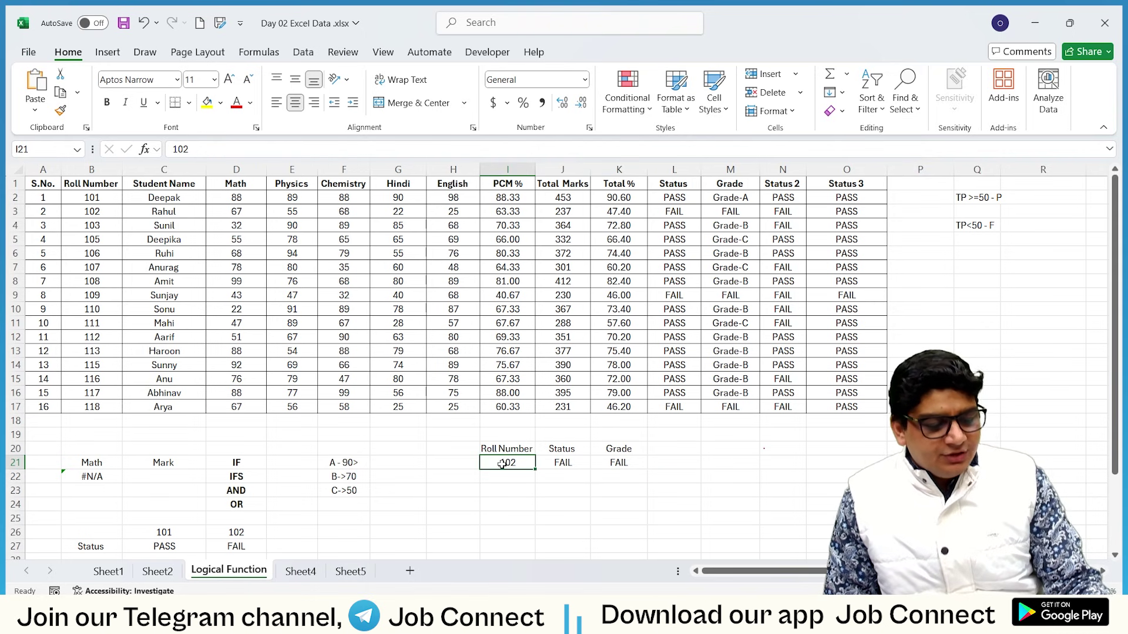
{"action": "type", "text": "115"}
{"action": "left_click", "coordinate": [516, 502]}
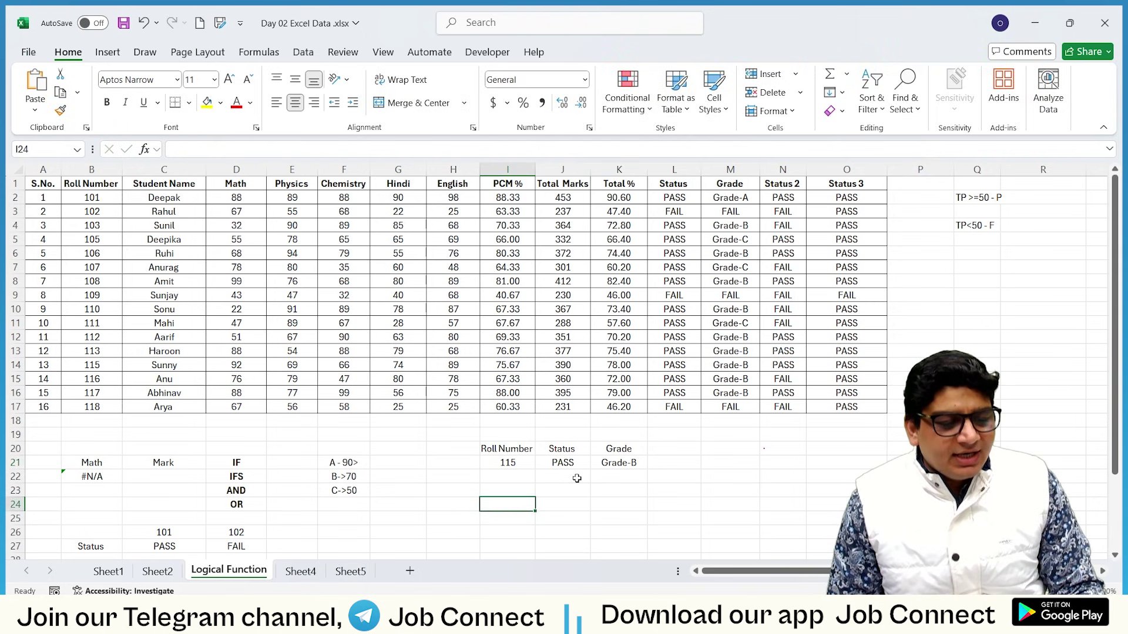
{"action": "left_click", "coordinate": [600, 467]}
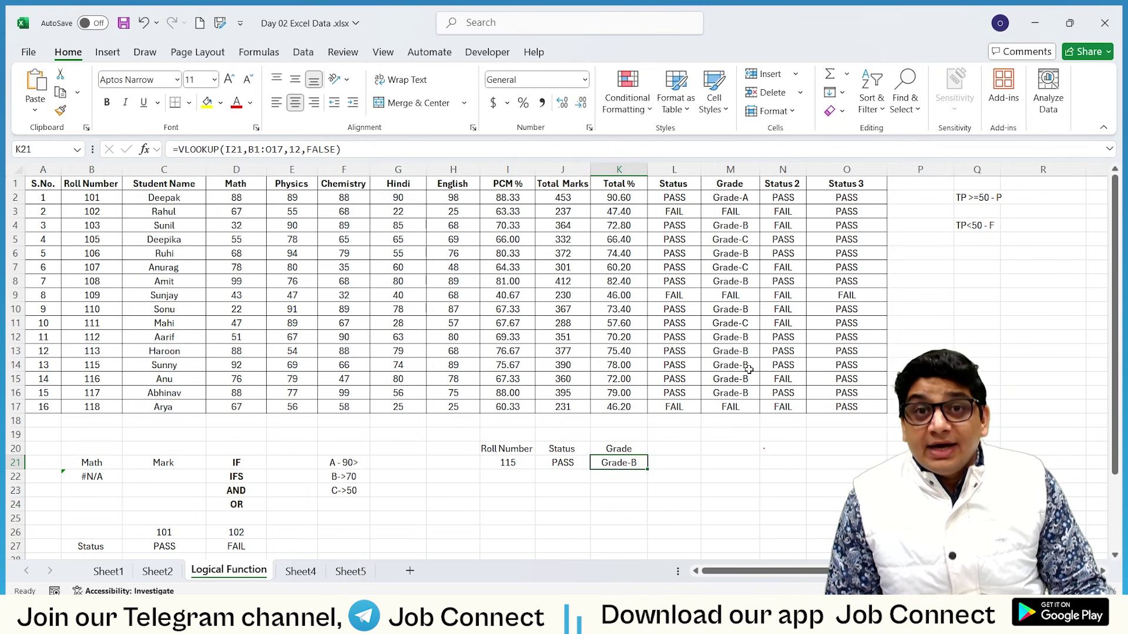
Step: Change the roll number in I21 to 110 and check both looked-up results against the student table
{"action": "left_click", "coordinate": [516, 462]}
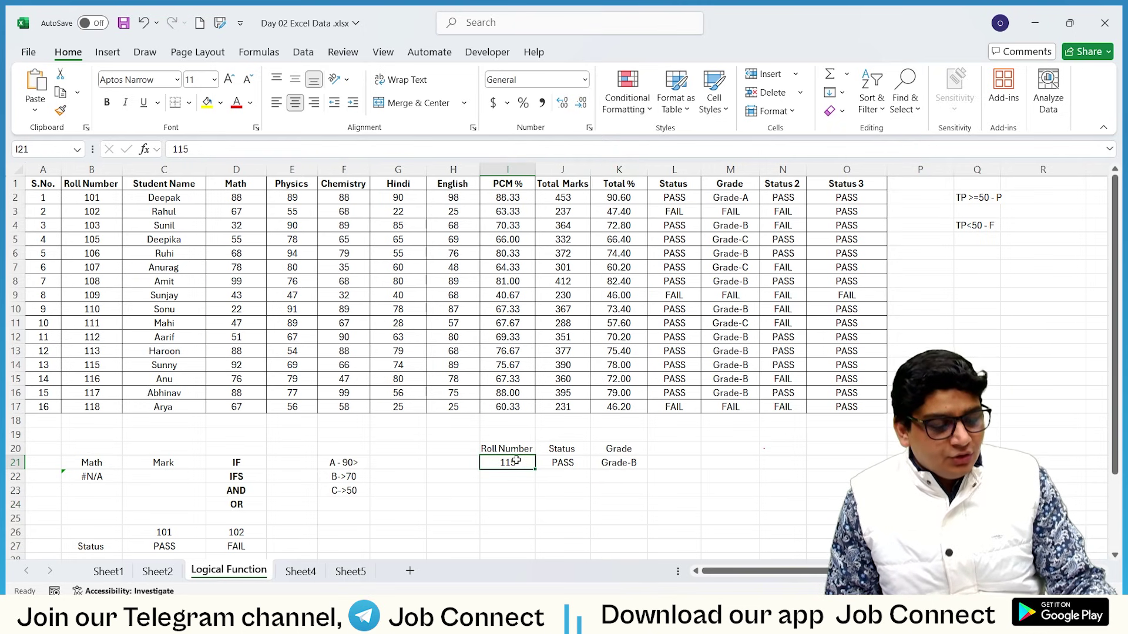
{"action": "type", "text": "110"}
{"action": "key", "text": "Return"}
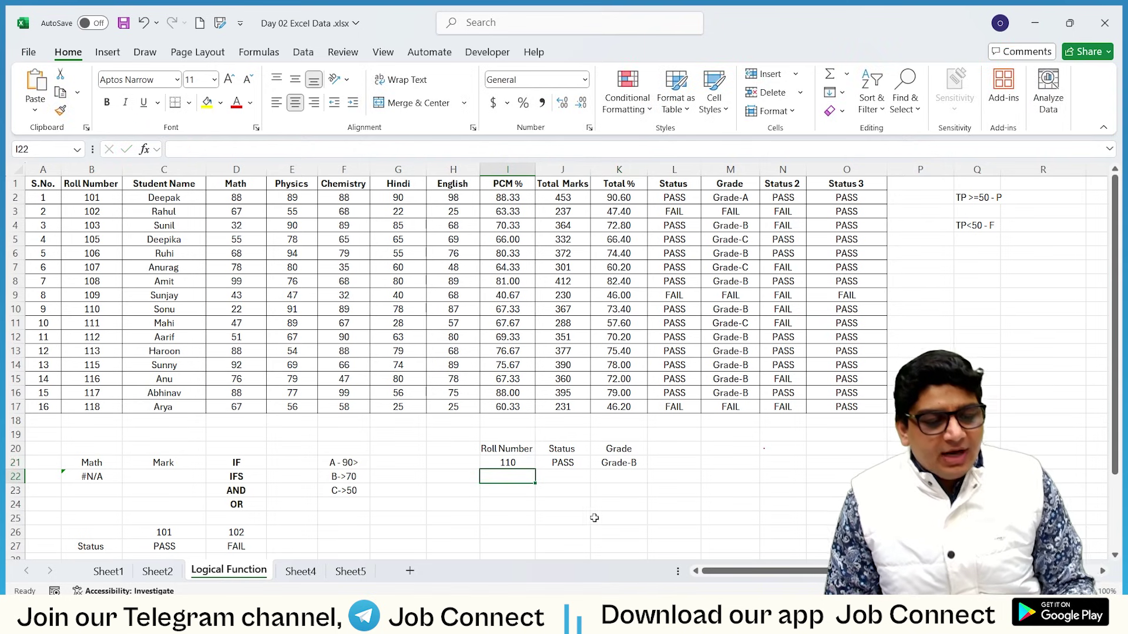
{"action": "left_click", "coordinate": [593, 462]}
{"action": "left_click", "coordinate": [568, 464]}
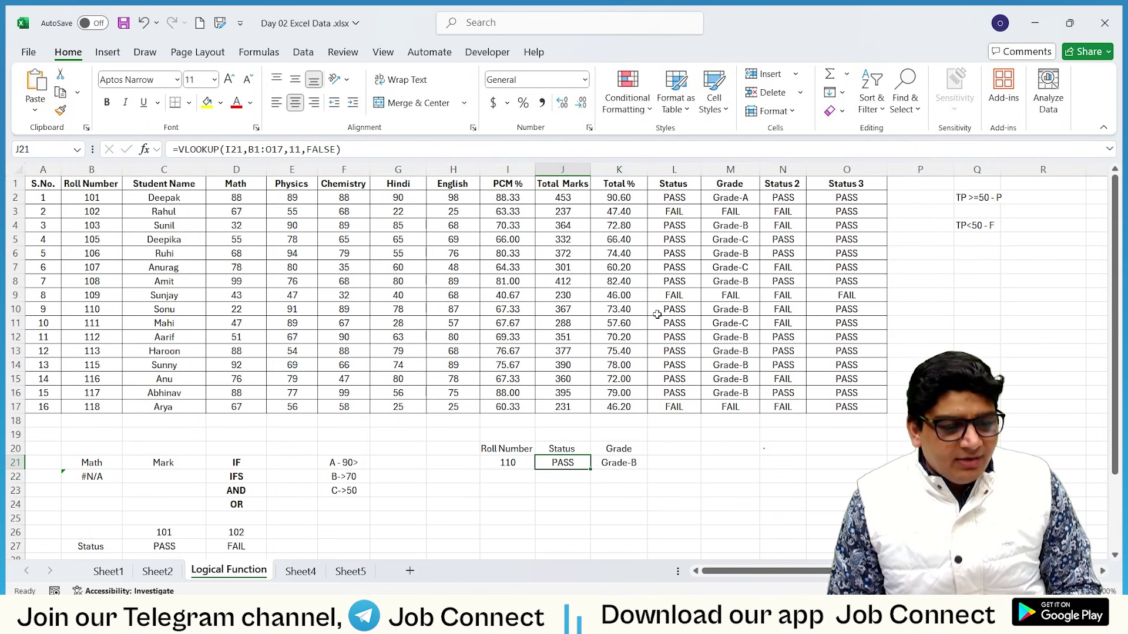
Step: Set the roll number in I21 to 109 and review the looked-up status and grade
{"action": "left_click", "coordinate": [495, 462]}
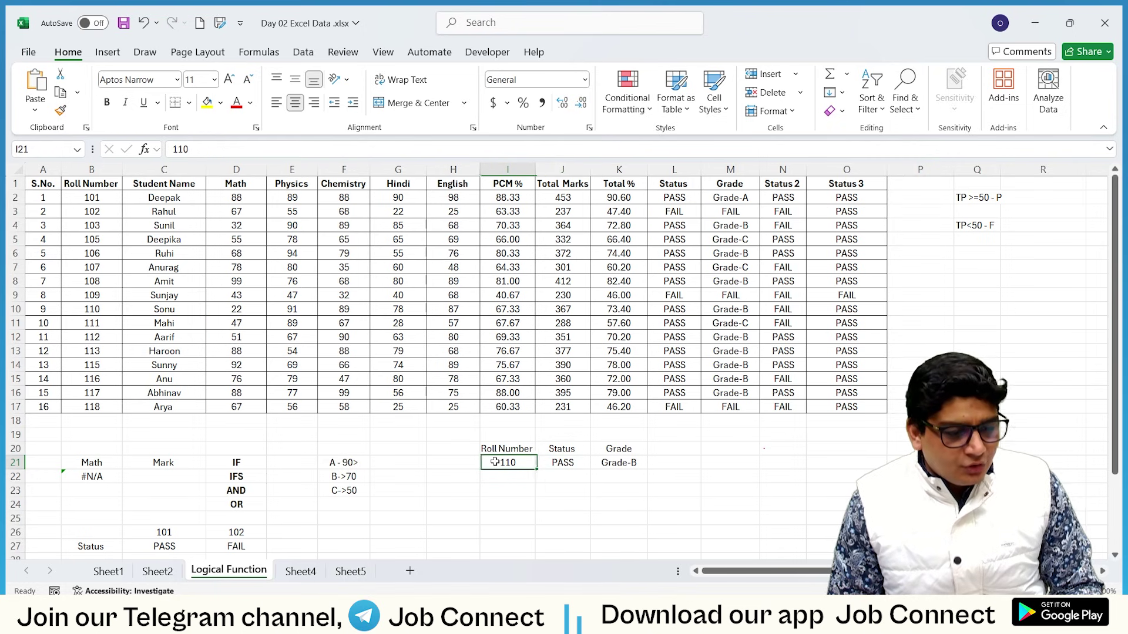
{"action": "type", "text": "109"}
{"action": "key", "text": "Return"}
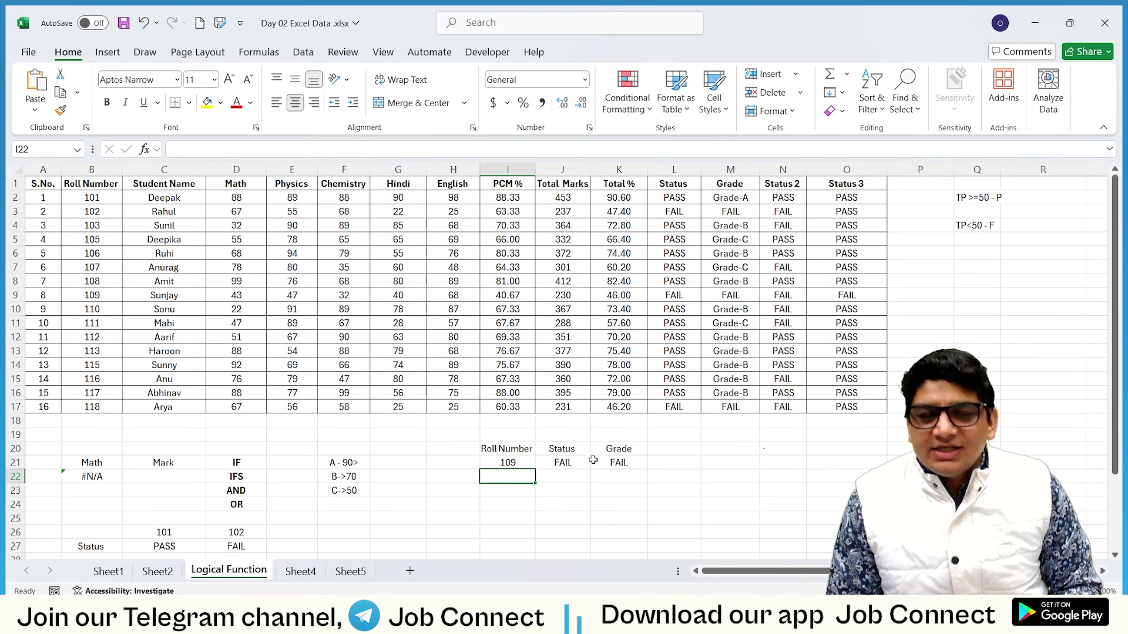
{"action": "left_click", "coordinate": [514, 461]}
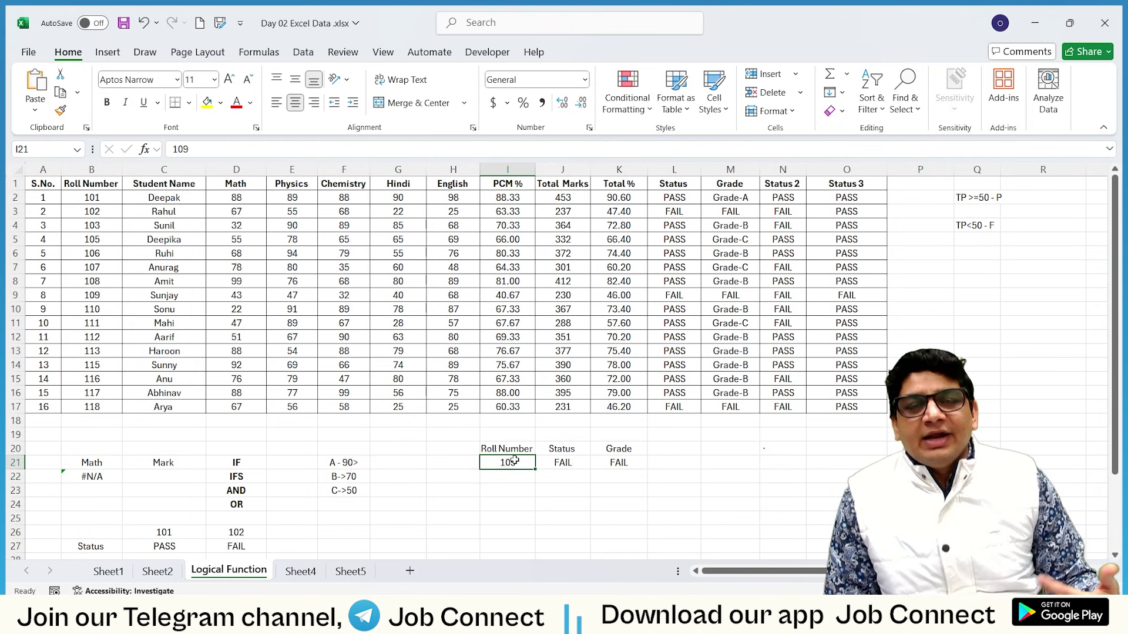
Step: Enter the heading "Total Marks" in L20 beside the Grade heading
{"action": "left_click", "coordinate": [680, 448]}
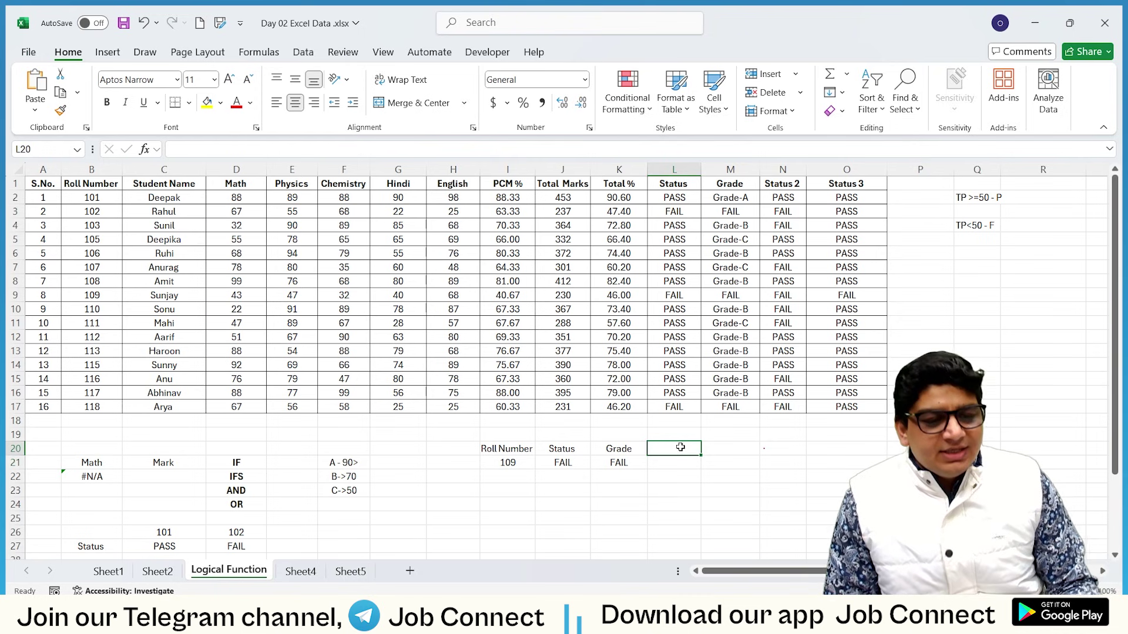
{"action": "type", "text": "T"}
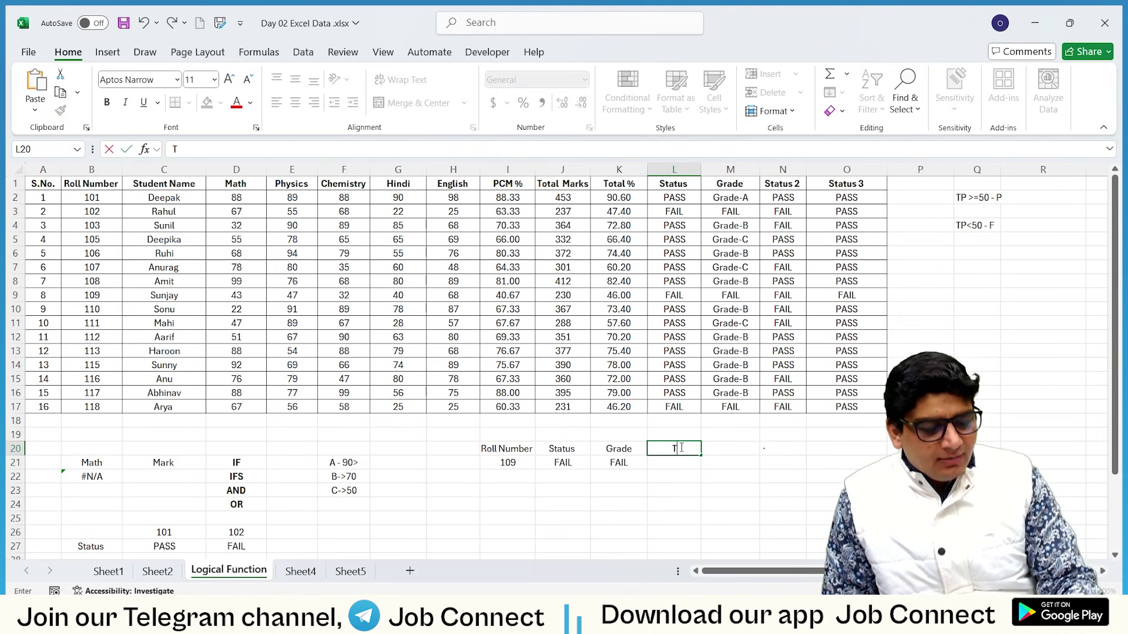
{"action": "type", "text": "otal Marks"}
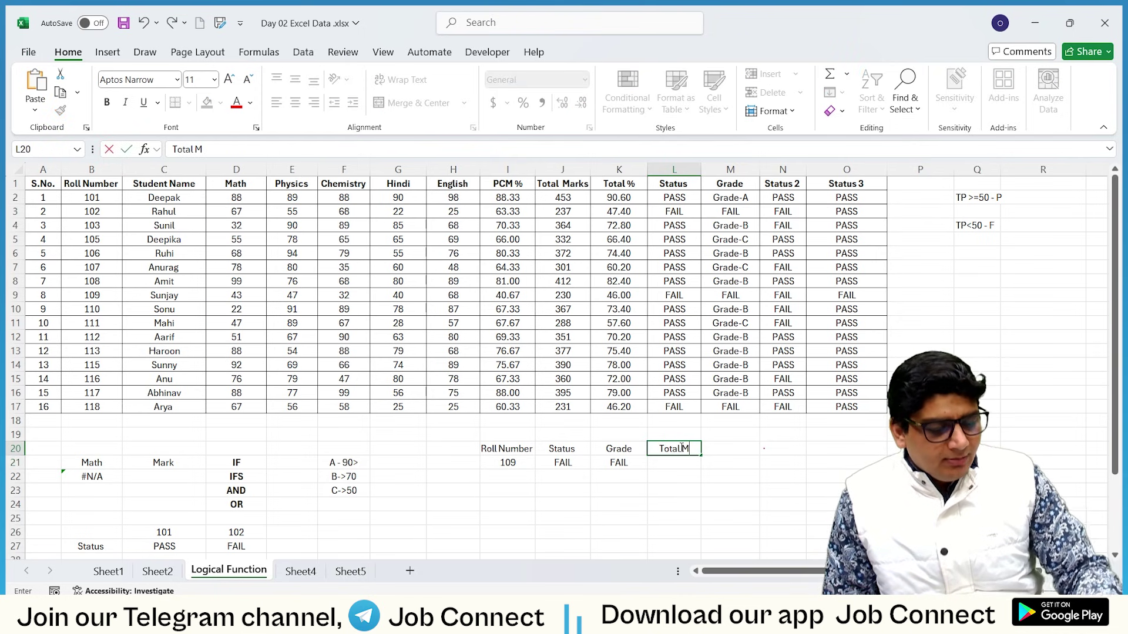
{"action": "key", "text": "Return"}
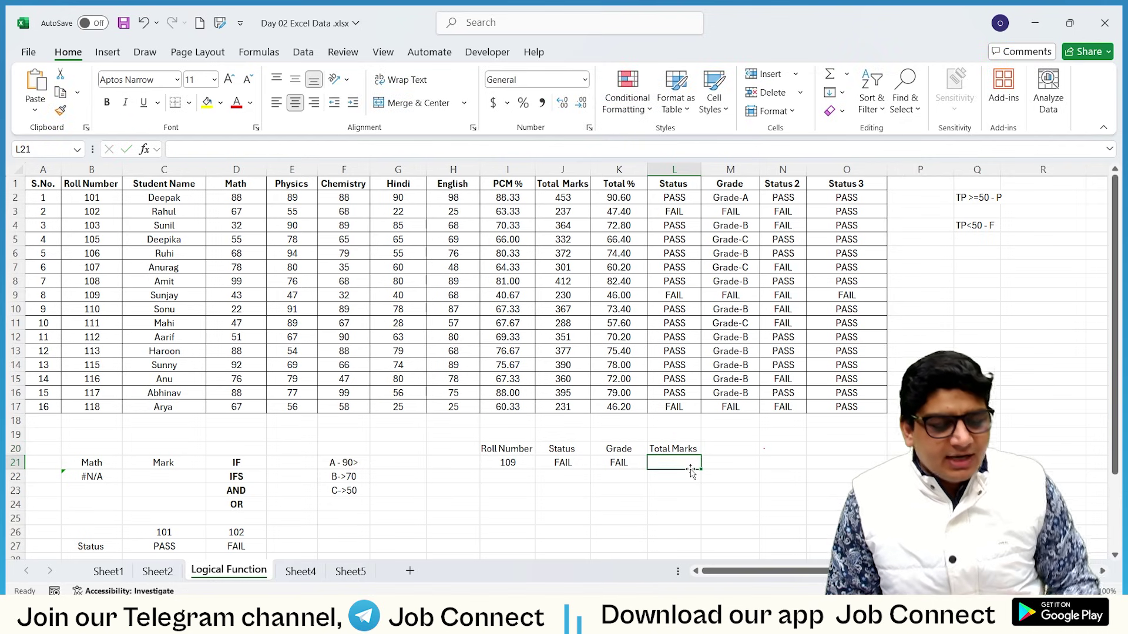
Step: Start a VLOOKUP in L21 with I21 as the lookup value and B1:O17 as the table array
{"action": "type", "text": "=v"}
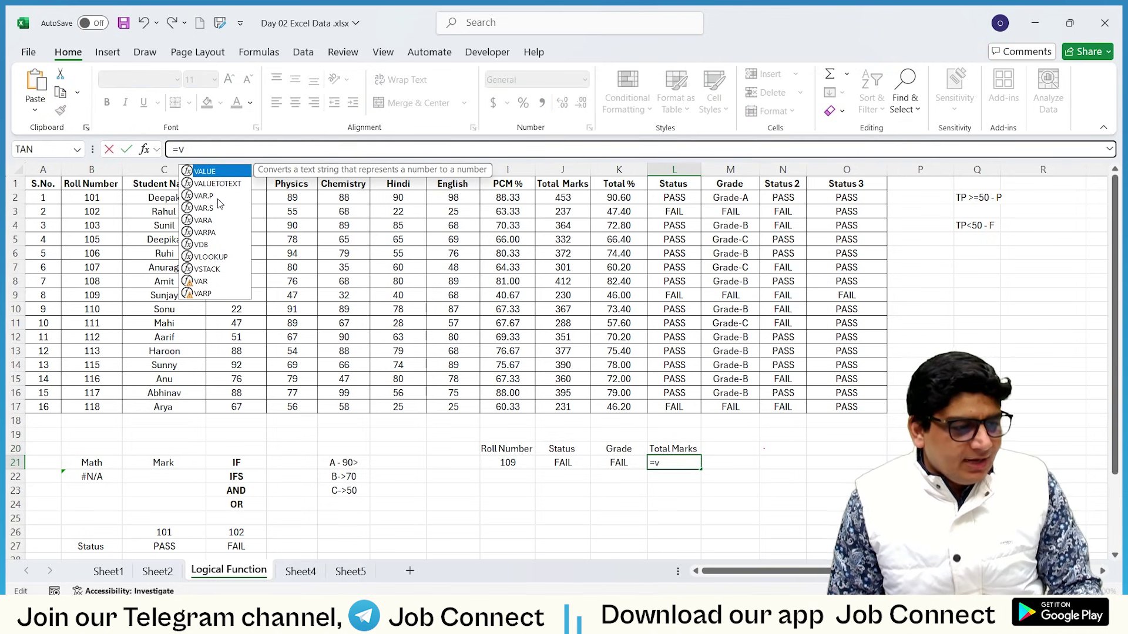
{"action": "type", "text": "l"}
{"action": "double_click", "coordinate": [212, 170]}
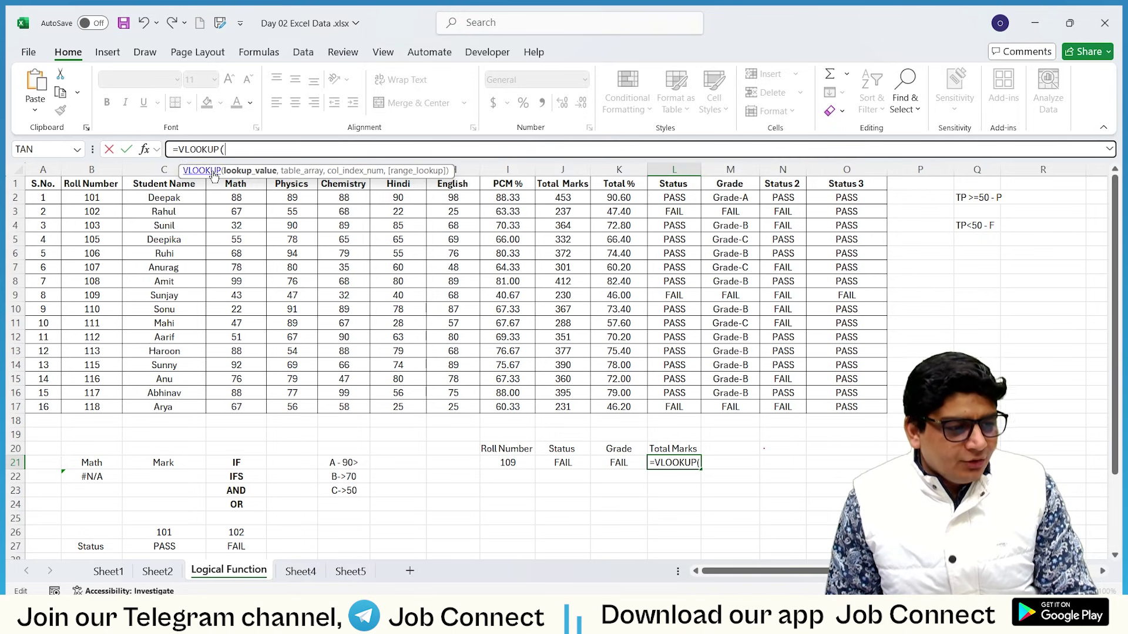
{"action": "left_click", "coordinate": [504, 469]}
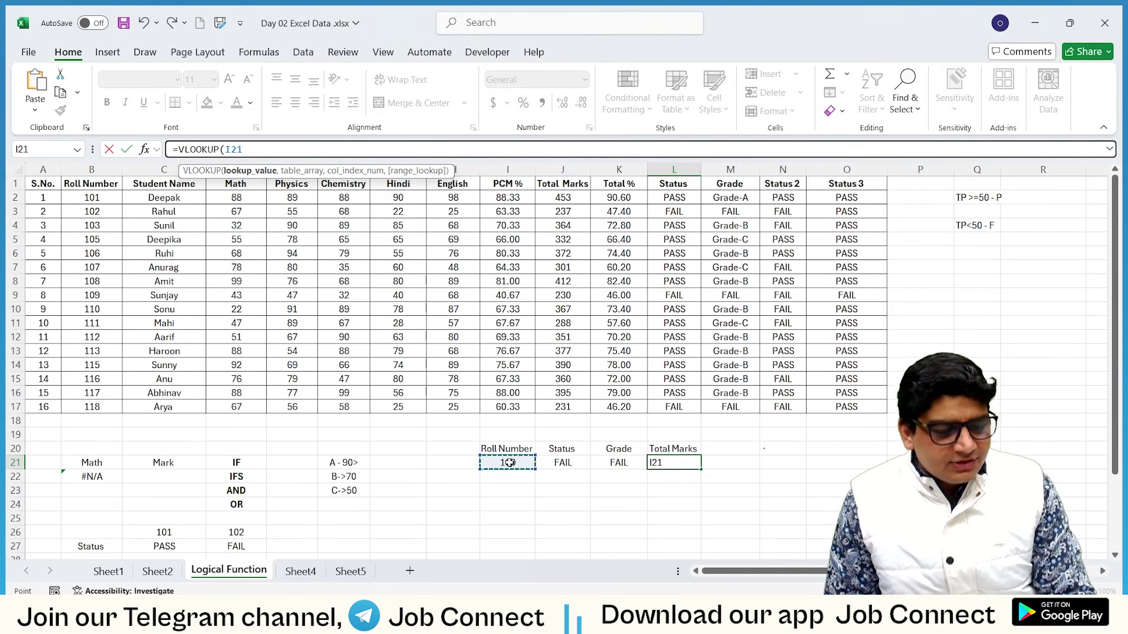
{"action": "type", "text": ","}
{"action": "left_click_drag", "start_coordinate": [90, 185], "coordinate": [851, 404]}
{"action": "type", "text": ","}
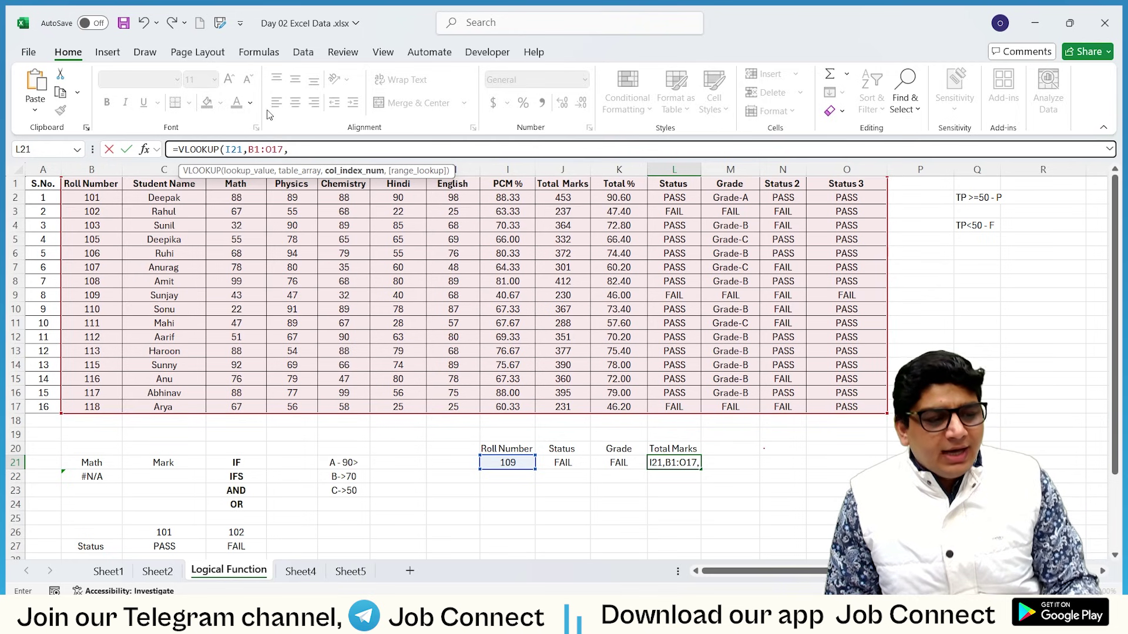
Step: Complete the Total Marks lookup in L21 with column index 9 and TRUE for an approximate match
{"action": "type", "text": "9"}
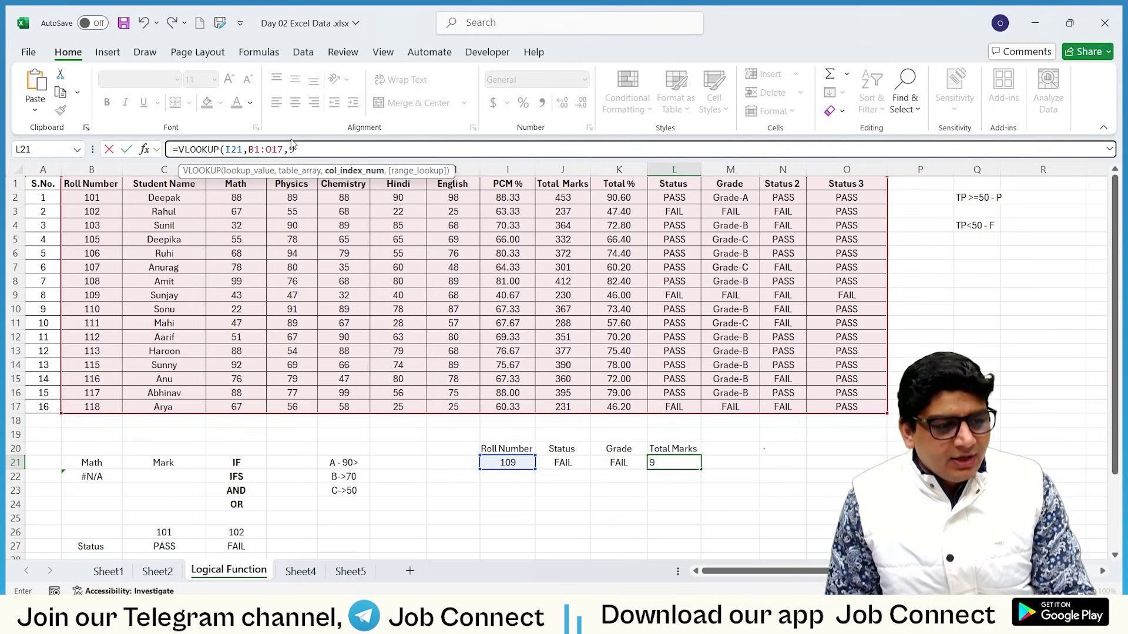
{"action": "type", "text": ","}
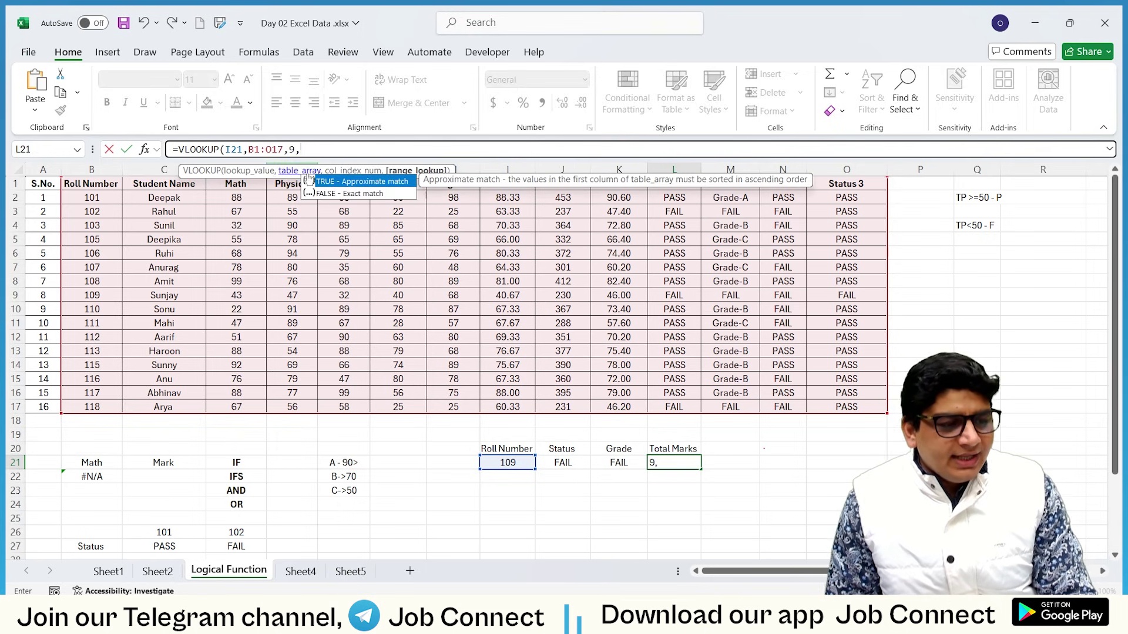
{"action": "double_click", "coordinate": [362, 185]}
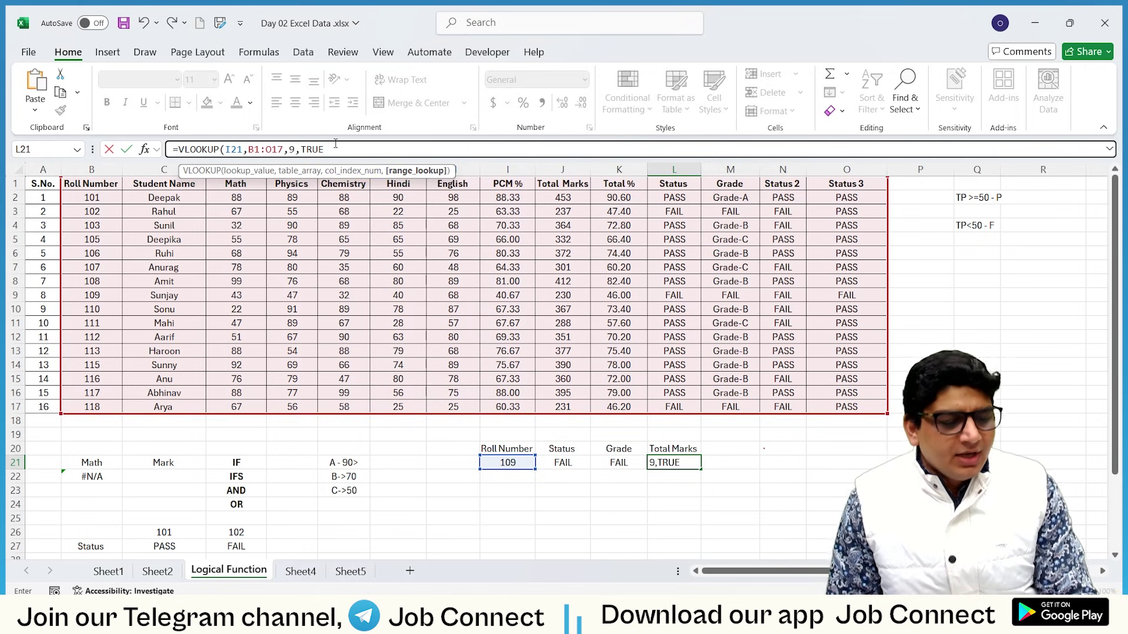
{"action": "type", "text": ")"}
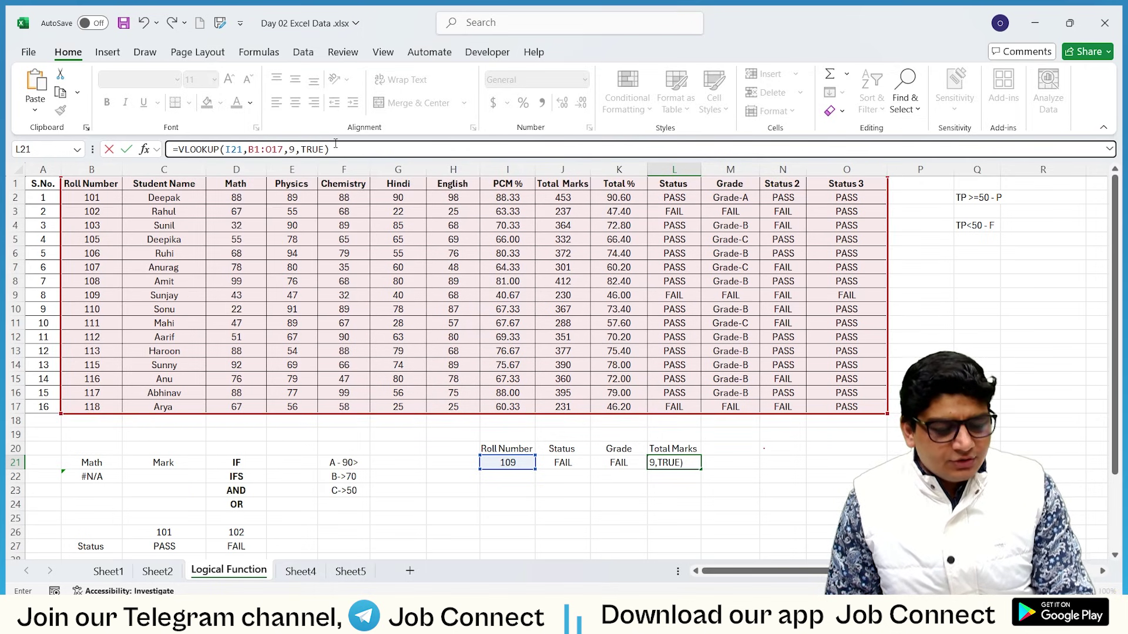
{"action": "key", "text": "Return"}
Step: Compare the total marks looked up in L21 with the row of roll number 109 in the student table
{"action": "left_click", "coordinate": [655, 463]}
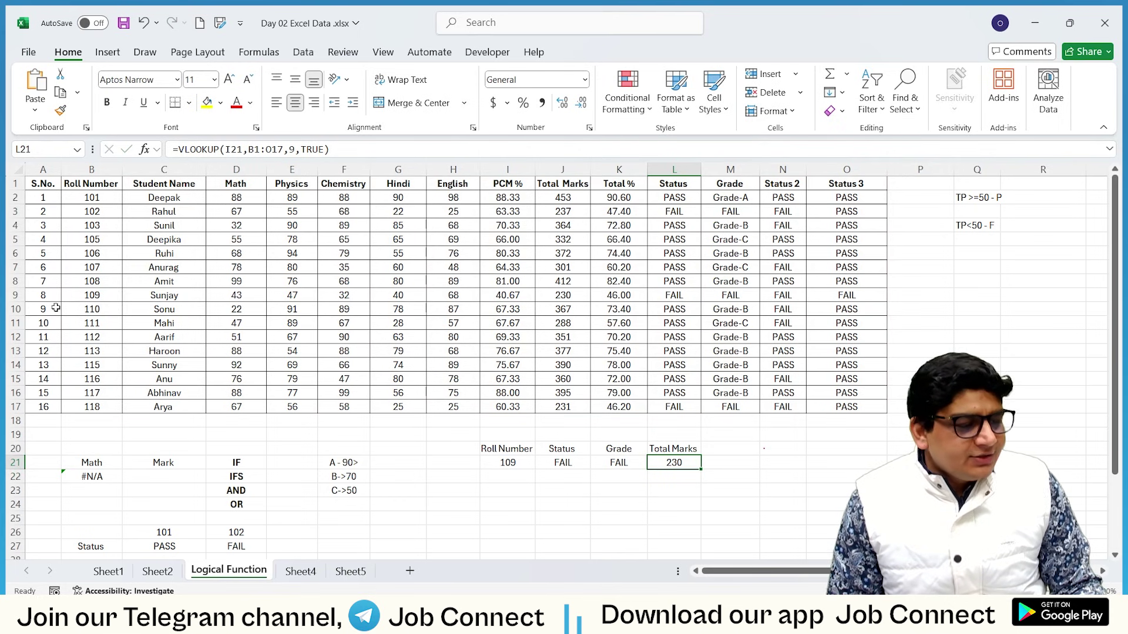
{"action": "left_click", "coordinate": [16, 295]}
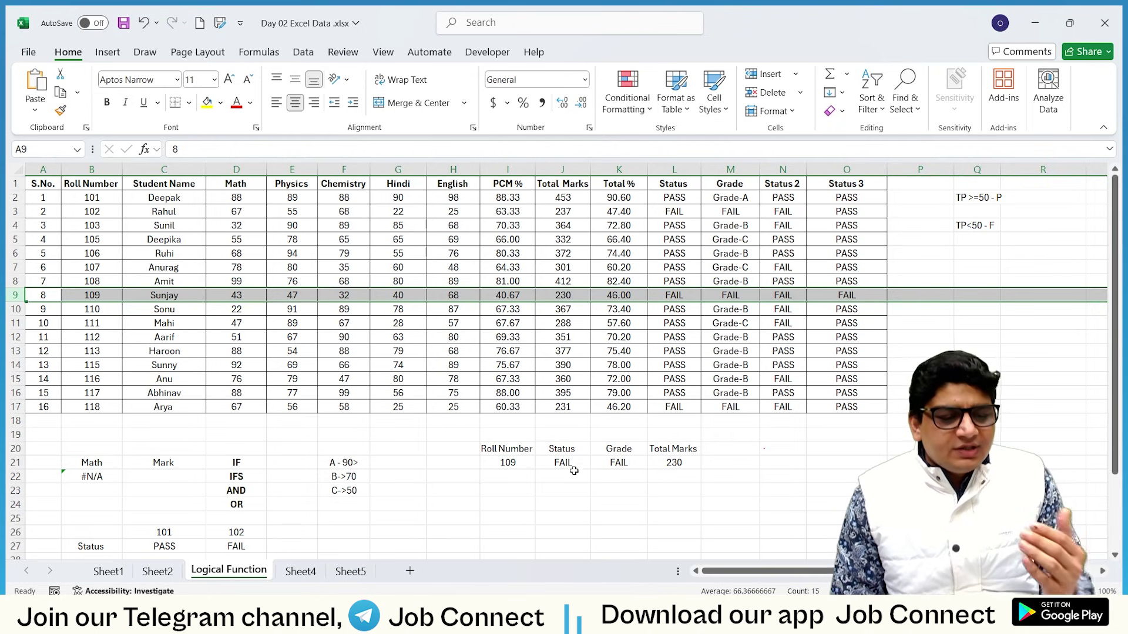
{"action": "left_click", "coordinate": [629, 499]}
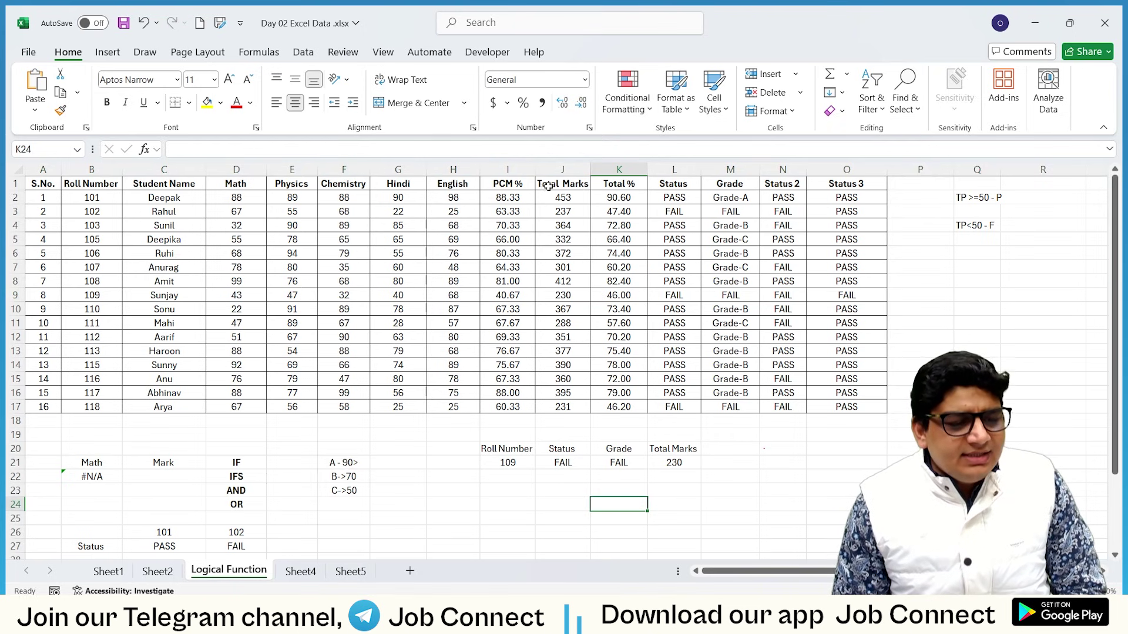
Step: Insert a blank column before the Total Marks column of the student table
{"action": "left_click", "coordinate": [562, 169]}
{"action": "right_click", "coordinate": [562, 169]}
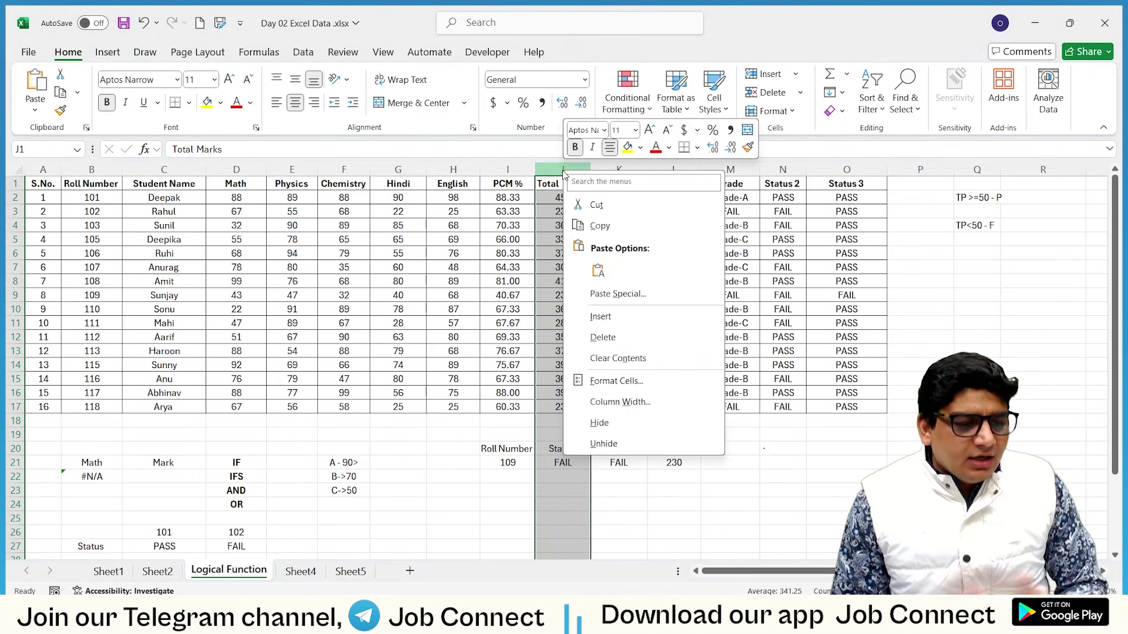
{"action": "left_click", "coordinate": [611, 315]}
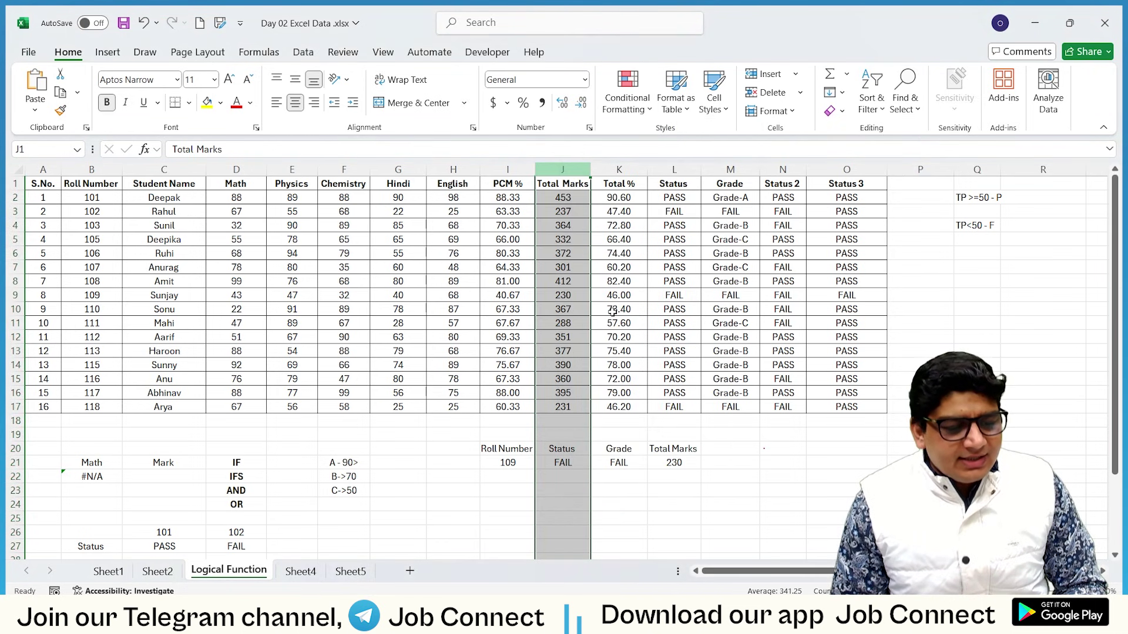
{"action": "left_click", "coordinate": [656, 476]}
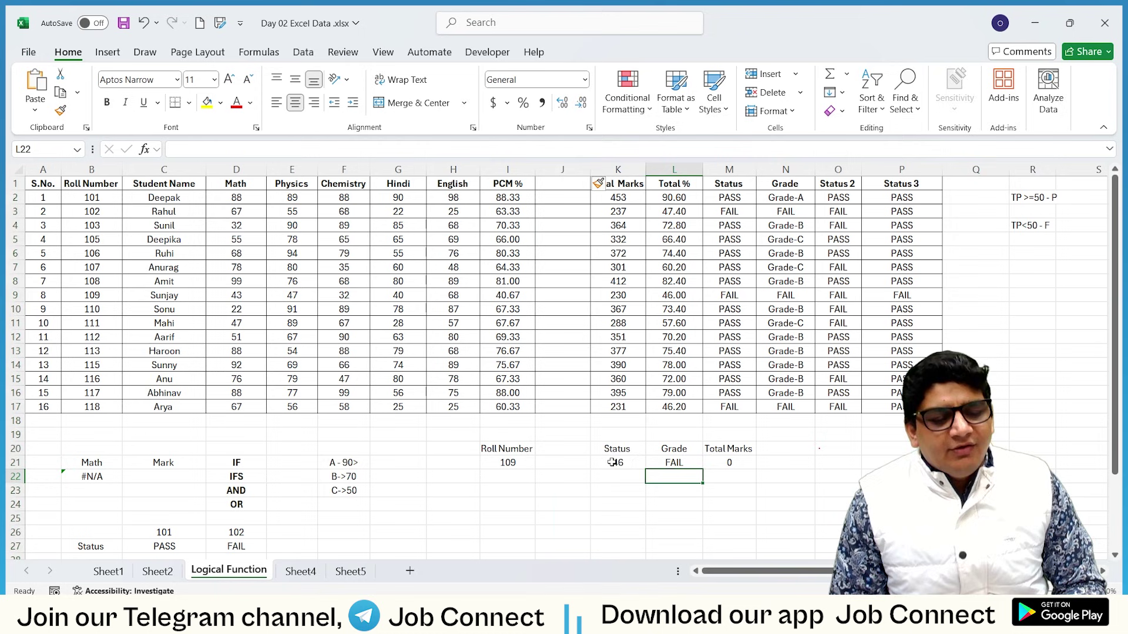
Step: Check the shifted Status and Total Marks lookups against their headings and formulas, and undo the column insertion
{"action": "left_click_drag", "start_coordinate": [610, 463], "coordinate": [731, 461]}
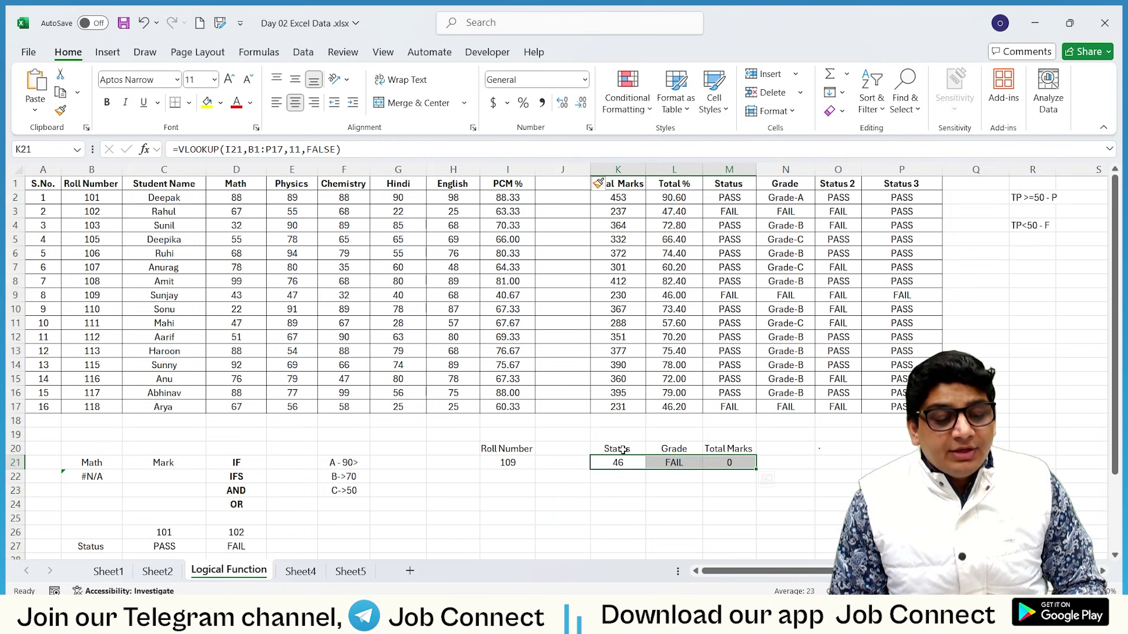
{"action": "left_click", "coordinate": [621, 452]}
{"action": "left_click", "coordinate": [618, 464]}
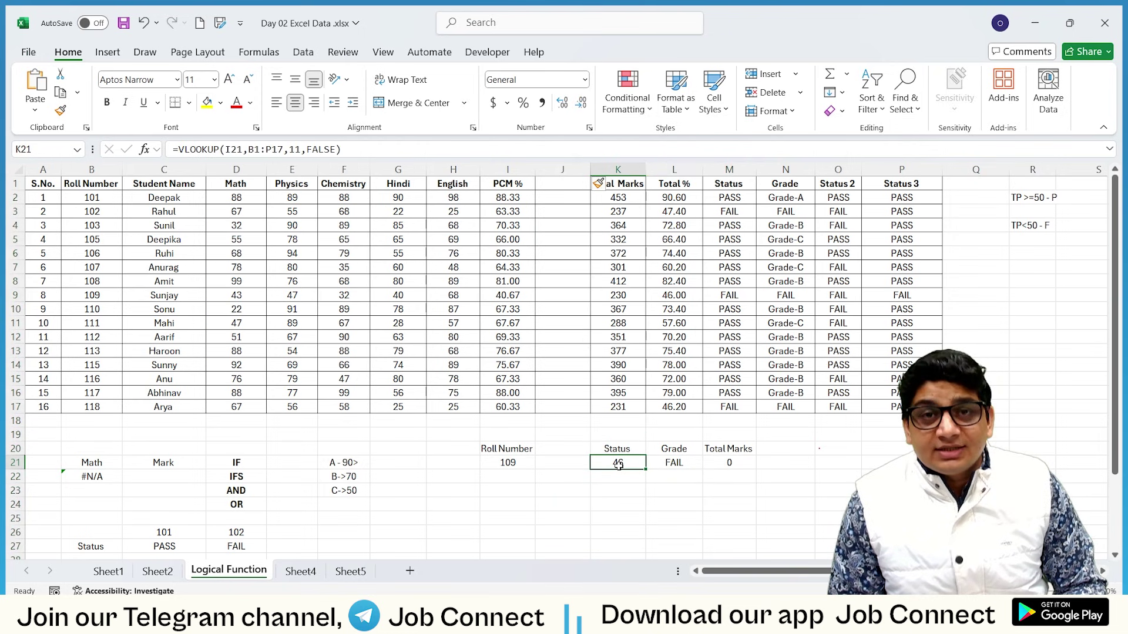
{"action": "left_click", "coordinate": [622, 449]}
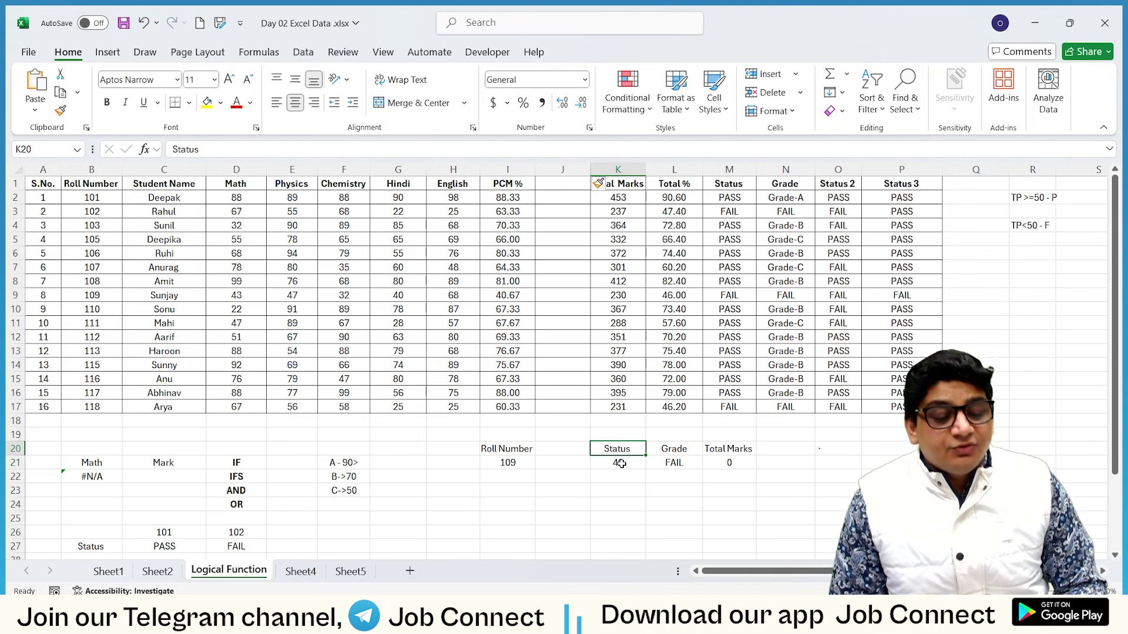
{"action": "left_click", "coordinate": [621, 464]}
{"action": "left_click", "coordinate": [736, 450]}
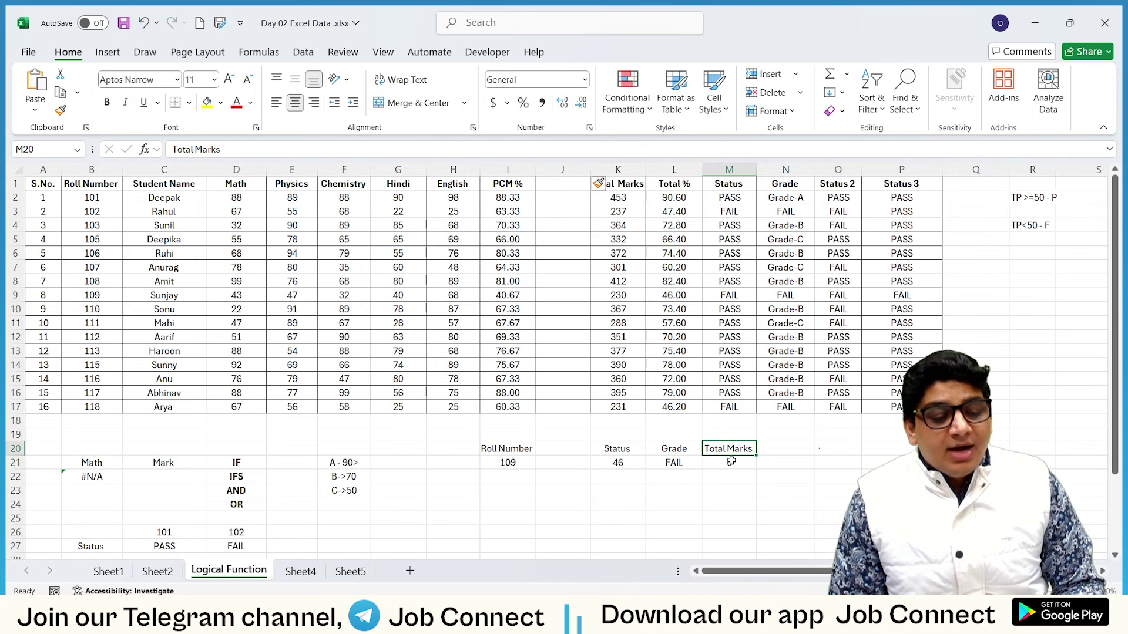
{"action": "left_click", "coordinate": [730, 463]}
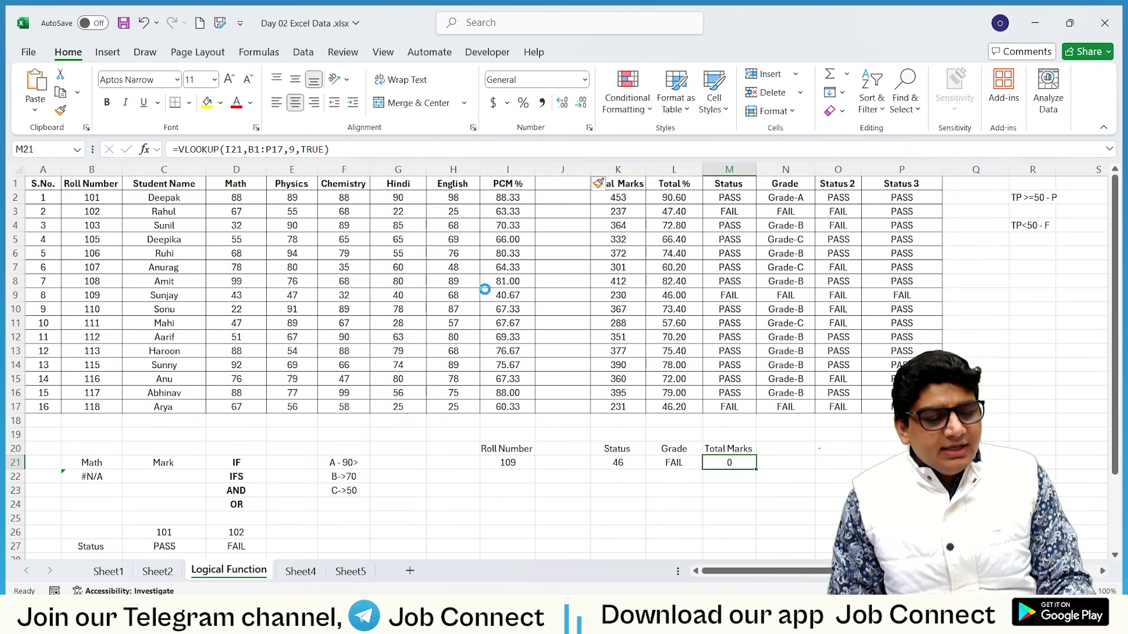
{"action": "key", "text": "ctrl+z"}
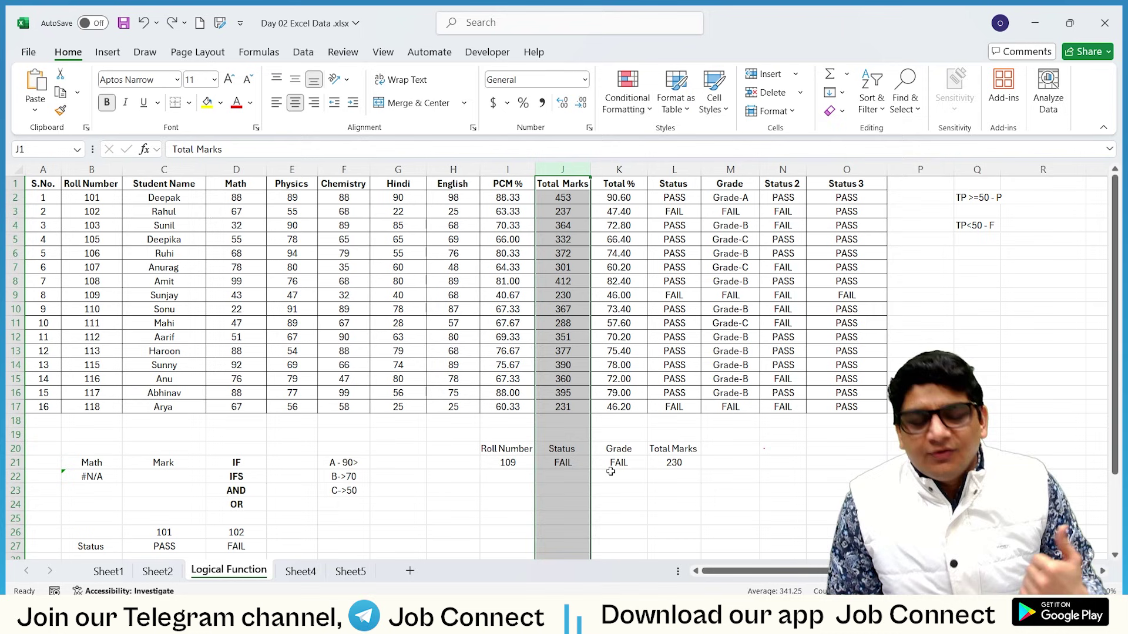
Step: Enter roll number 101 in I22 and start an XLOOKUP in J22 with I22 as the lookup value
{"action": "left_click", "coordinate": [504, 478]}
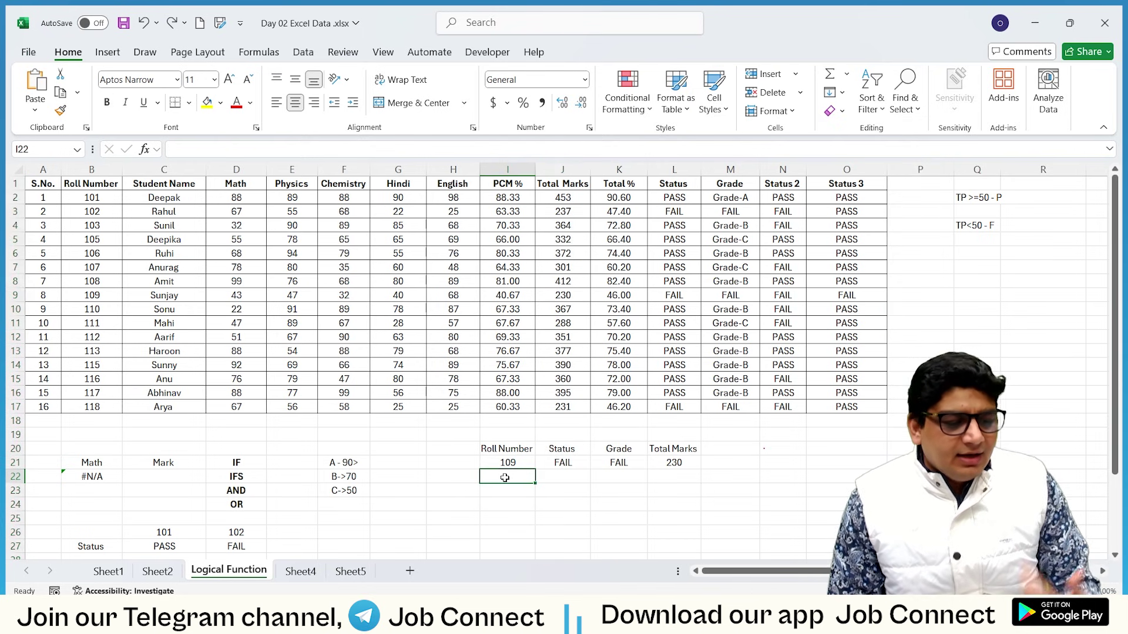
{"action": "type", "text": "101"}
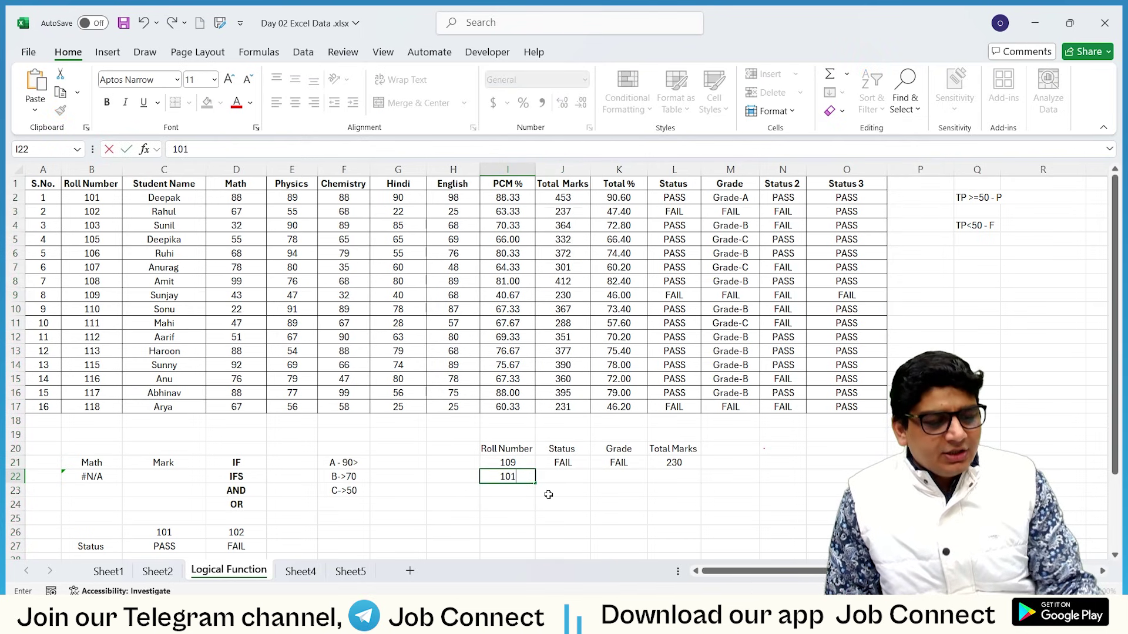
{"action": "left_click", "coordinate": [548, 495]}
{"action": "left_click", "coordinate": [557, 475]}
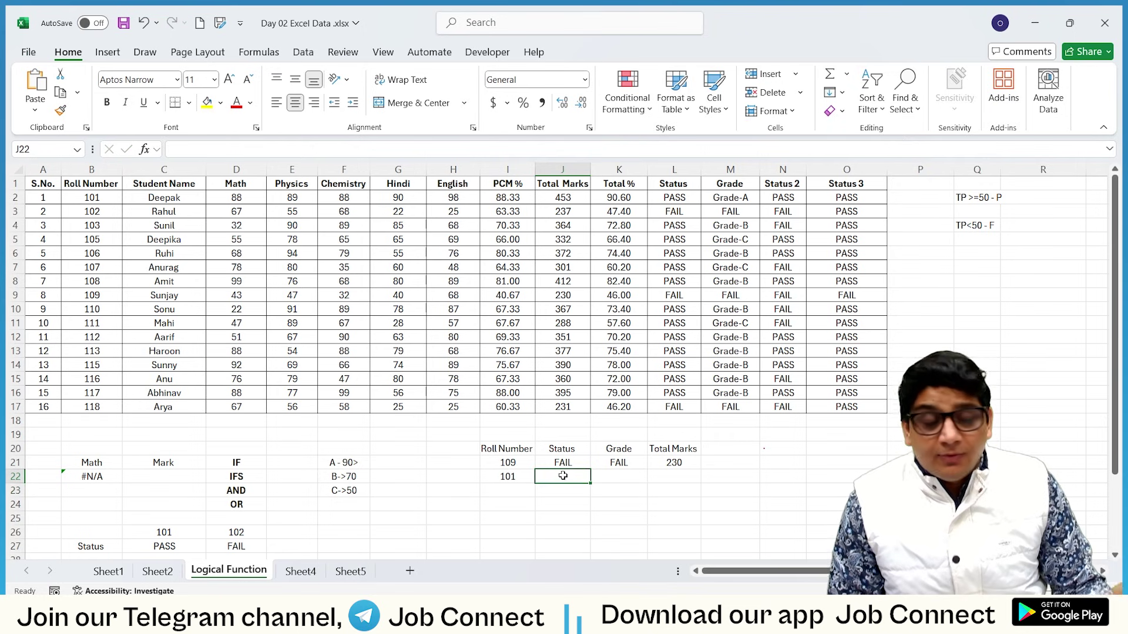
{"action": "left_click", "coordinate": [394, 149]}
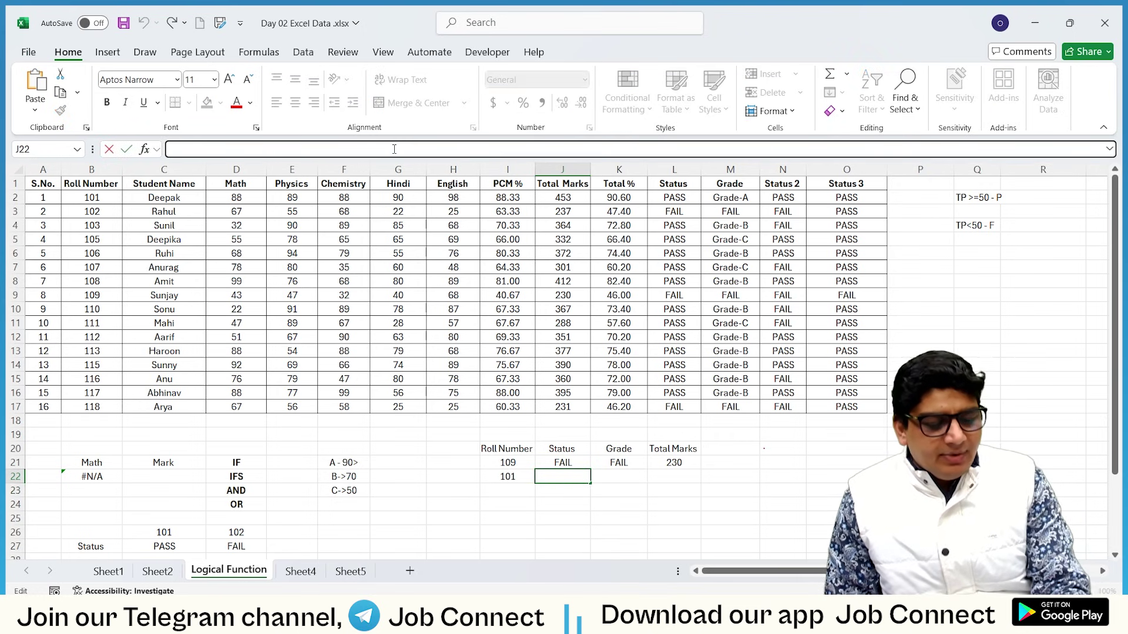
{"action": "type", "text": "=xl"}
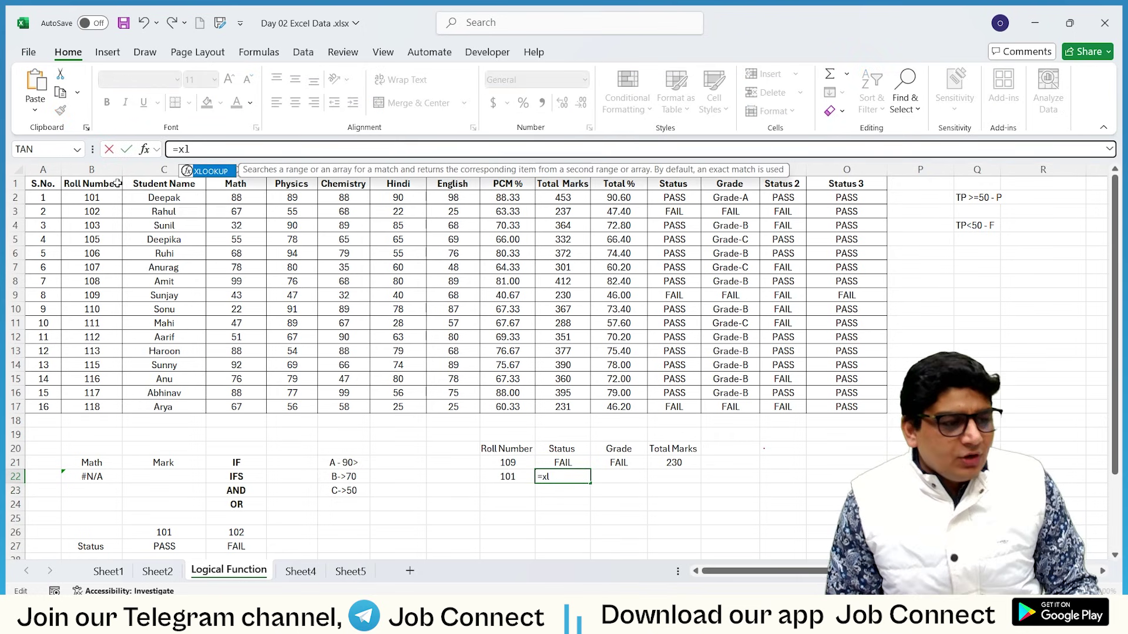
{"action": "double_click", "coordinate": [215, 173]}
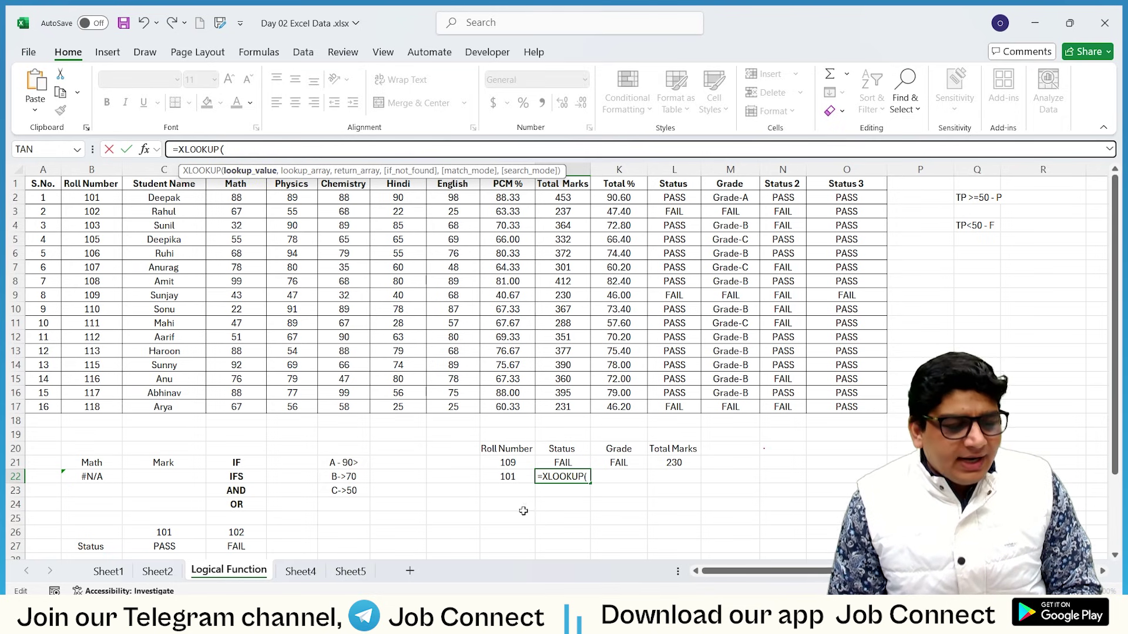
{"action": "left_click", "coordinate": [495, 475]}
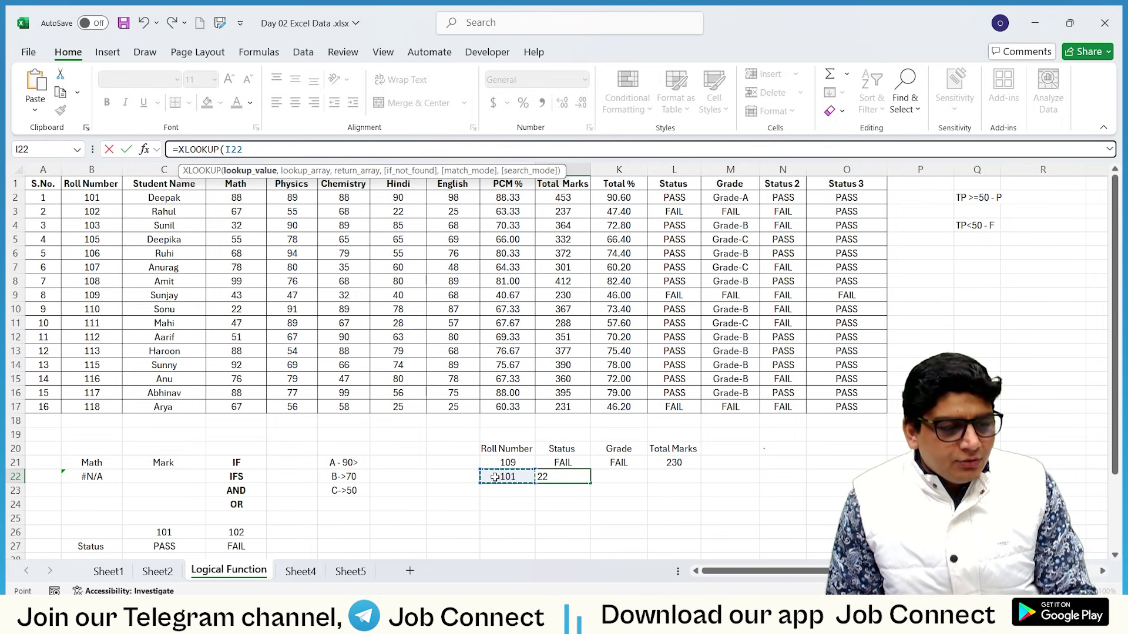
{"action": "type", "text": ","}
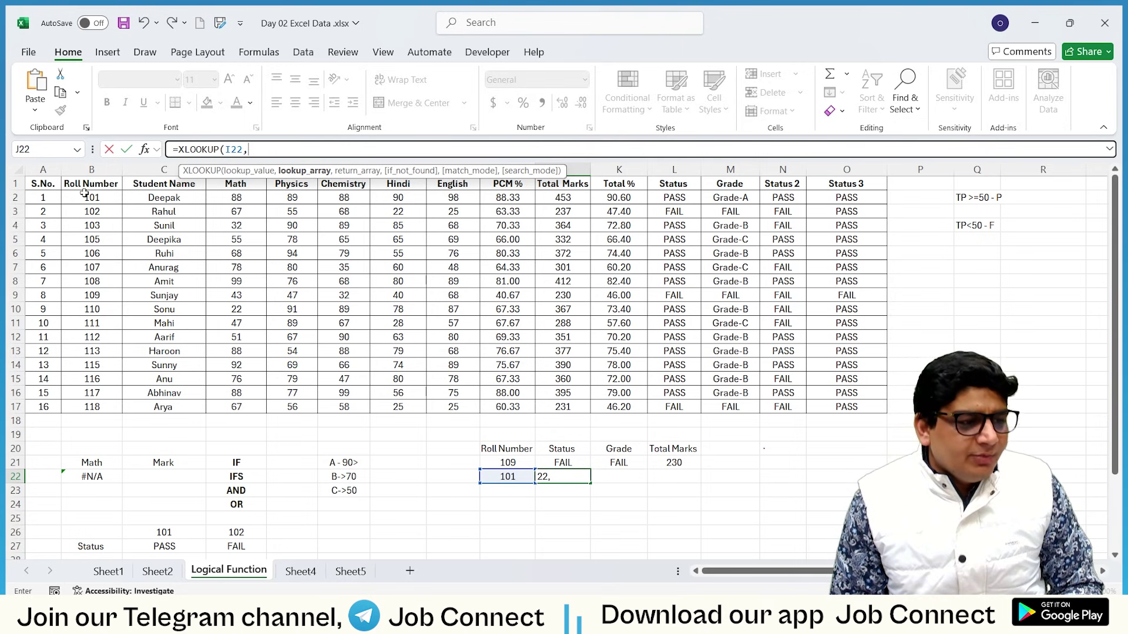
Step: Complete the XLOOKUP in J22 with B1:B17 as the lookup array and L1:L17 as the return array
{"action": "left_click_drag", "start_coordinate": [83, 184], "coordinate": [86, 409]}
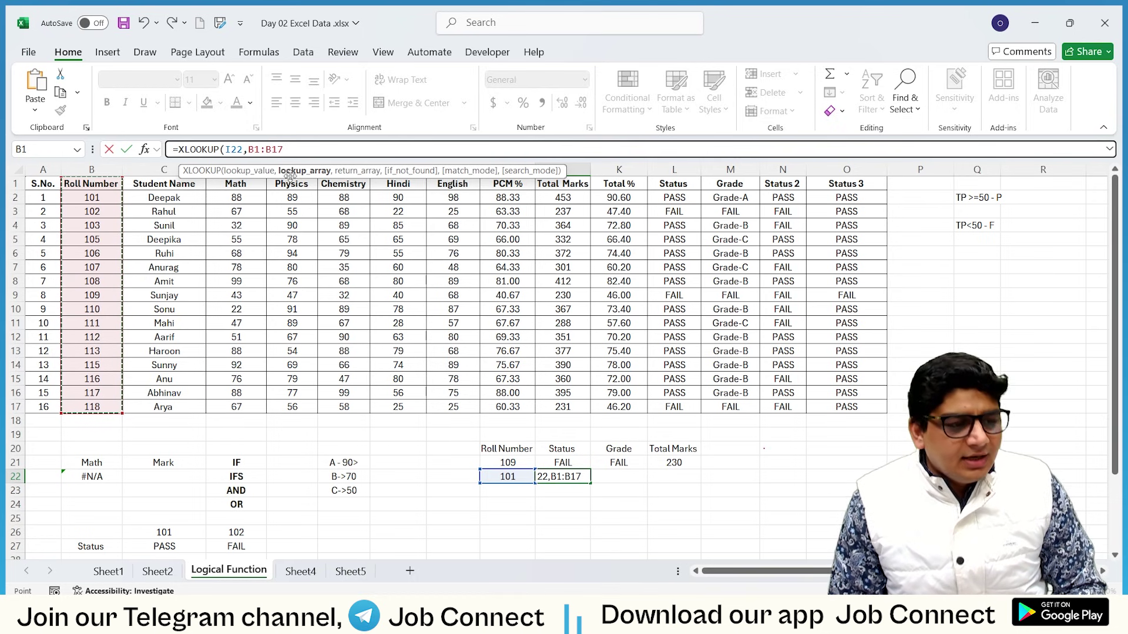
{"action": "type", "text": ","}
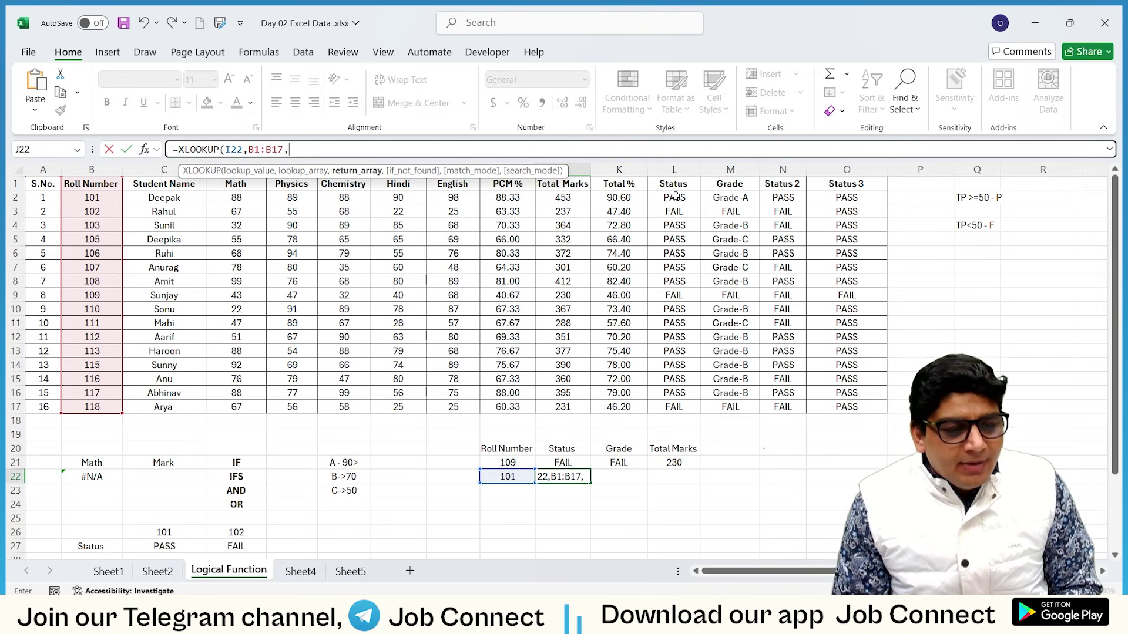
{"action": "left_click_drag", "start_coordinate": [675, 183], "coordinate": [674, 406]}
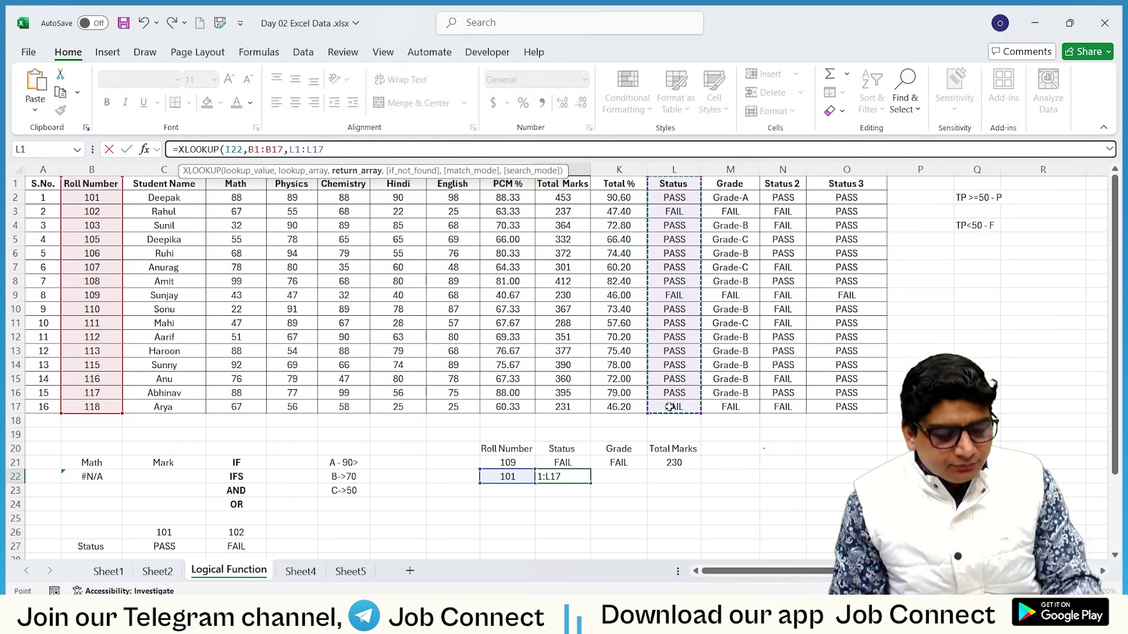
{"action": "type", "text": ","}
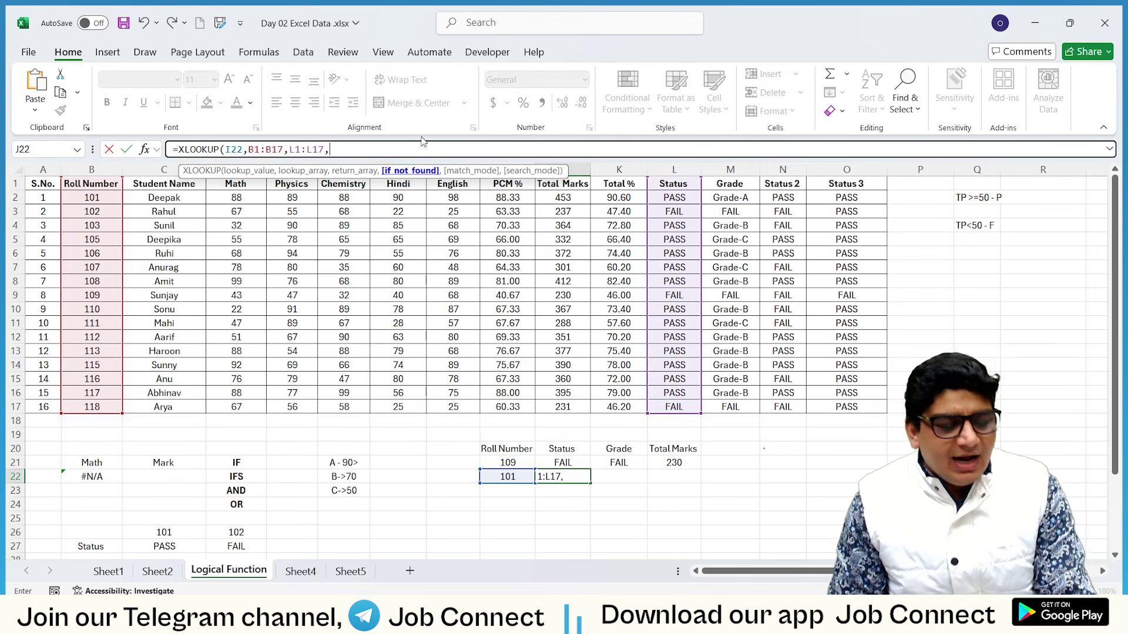
{"action": "key", "text": "BackSpace"}
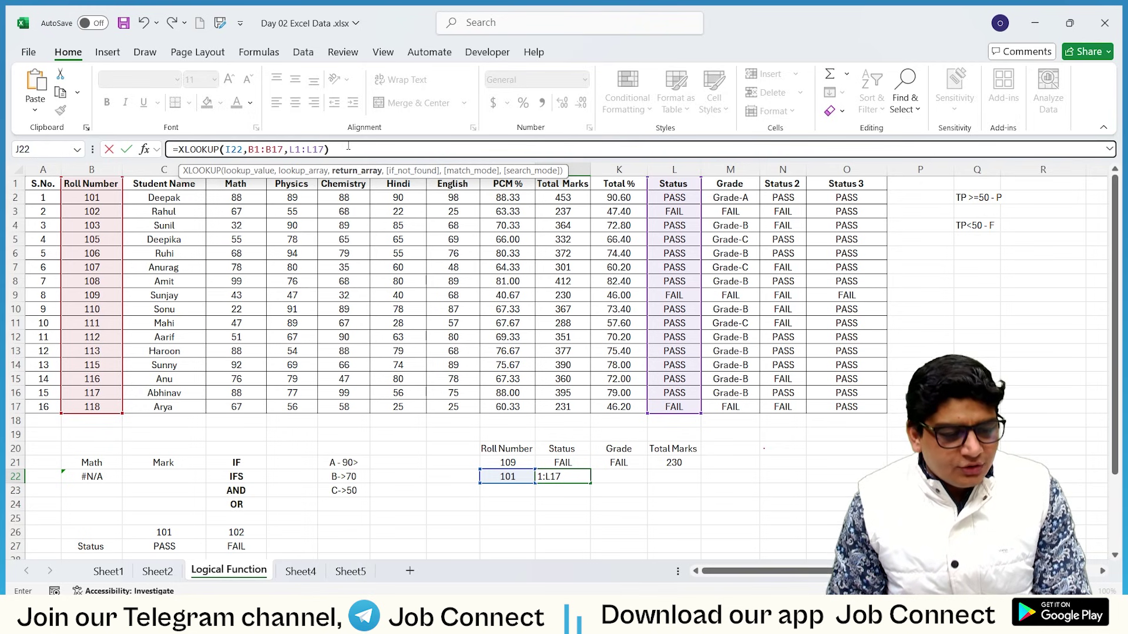
{"action": "type", "text": ")"}
{"action": "key", "text": "Return"}
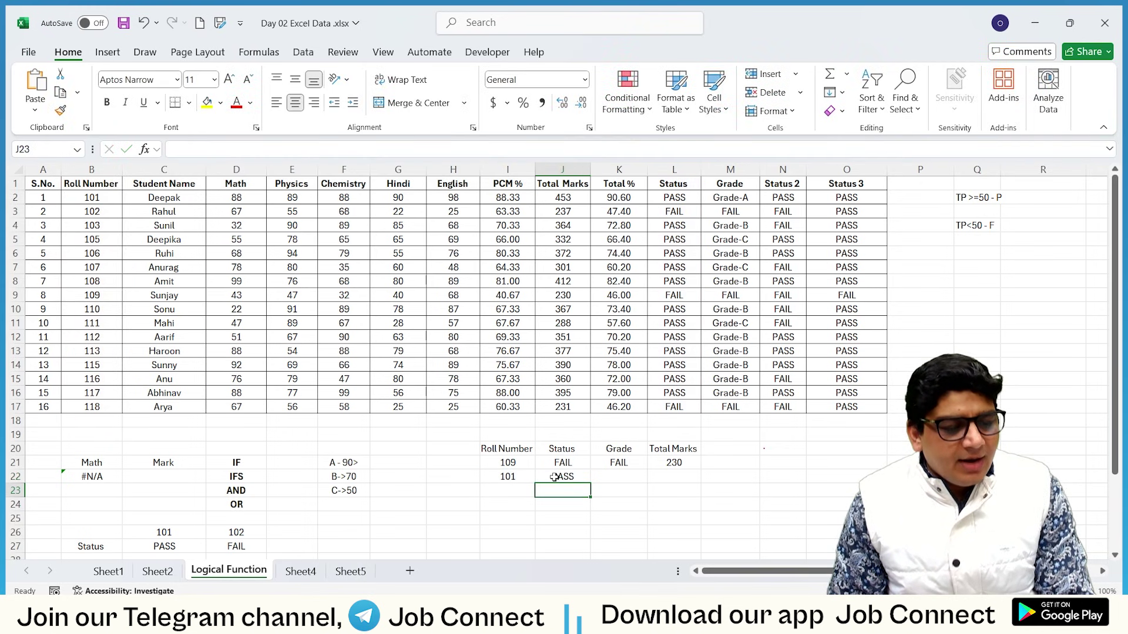
{"action": "left_click", "coordinate": [555, 477]}
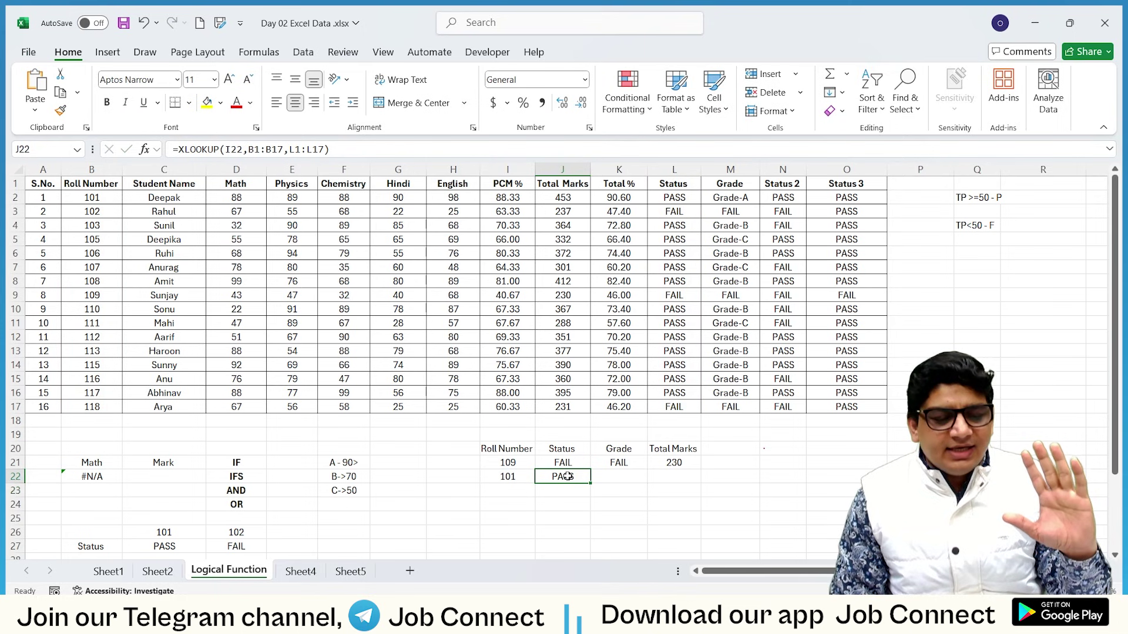
Step: Change the roll number in I22 to 125 and check the status lookup in J22
{"action": "left_click", "coordinate": [506, 479]}
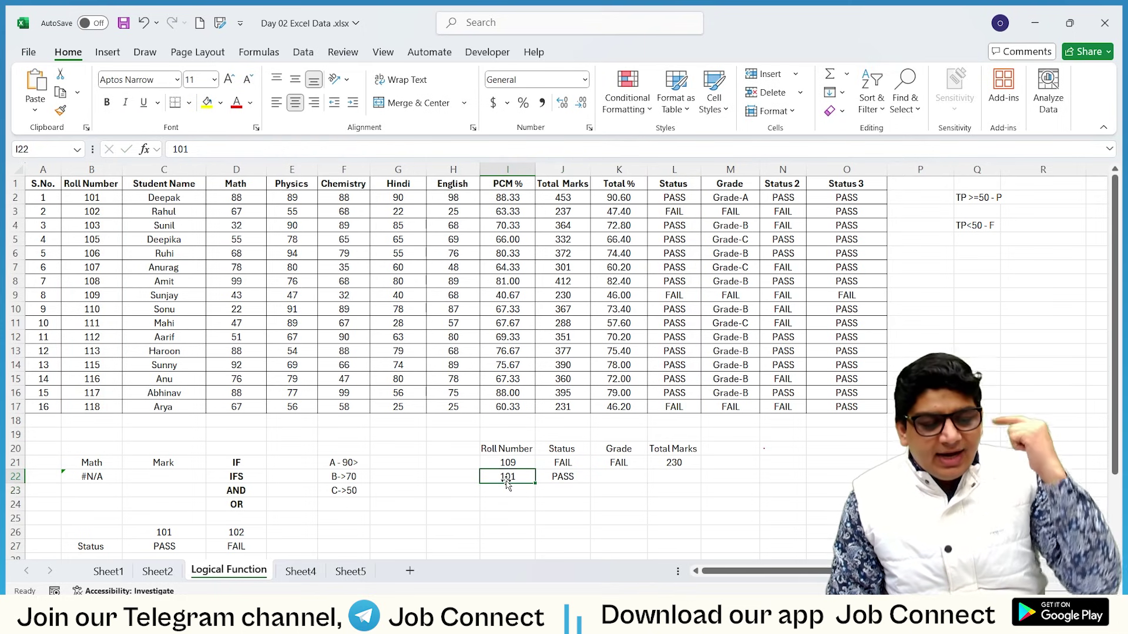
{"action": "type", "text": "125"}
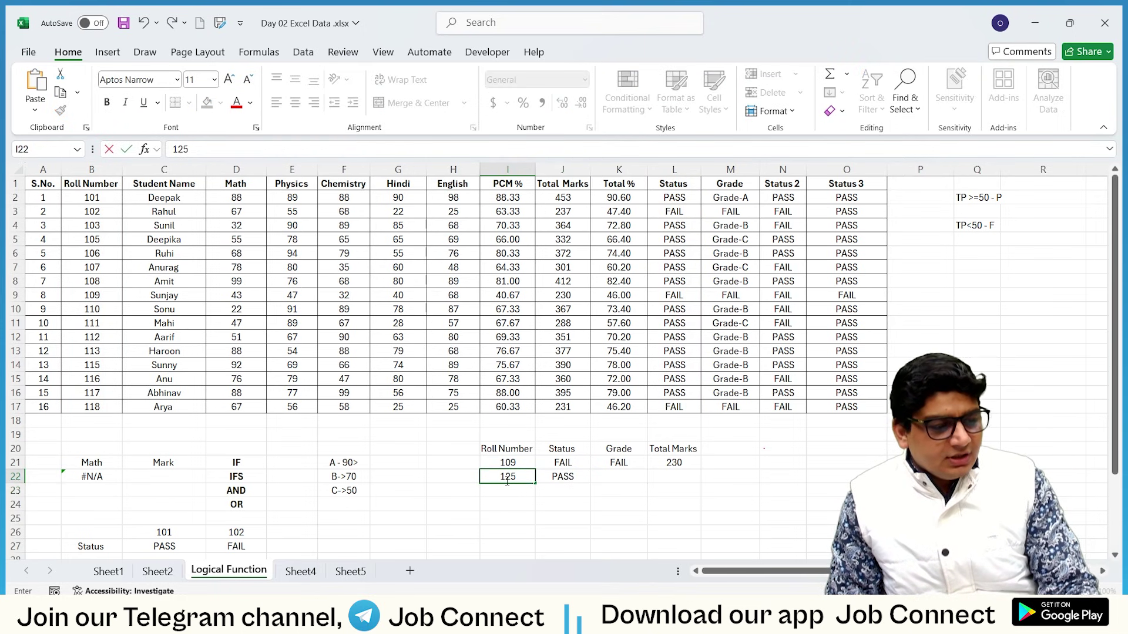
{"action": "left_click", "coordinate": [555, 493]}
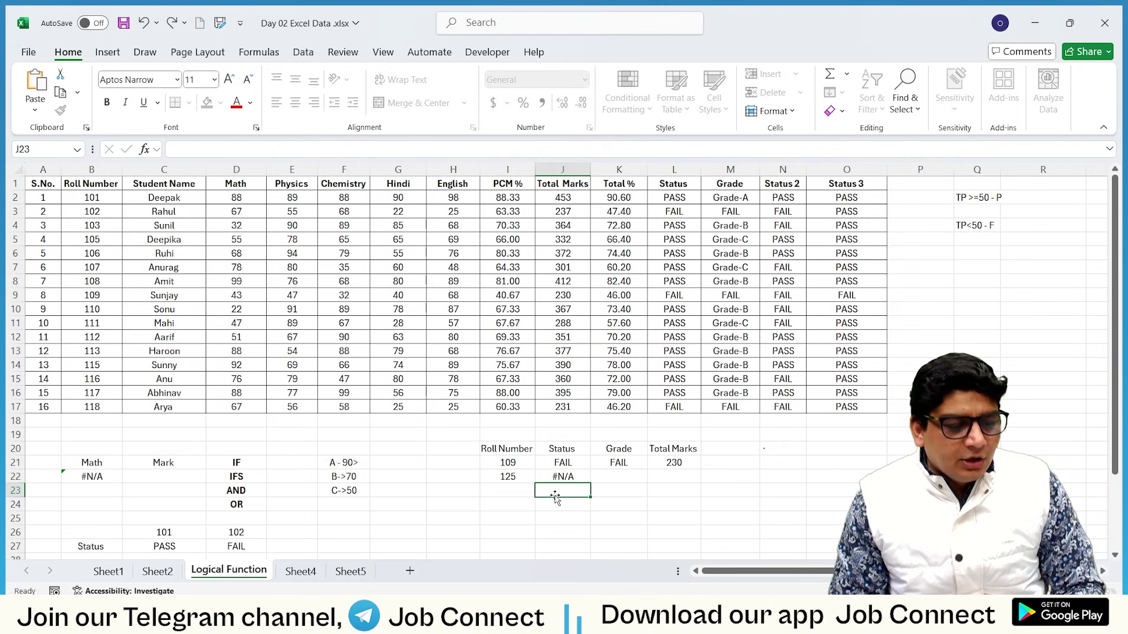
{"action": "left_click", "coordinate": [508, 478]}
{"action": "left_click", "coordinate": [558, 478]}
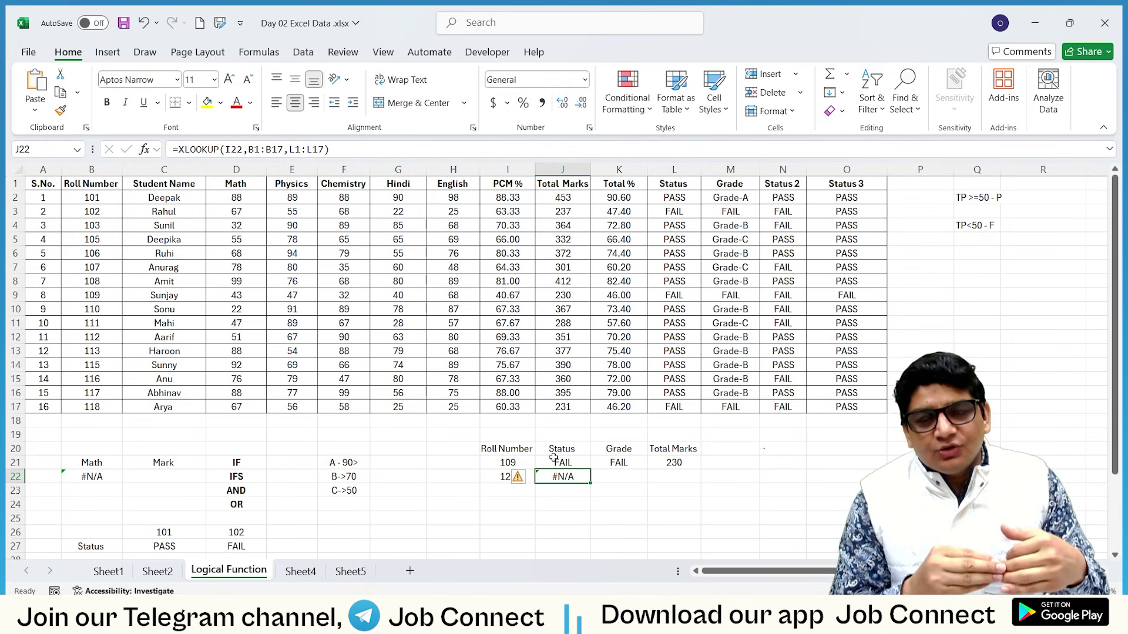
{"action": "left_click", "coordinate": [494, 478]}
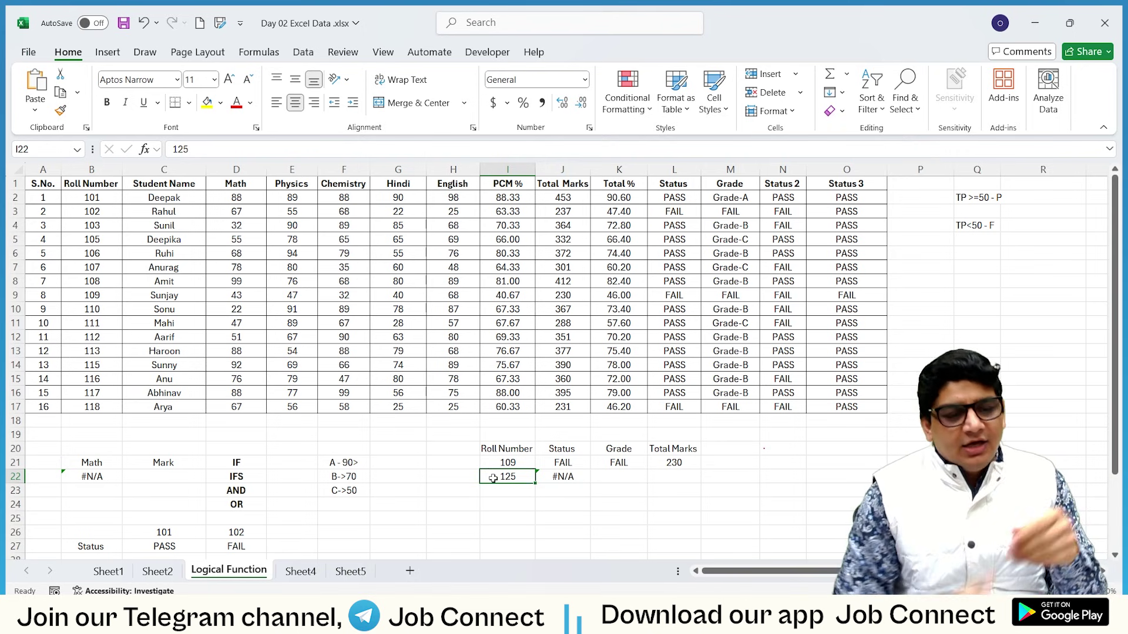
{"action": "left_click", "coordinate": [563, 477]}
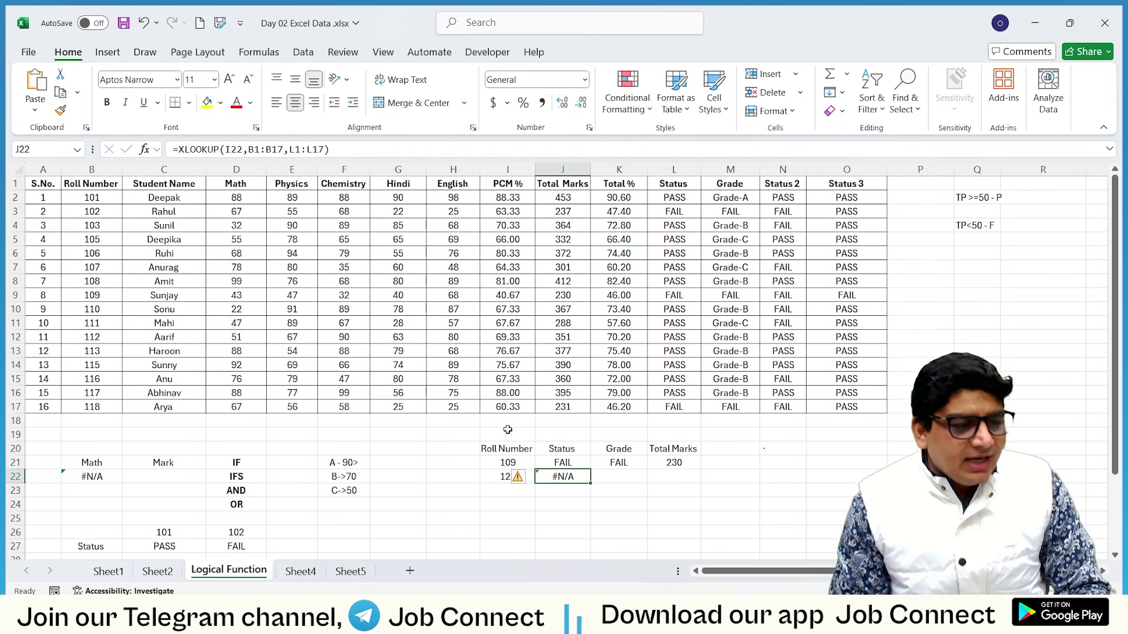
Step: Add "Not Found" as the if_not_found argument of the XLOOKUP in J22
{"action": "left_click", "coordinate": [337, 149]}
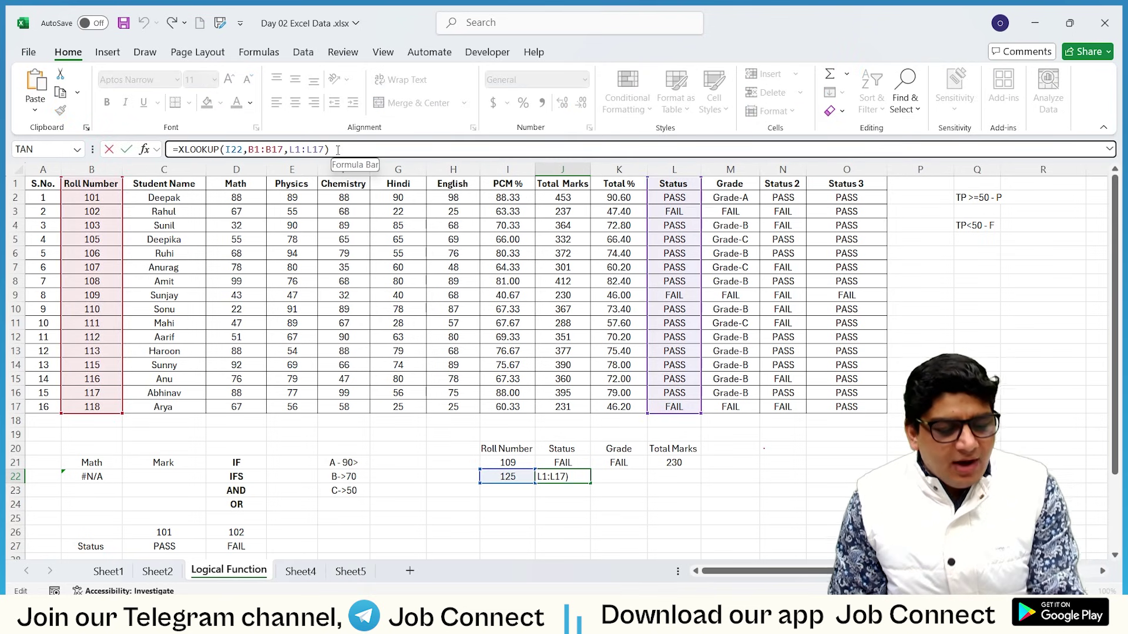
{"action": "key", "text": "BackSpace"}
{"action": "type", "text": ","}
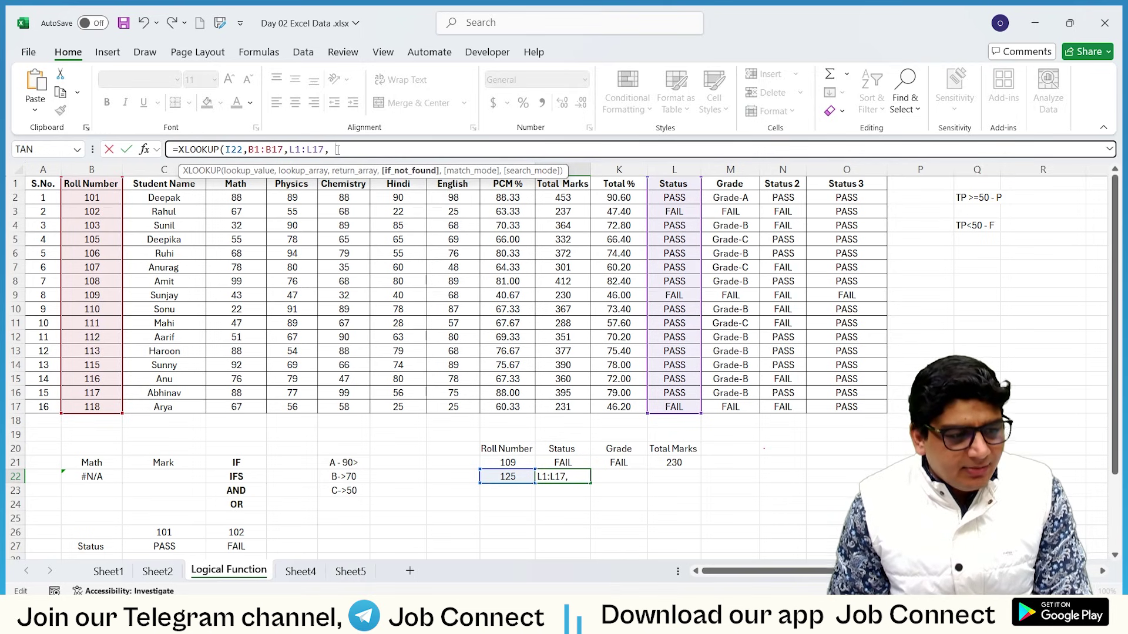
{"action": "type", "text": "\""}
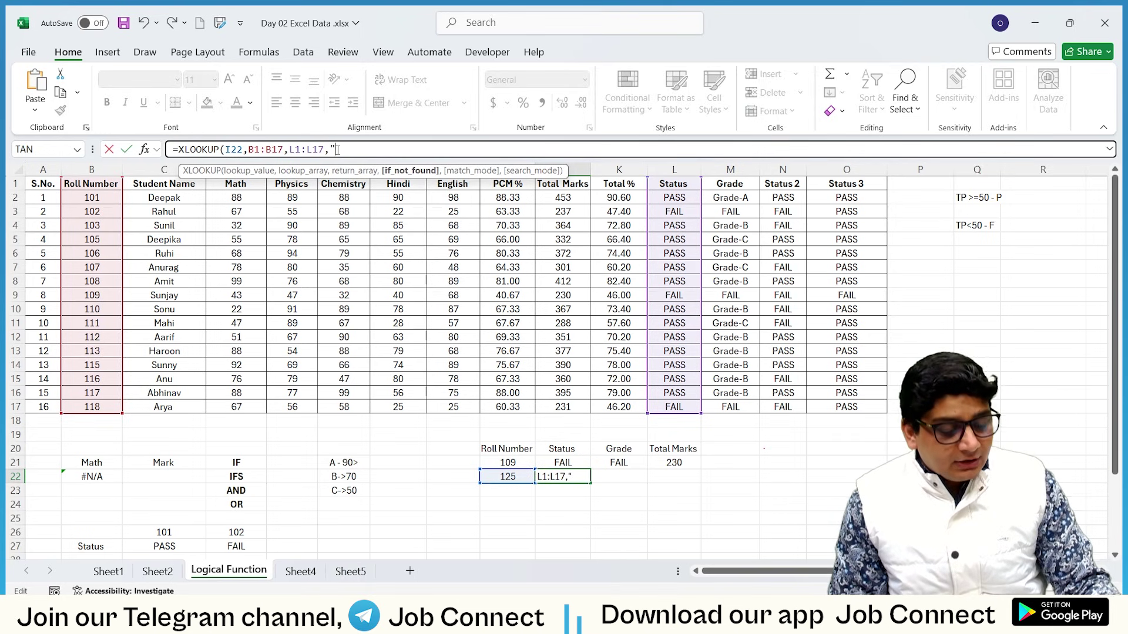
{"action": "type", "text": "Not Found\""}
{"action": "key", "text": "Return"}
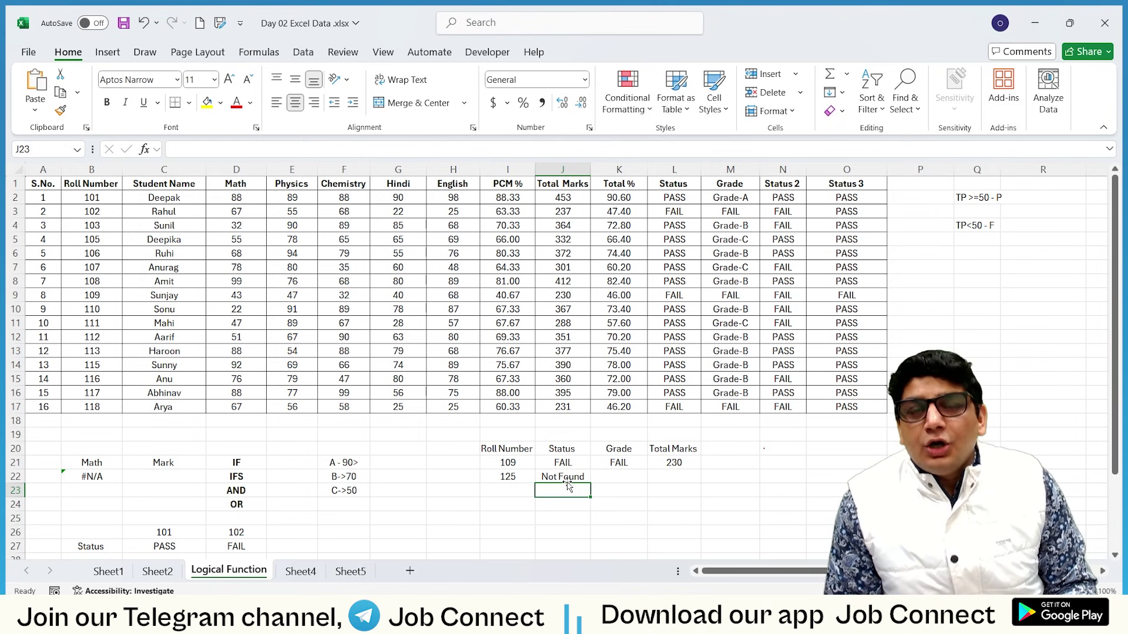
{"action": "left_click", "coordinate": [566, 478]}
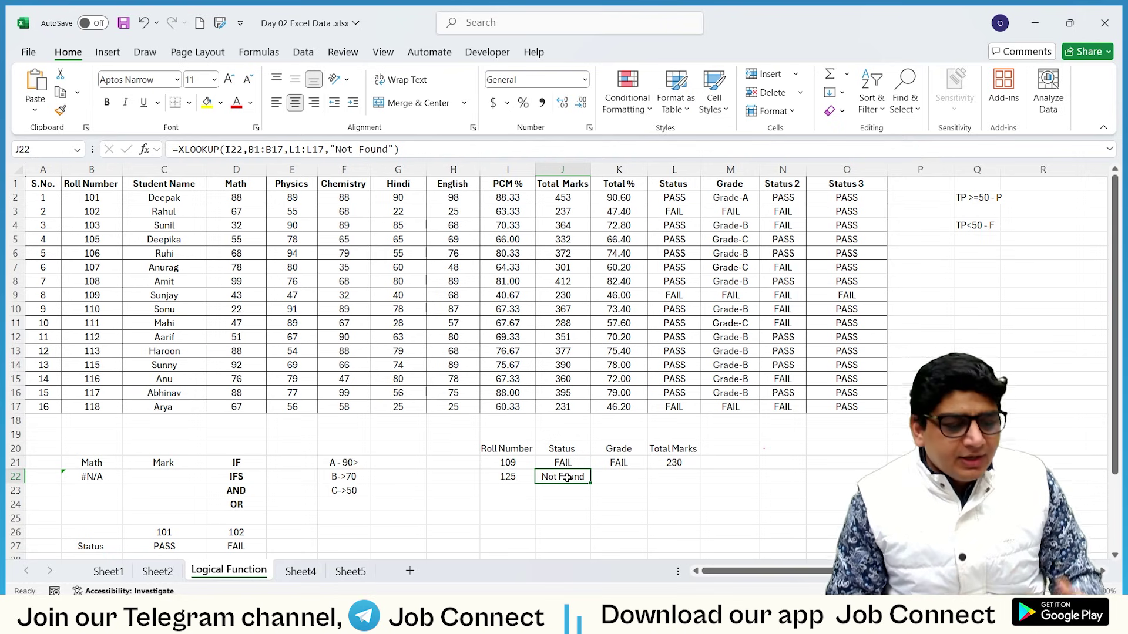
Step: Change the roll number in I22 to 118 and check the XLOOKUP status in J22
{"action": "left_click", "coordinate": [498, 479]}
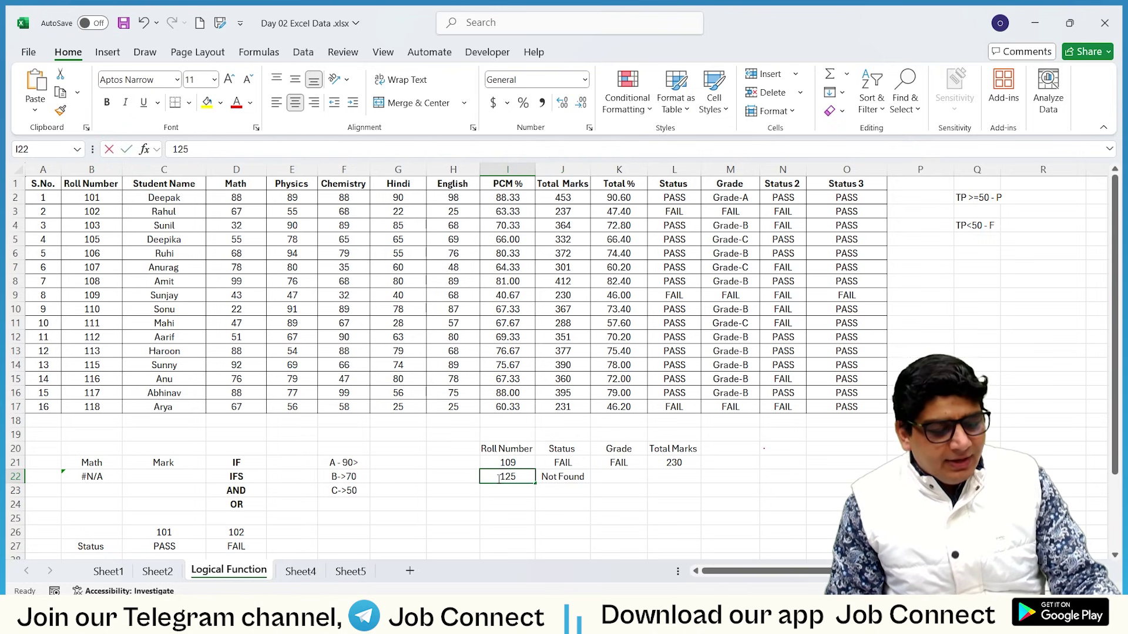
{"action": "type", "text": "118"}
{"action": "key", "text": "Return"}
{"action": "left_click", "coordinate": [565, 479]}
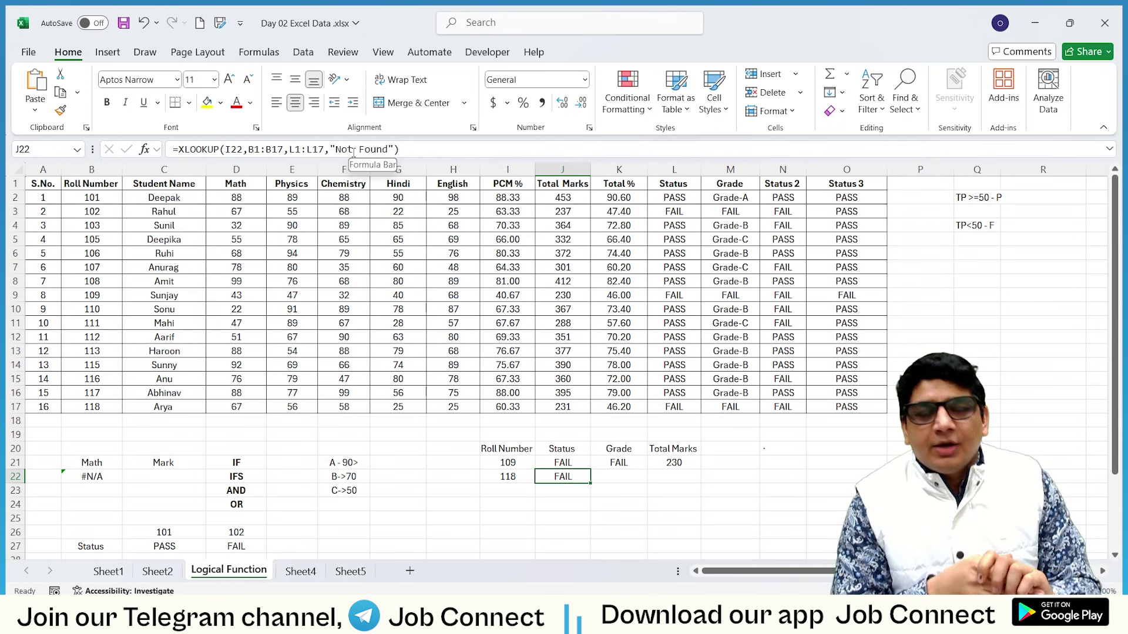
Step: Change the roll number in I21 to 125 and check the VLOOKUP status and grade in J21 and K21
{"action": "left_click", "coordinate": [514, 465]}
{"action": "type", "text": "125"}
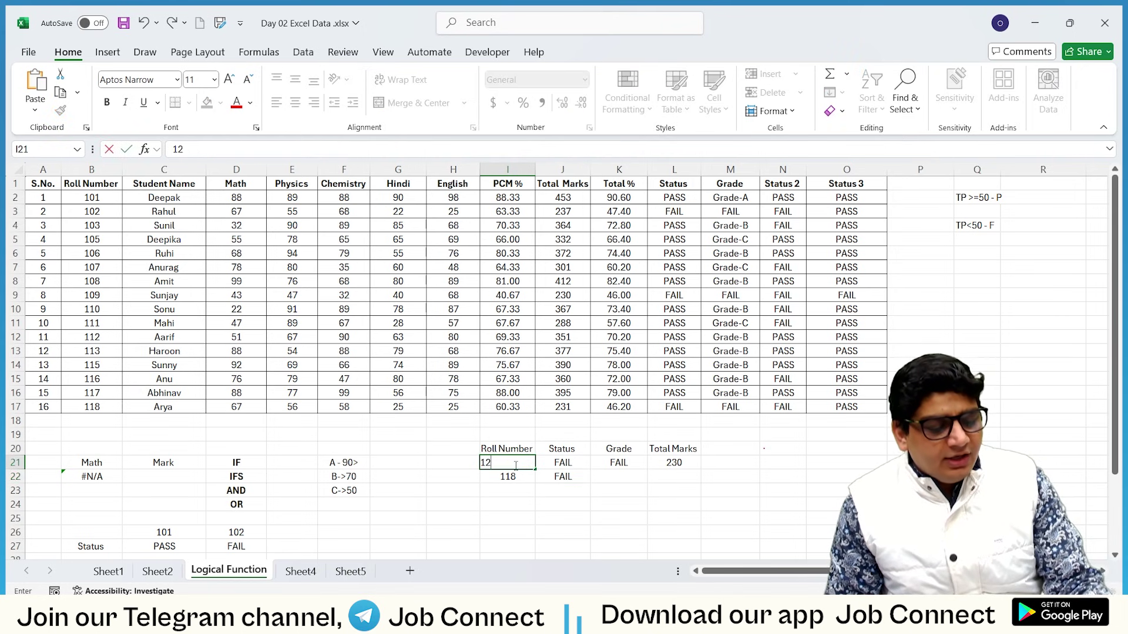
{"action": "left_click", "coordinate": [521, 502]}
{"action": "left_click", "coordinate": [562, 463]}
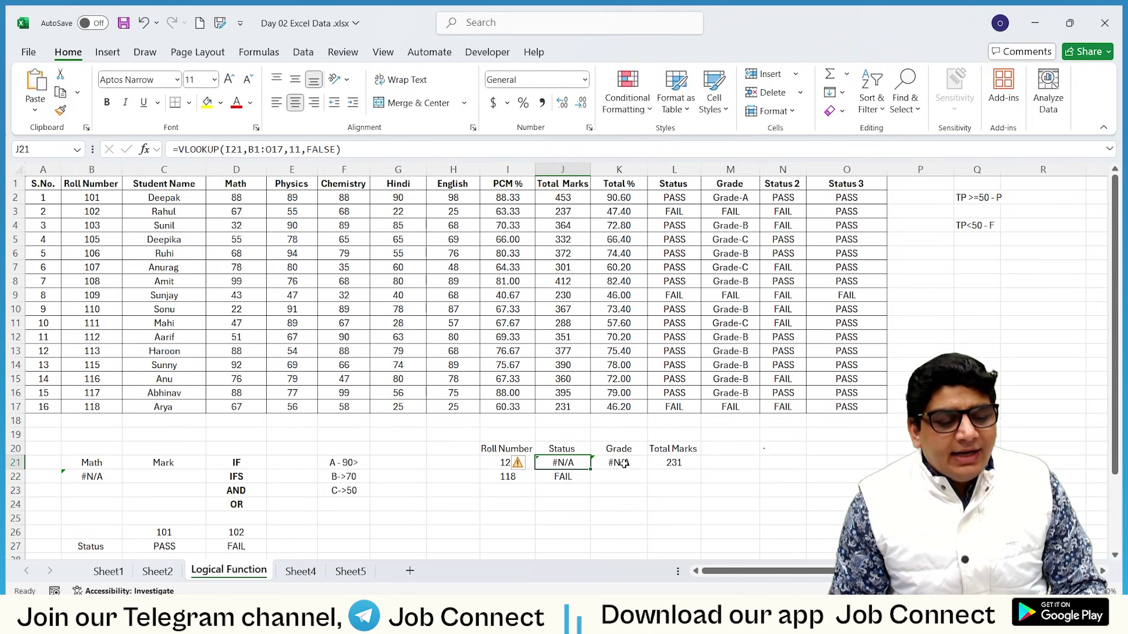
{"action": "left_click", "coordinate": [619, 462]}
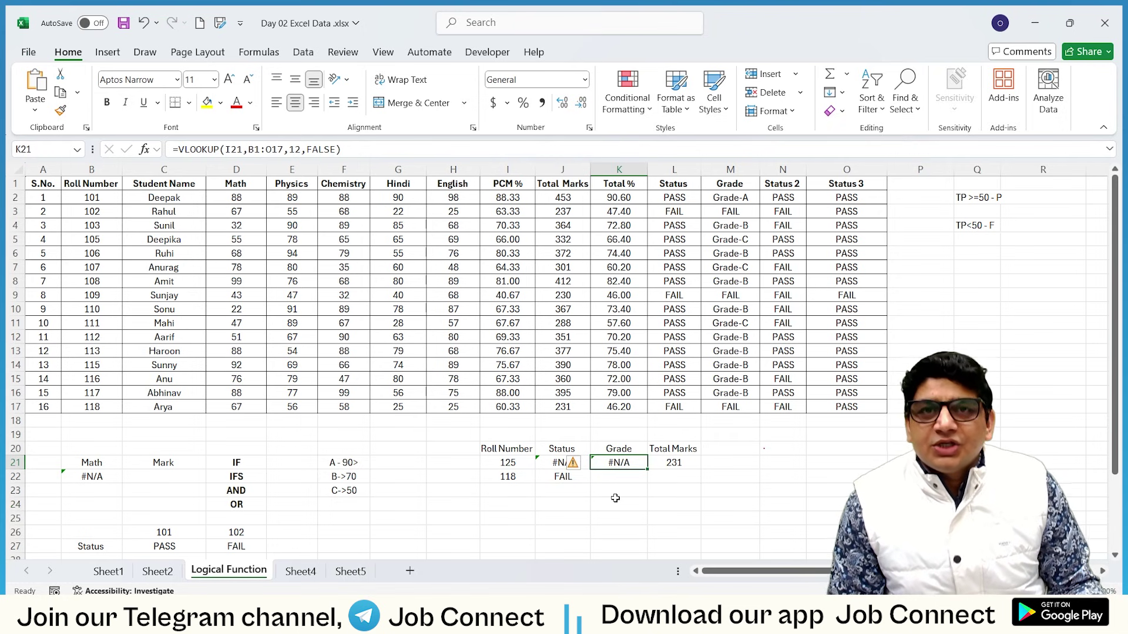
Step: Set the roll number in I22 to 130 and check the XLOOKUP status in J22
{"action": "left_click", "coordinate": [571, 477]}
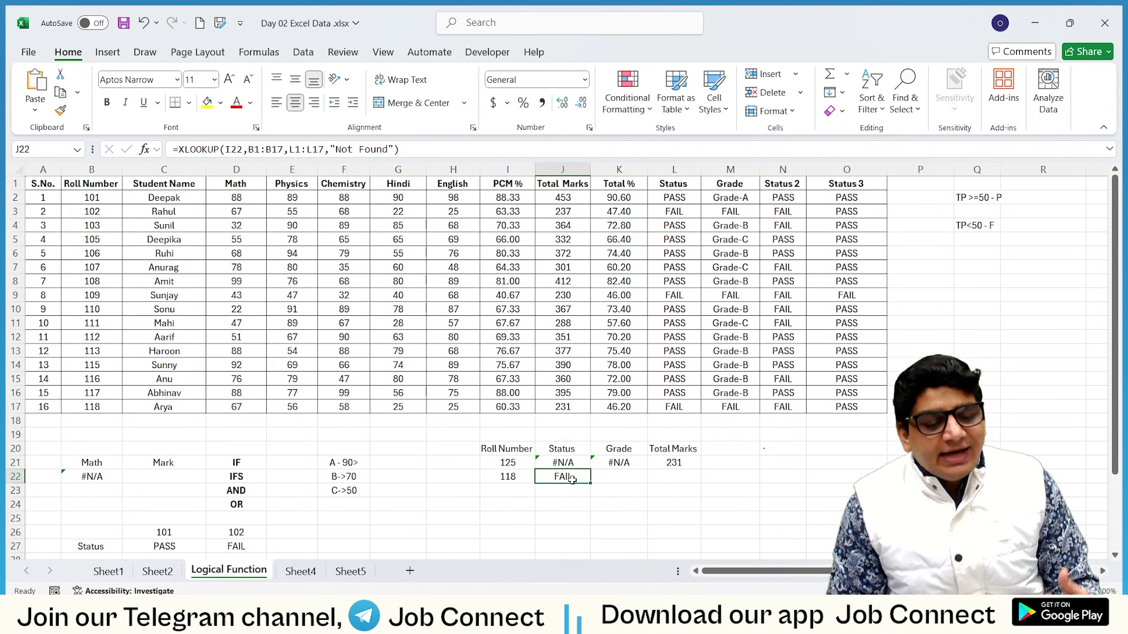
{"action": "left_click", "coordinate": [518, 474]}
{"action": "type", "text": "130"}
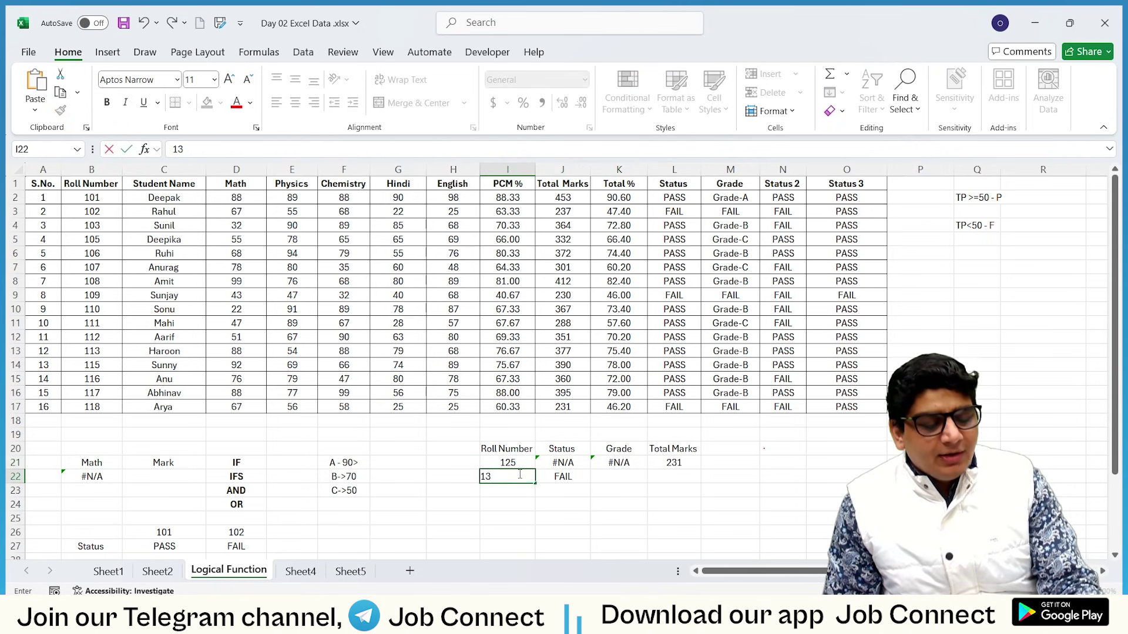
{"action": "key", "text": "Return"}
{"action": "key", "text": "Return"}
{"action": "left_click", "coordinate": [566, 478]}
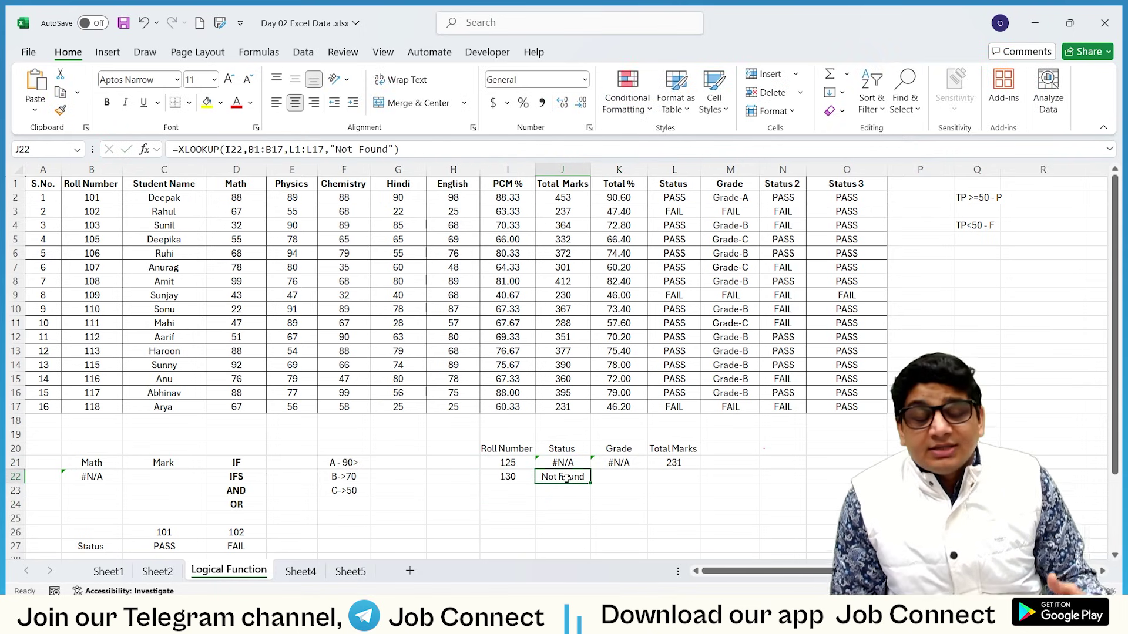
Step: Set the roll number in I21 to 101
{"action": "left_click", "coordinate": [518, 463]}
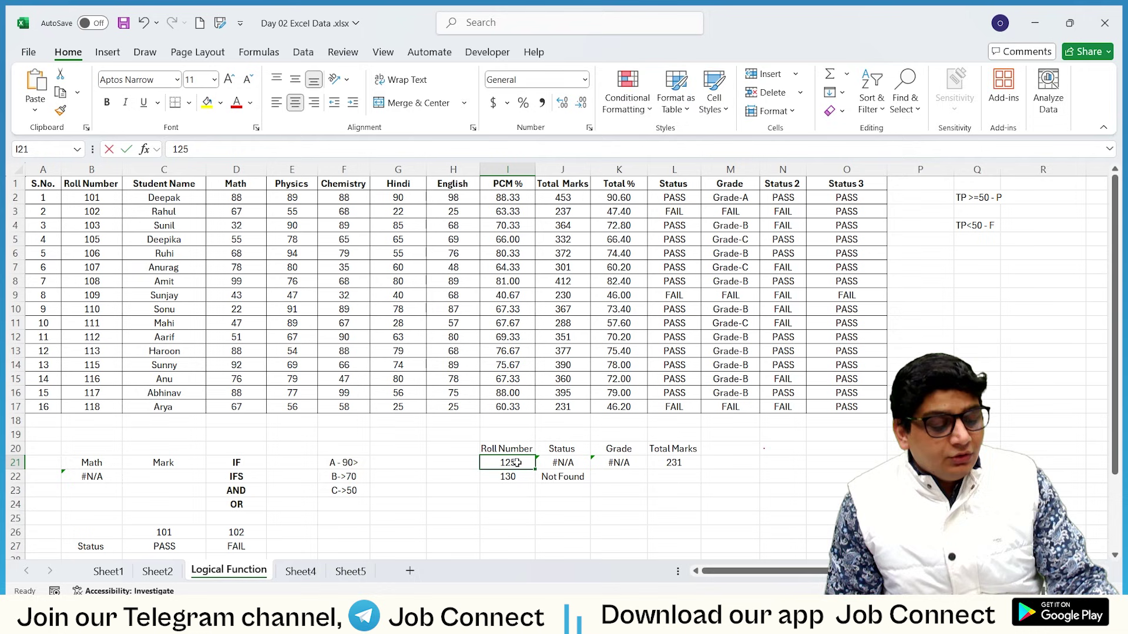
{"action": "type", "text": "101"}
{"action": "left_click", "coordinate": [529, 489]}
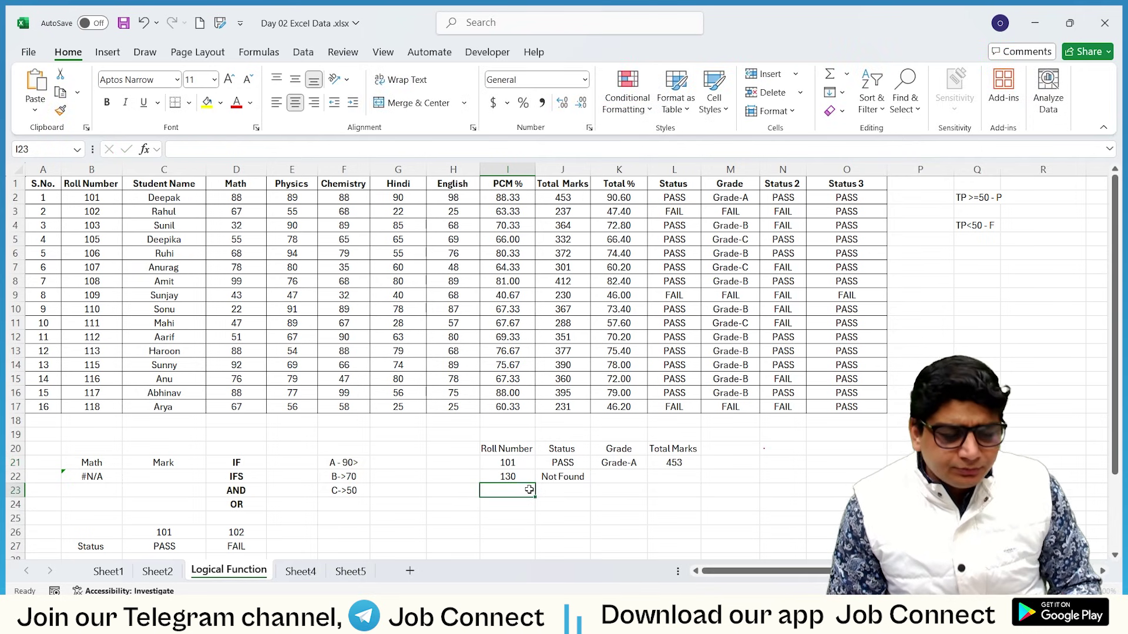
Step: Insert a blank column before the PCM % column and compare the VLOOKUP formulas in row 21 with the XLOOKUP in K22
{"action": "left_click", "coordinate": [502, 170]}
{"action": "right_click", "coordinate": [503, 170]}
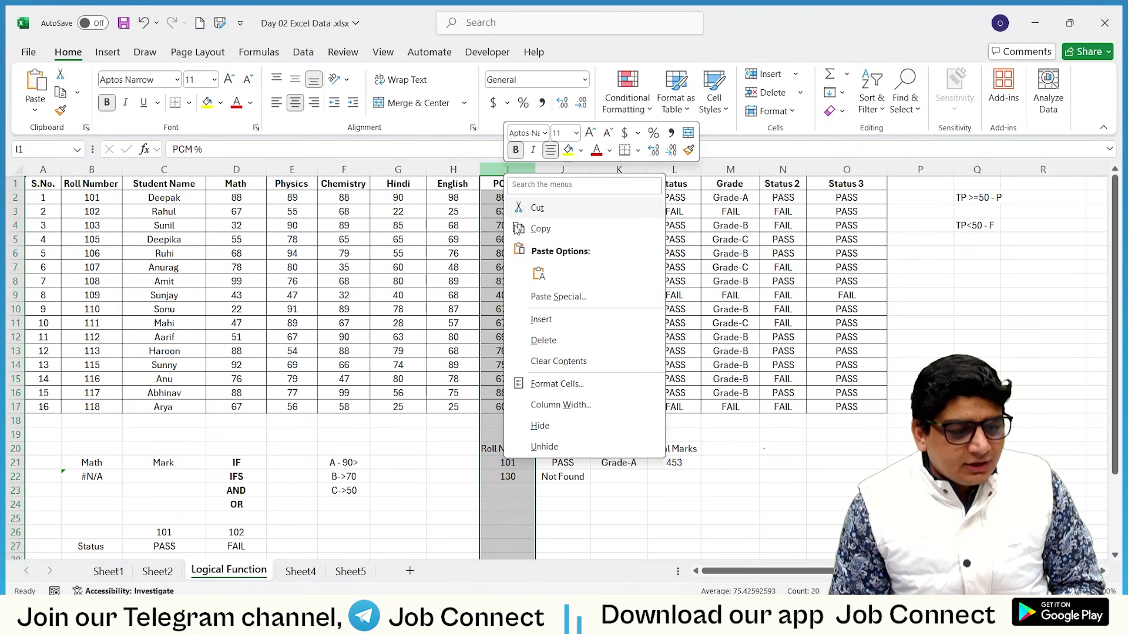
{"action": "left_click", "coordinate": [536, 320]}
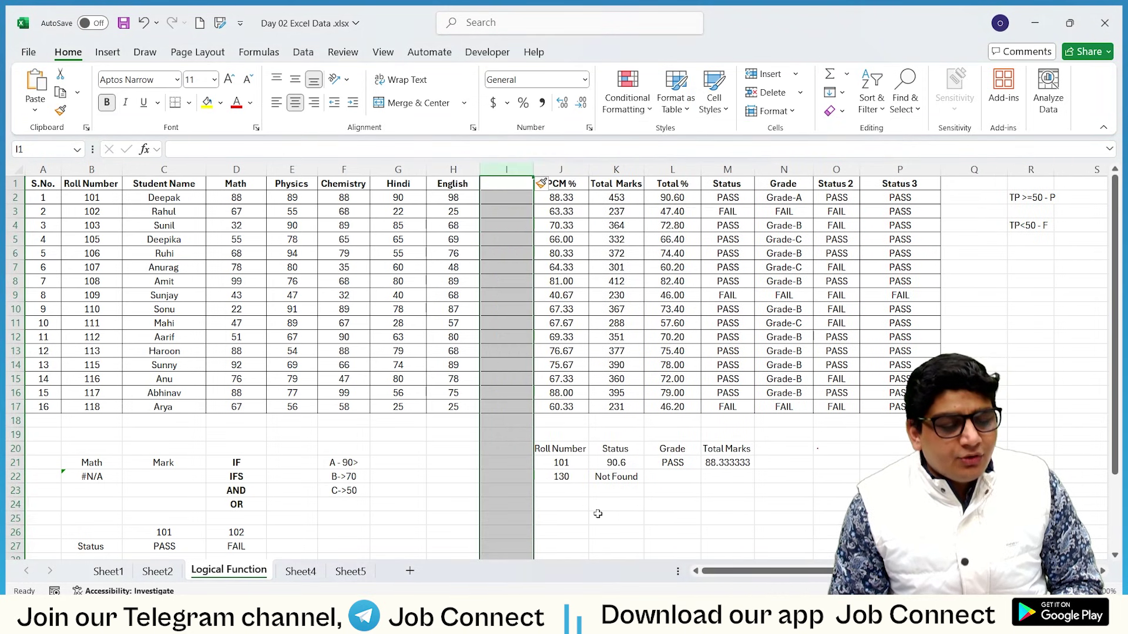
{"action": "left_click", "coordinate": [597, 515]}
{"action": "left_click_drag", "start_coordinate": [608, 464], "coordinate": [727, 464]}
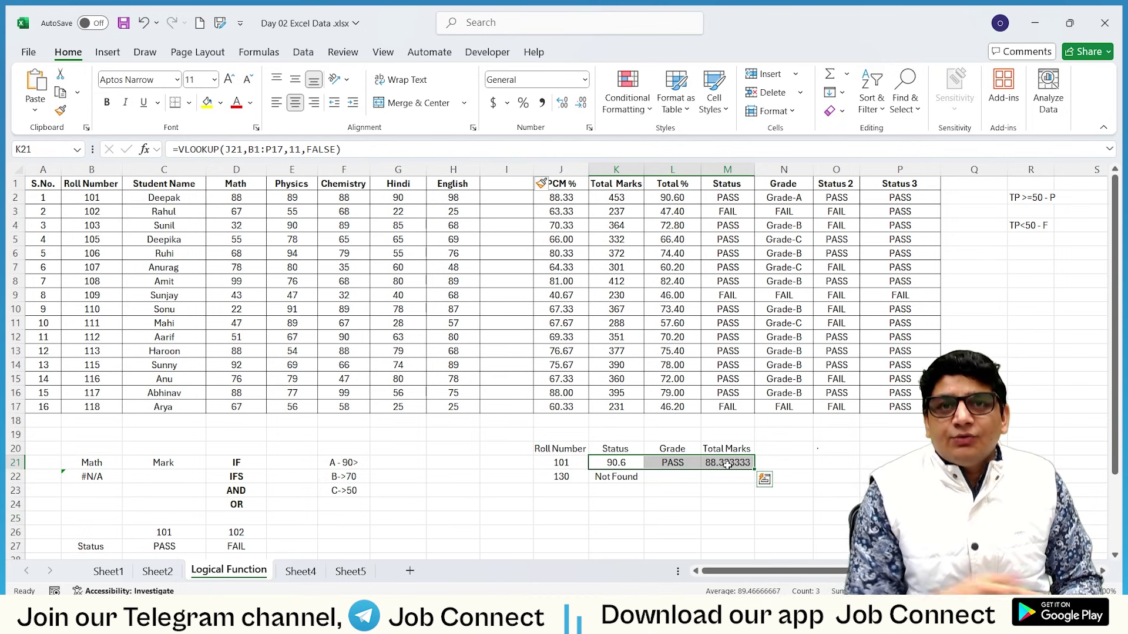
{"action": "left_click", "coordinate": [623, 475]}
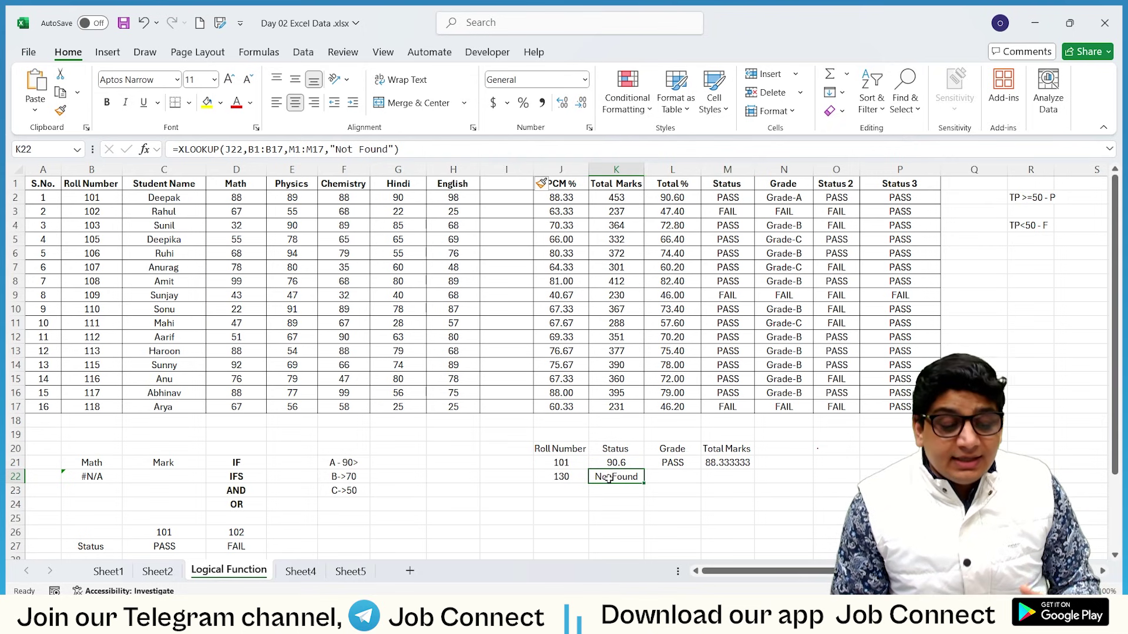
Step: Change the roll number in J22 to 101 and check the XLOOKUP status in K22
{"action": "left_click", "coordinate": [558, 478]}
{"action": "type", "text": "1"}
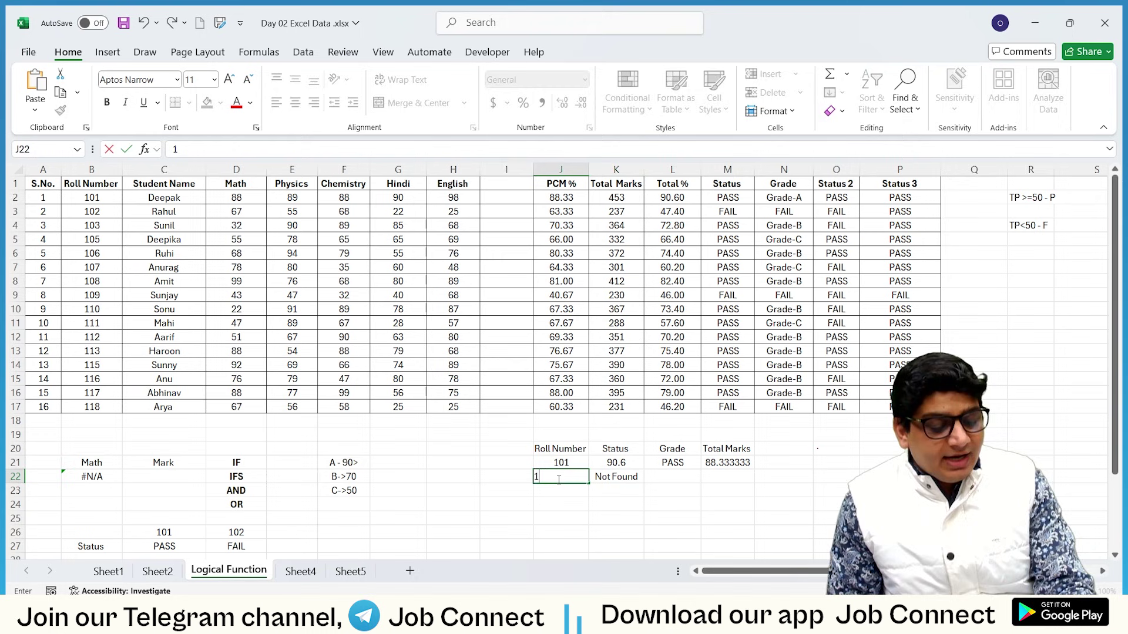
{"action": "type", "text": "01"}
{"action": "key", "text": "Return"}
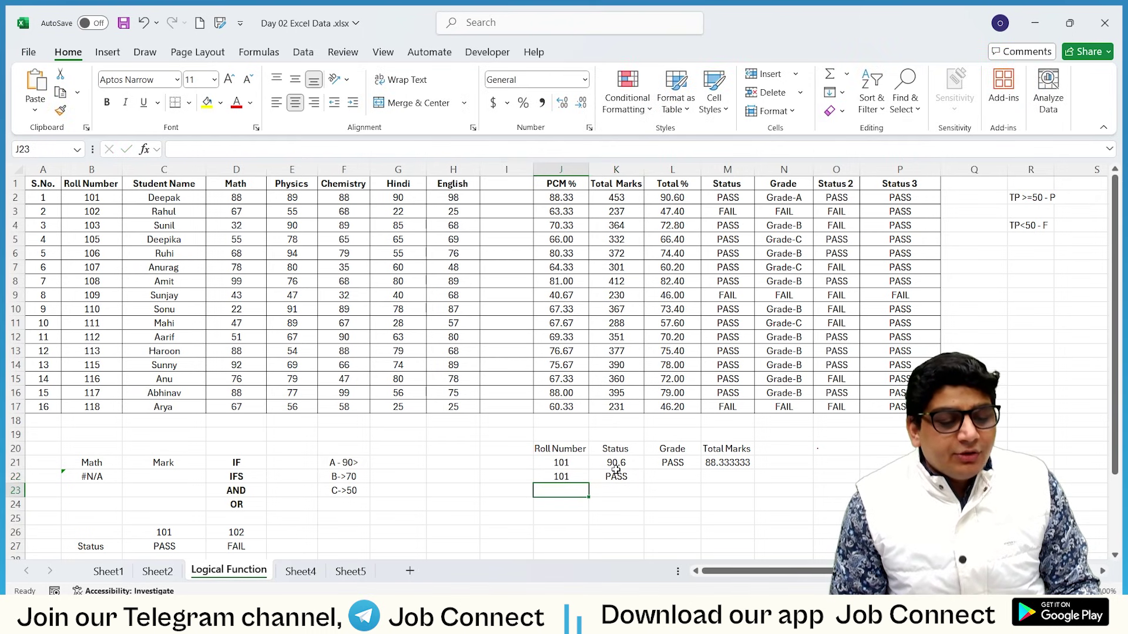
{"action": "left_click", "coordinate": [615, 473]}
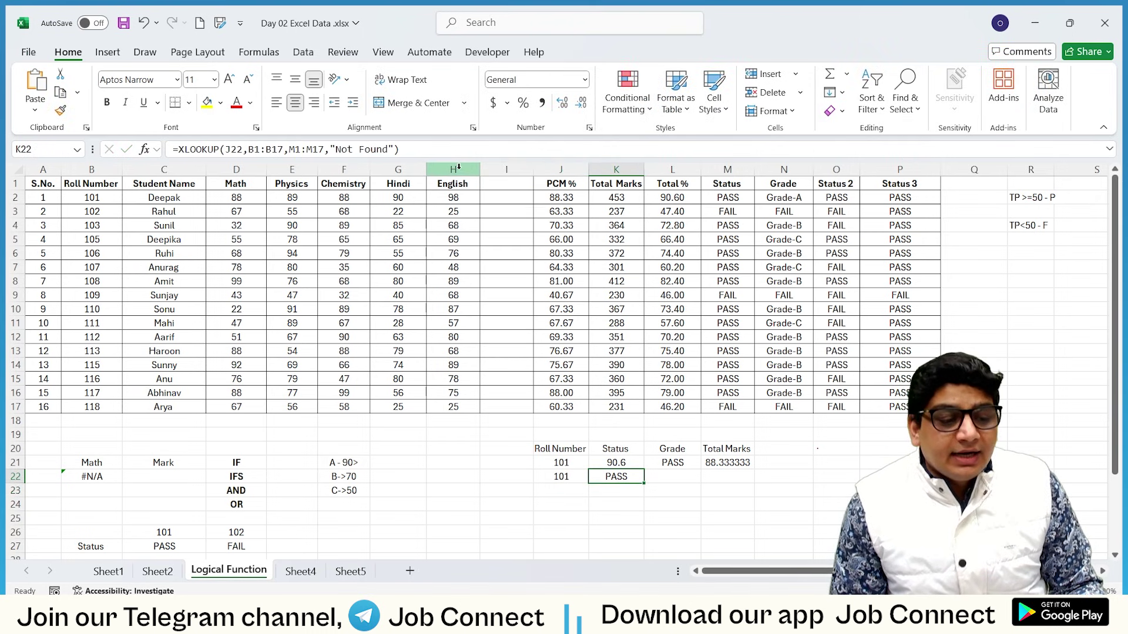
Step: Insert another blank column before the Hindi column and check the XLOOKUP in L22
{"action": "right_click", "coordinate": [398, 170]}
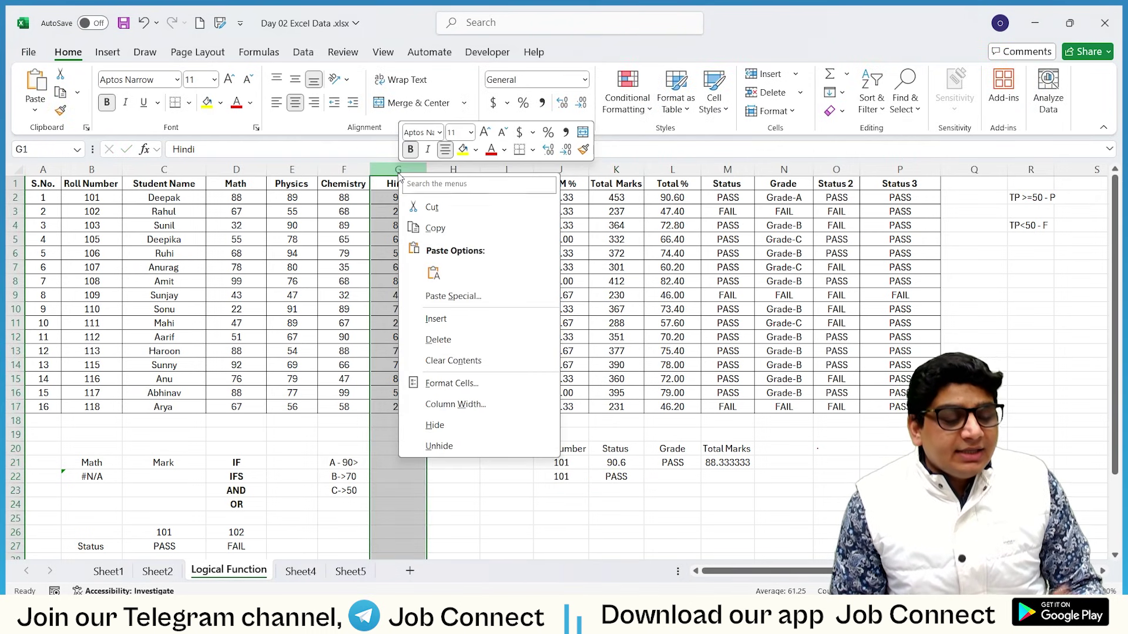
{"action": "left_click", "coordinate": [436, 318]}
{"action": "left_click", "coordinate": [680, 477]}
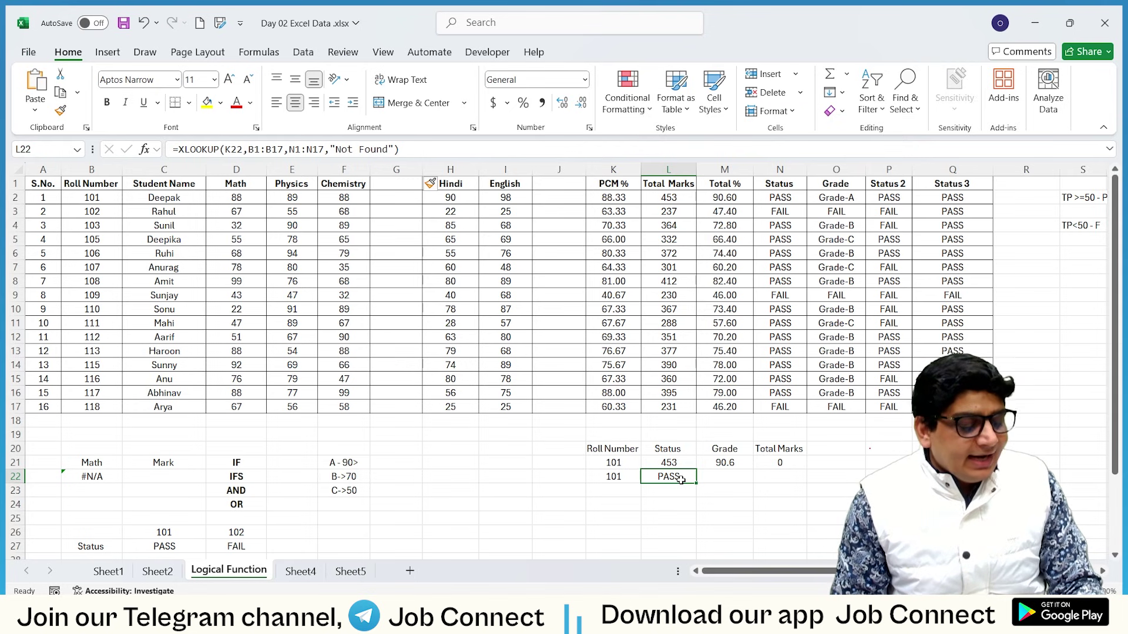
Step: Undo both column insertions and the roll number change made between them
{"action": "key", "text": "ctrl+z"}
{"action": "key", "text": "ctrl+z"}
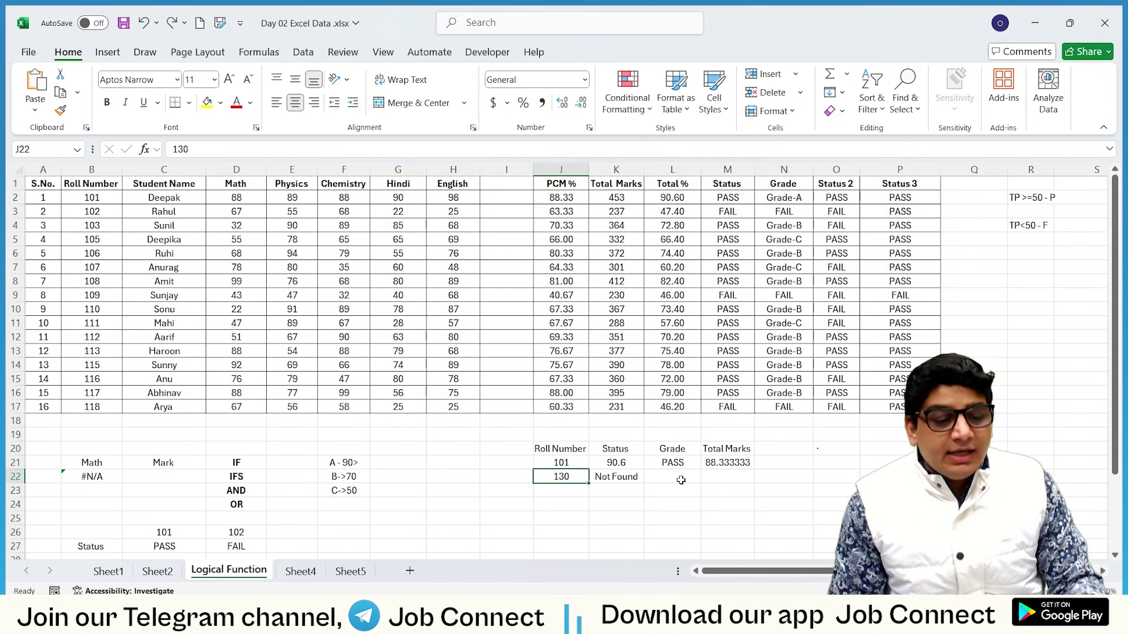
{"action": "key", "text": "ctrl+z"}
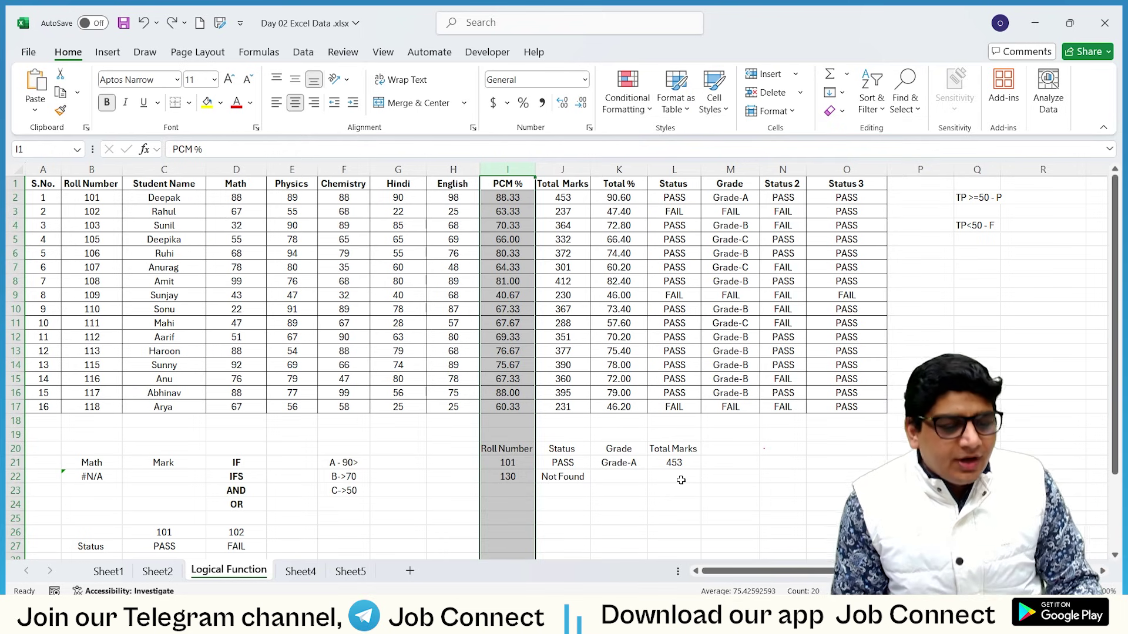
{"action": "left_click", "coordinate": [644, 488]}
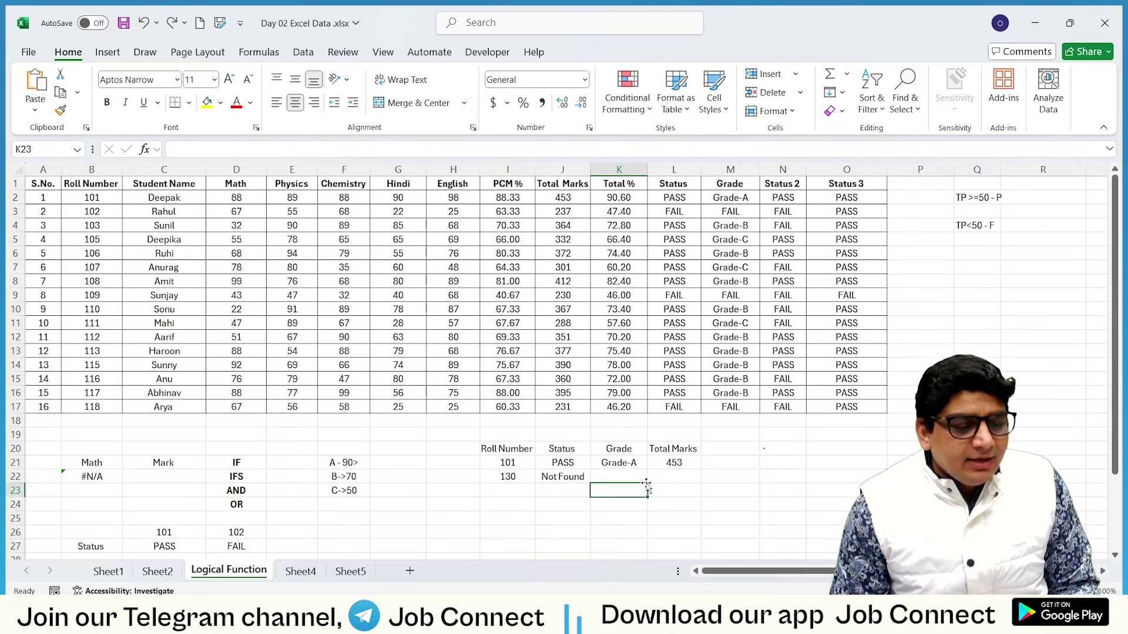
Step: Examine the separate VLOOKUP formulas in row 21 under the Status, Grade and Total Marks headings
{"action": "left_click", "coordinate": [511, 463]}
{"action": "left_click", "coordinate": [579, 462]}
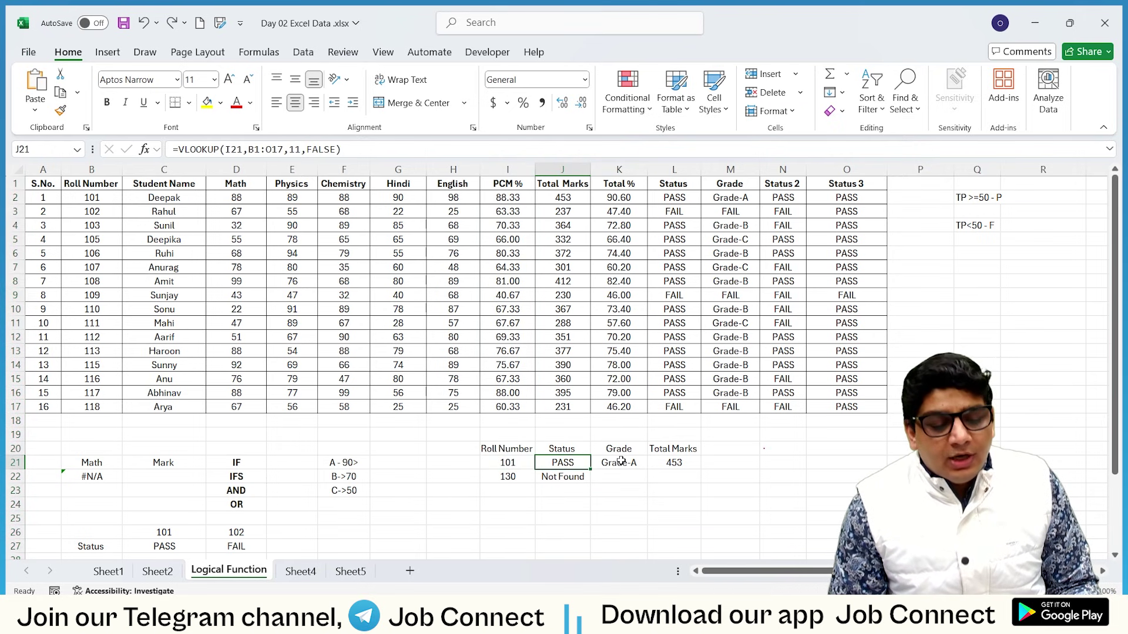
{"action": "left_click", "coordinate": [622, 461]}
{"action": "left_click", "coordinate": [697, 460]}
{"action": "left_click", "coordinate": [726, 451]}
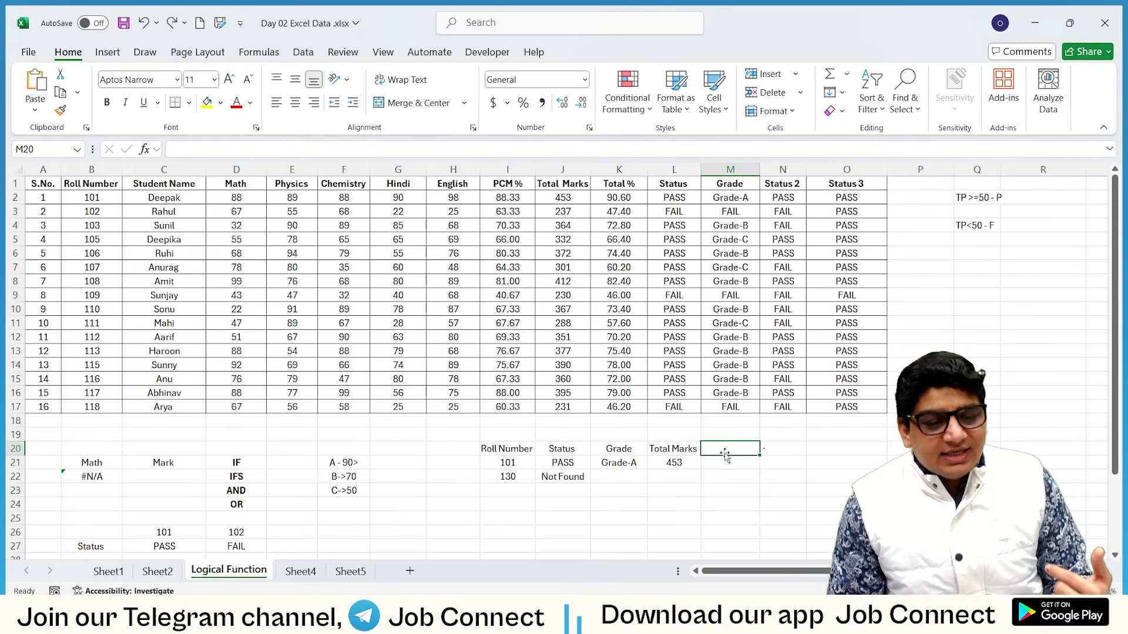
{"action": "left_click", "coordinate": [561, 448]}
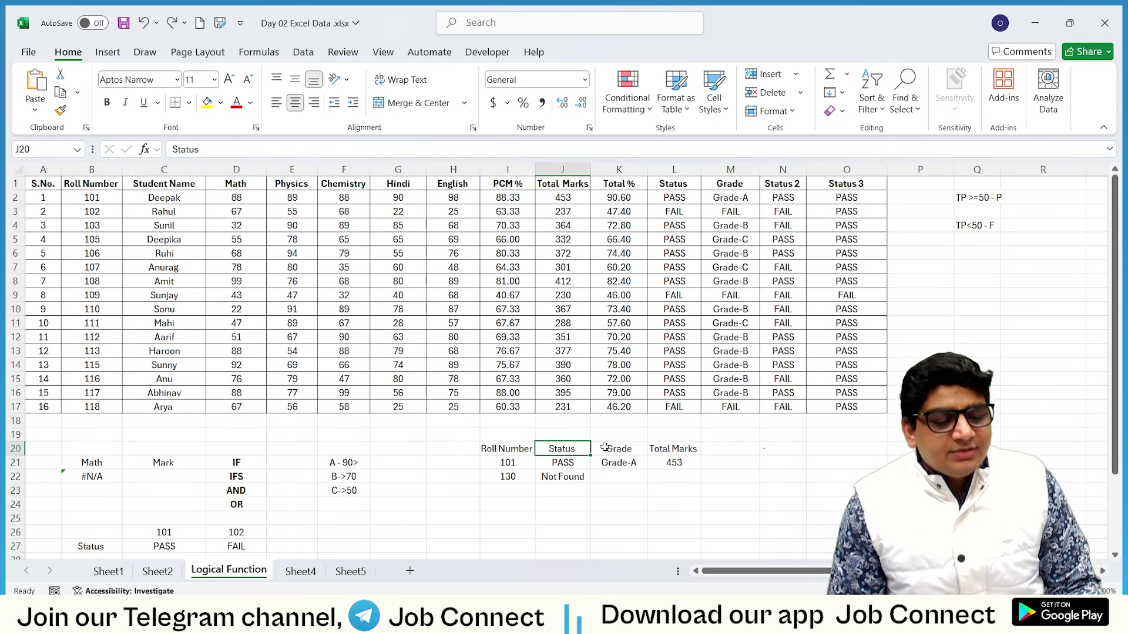
{"action": "left_click", "coordinate": [567, 461]}
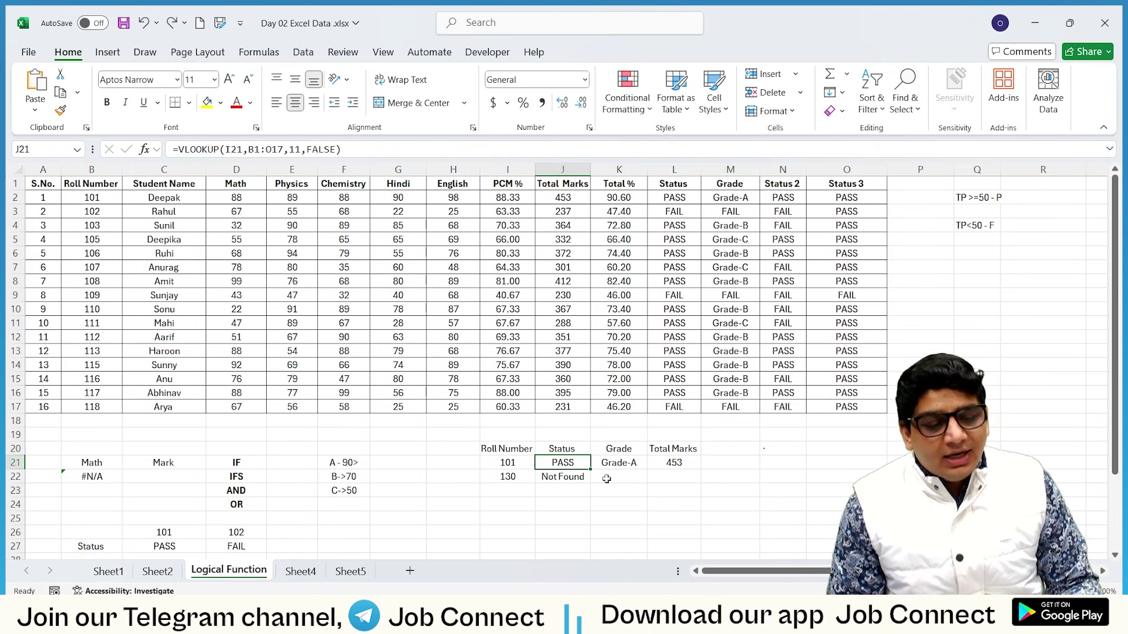
{"action": "left_click", "coordinate": [619, 448]}
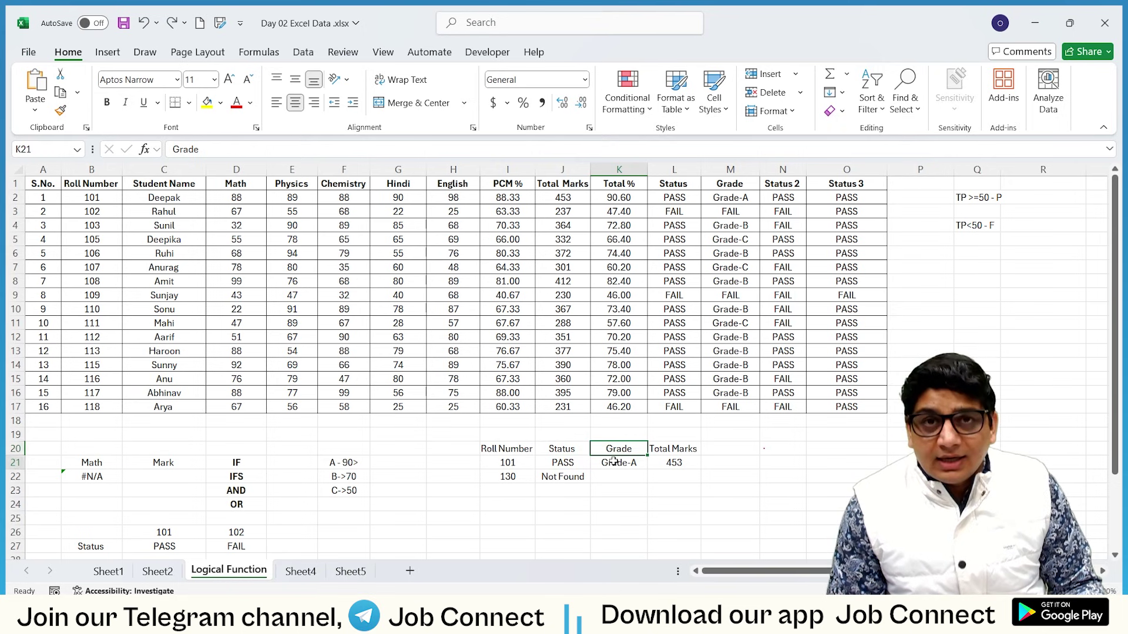
{"action": "left_click", "coordinate": [613, 462]}
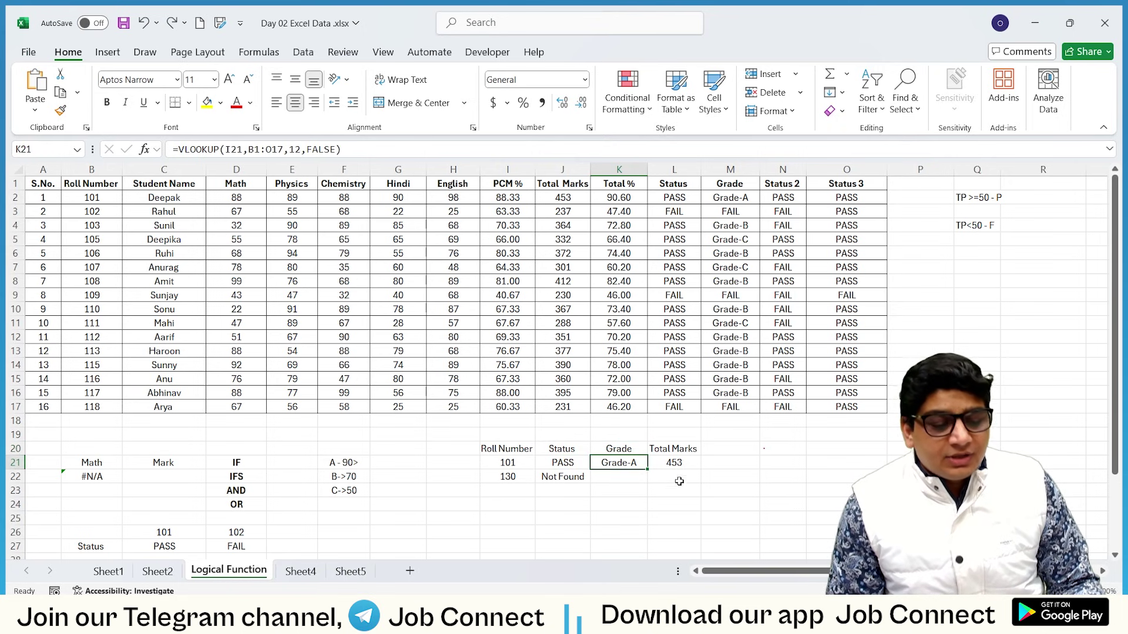
{"action": "left_click", "coordinate": [678, 450]}
{"action": "left_click", "coordinate": [678, 465]}
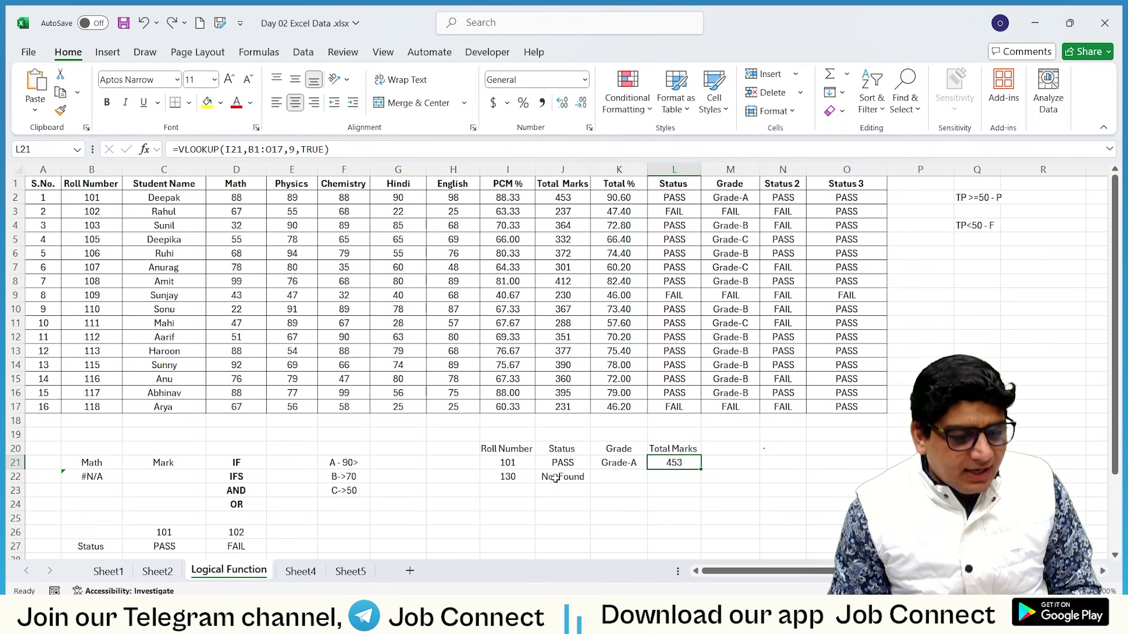
Step: Clear the contents of the lookup table in I20:L22
{"action": "left_click_drag", "start_coordinate": [499, 450], "coordinate": [660, 485]}
{"action": "key", "text": "Delete"}
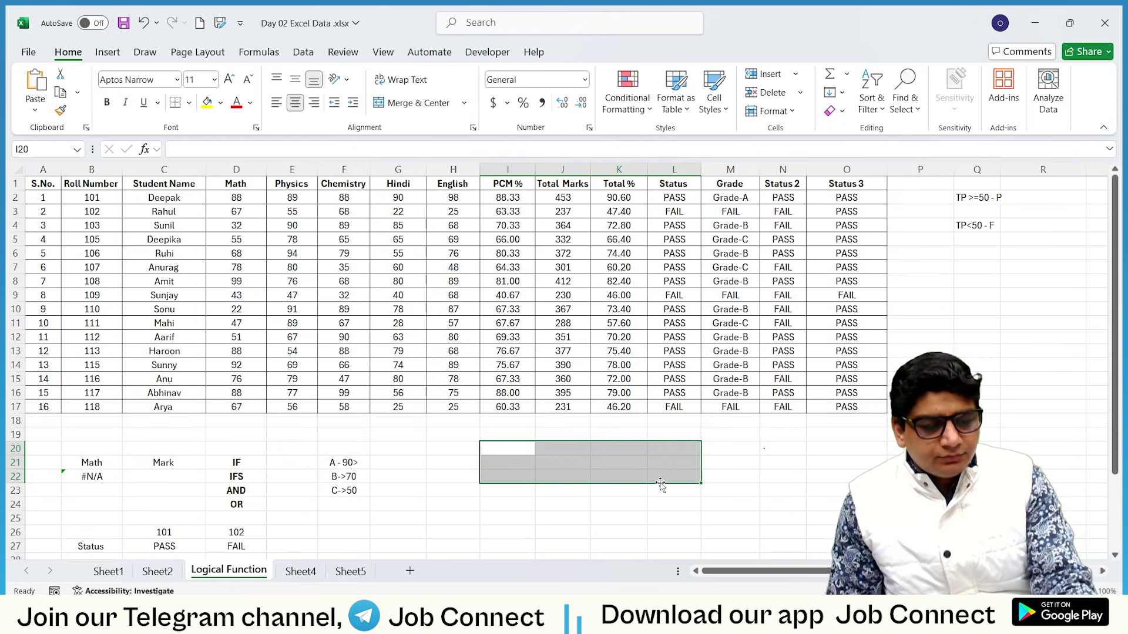
Step: Copy the headings from Roll Number to Status 3 in B1:O1 and paste them into row 19 starting at G19
{"action": "left_click_drag", "start_coordinate": [75, 183], "coordinate": [841, 178]}
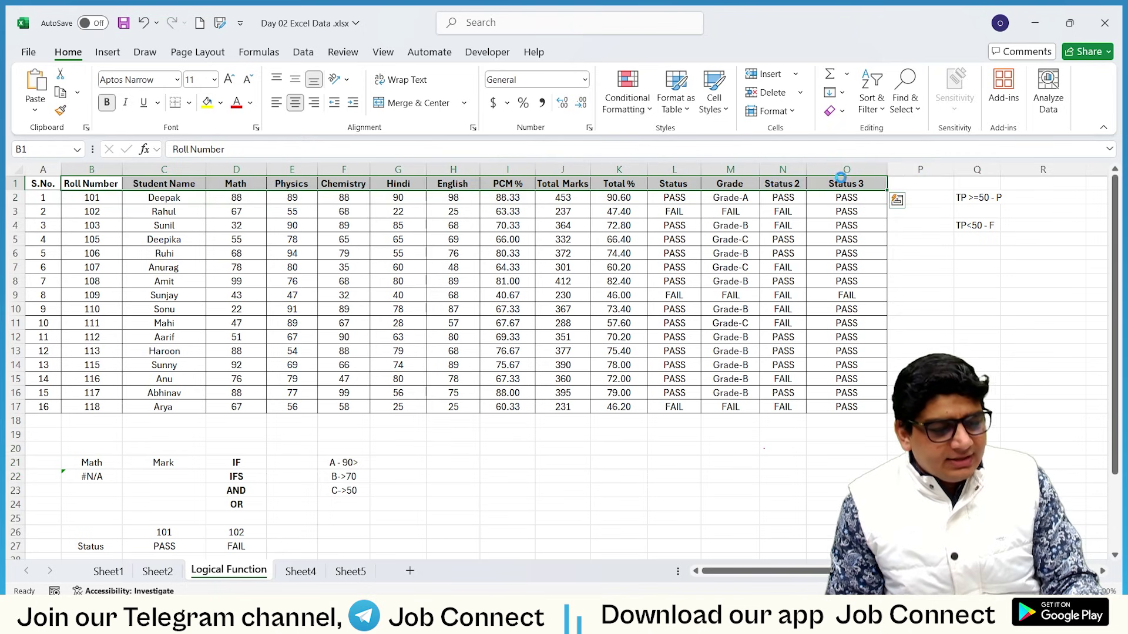
{"action": "key", "text": "ctrl+c"}
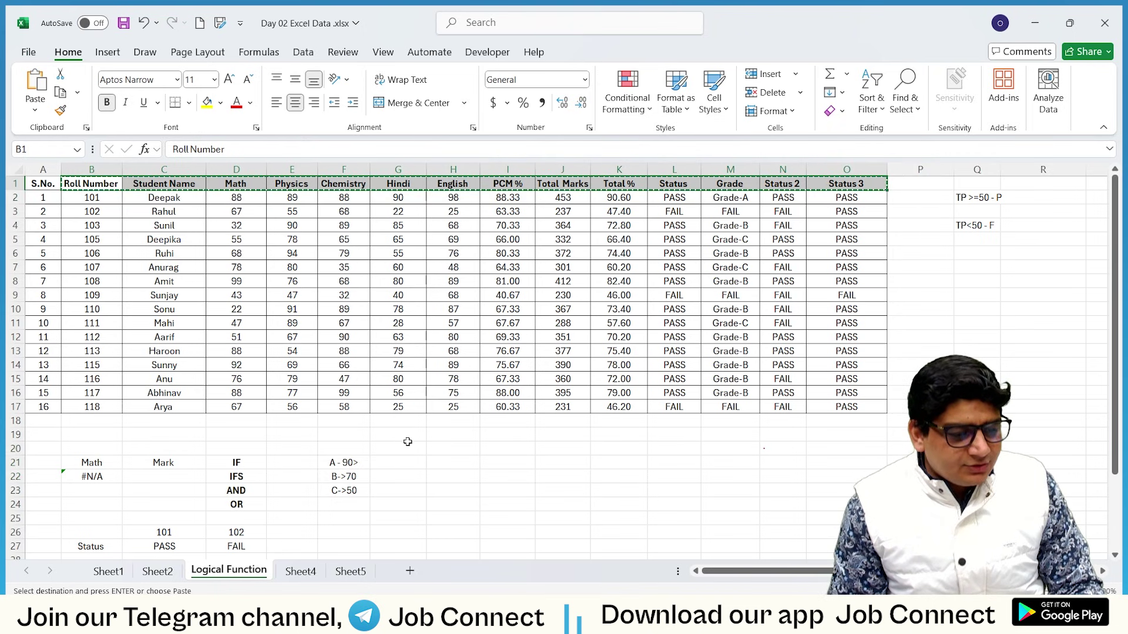
{"action": "left_click", "coordinate": [407, 435]}
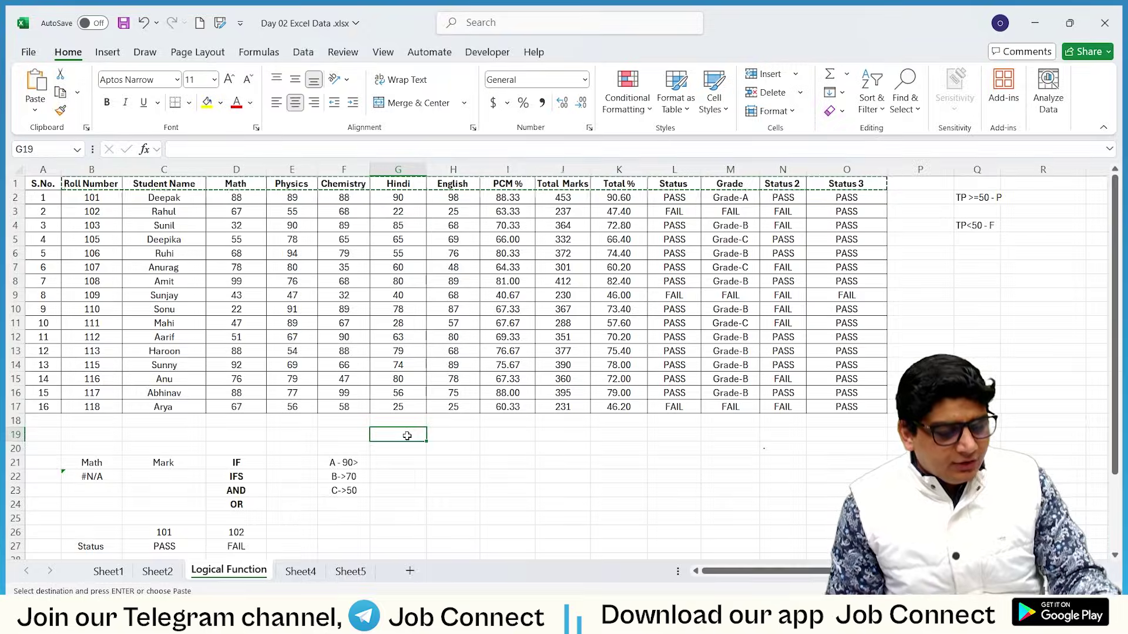
{"action": "key", "text": "ctrl+v"}
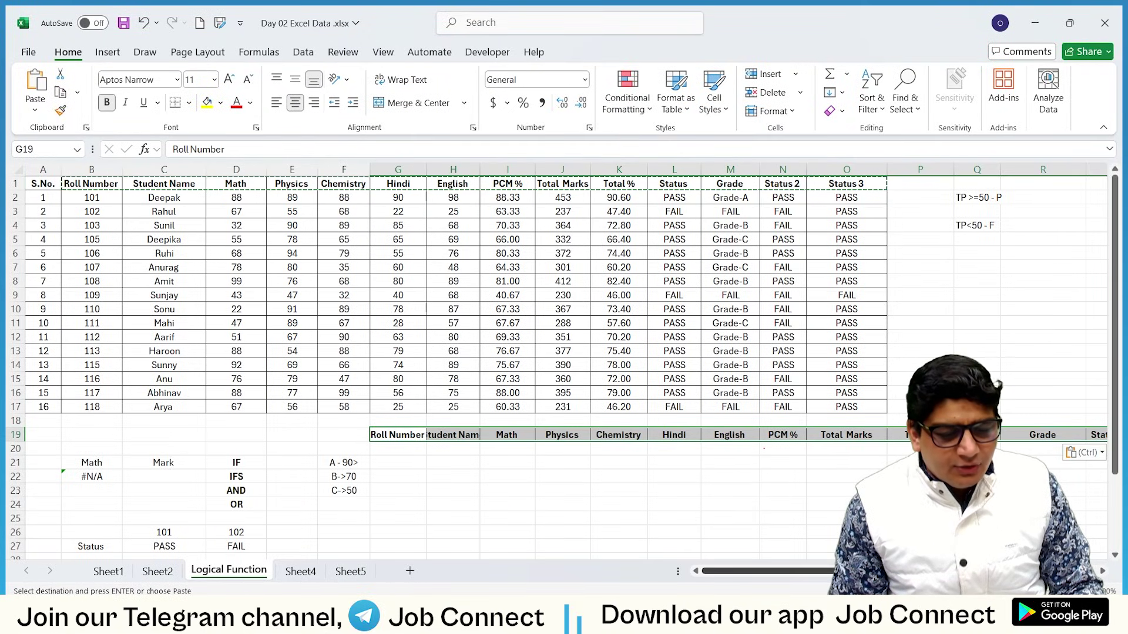
{"action": "scroll", "coordinate": [151, 172], "scroll_direction": "right", "scroll_amount": 3}
{"action": "scroll", "coordinate": [151, 172], "scroll_direction": "left", "scroll_amount": 3}
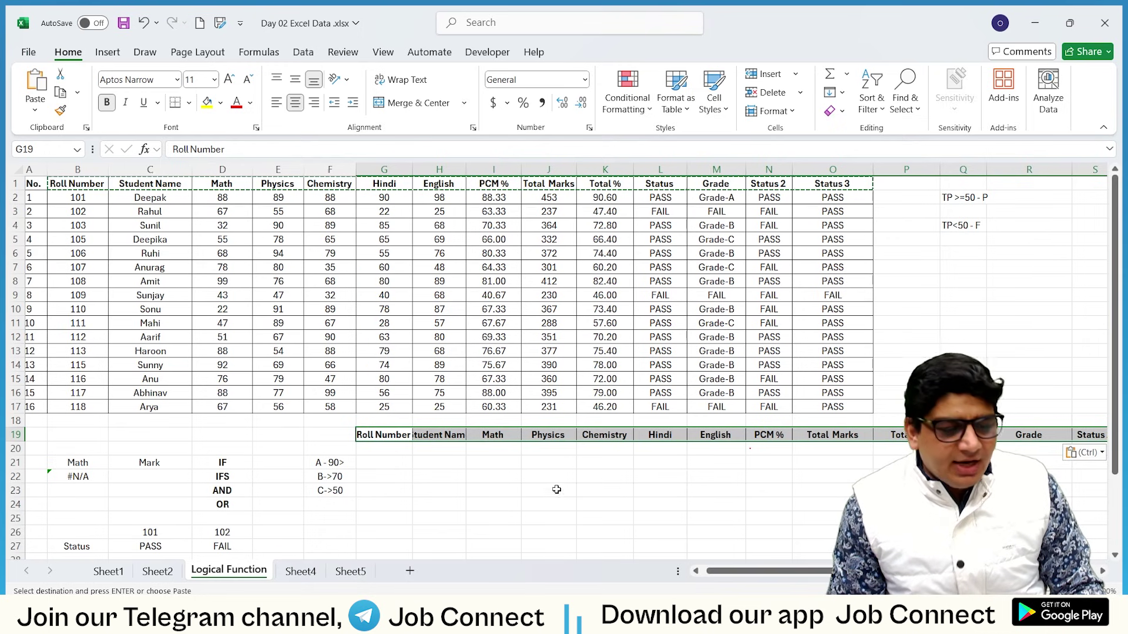
Step: Start an XLOOKUP formula in H20 under Student Name, with G20 as the lookup value and B1:B17 as the lookup array
{"action": "left_click", "coordinate": [398, 451]}
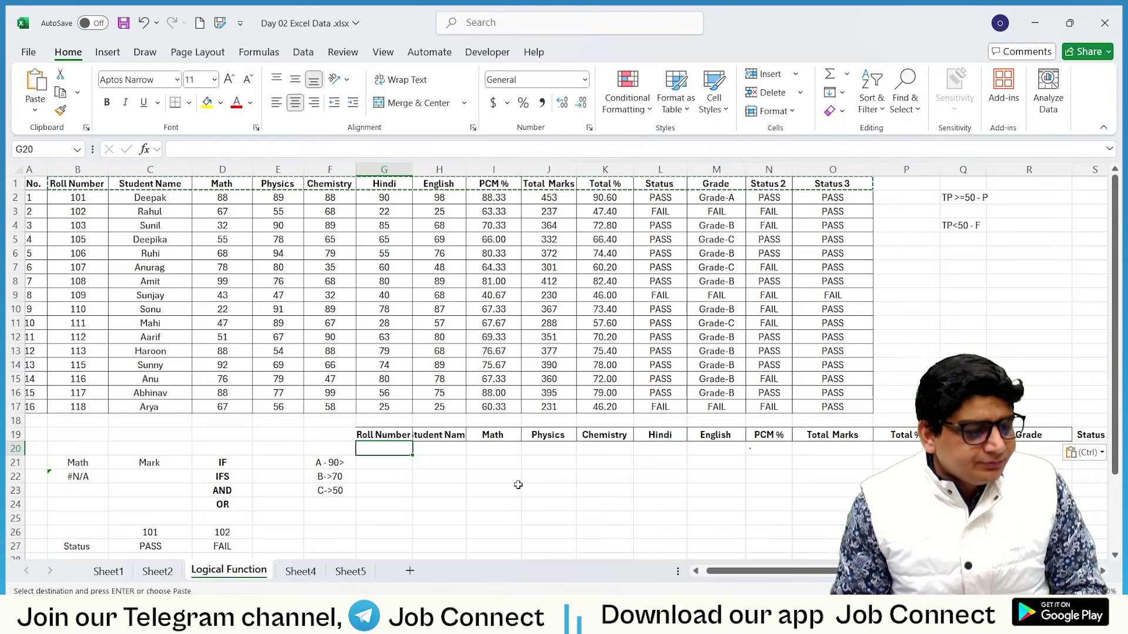
{"action": "left_click", "coordinate": [432, 449]}
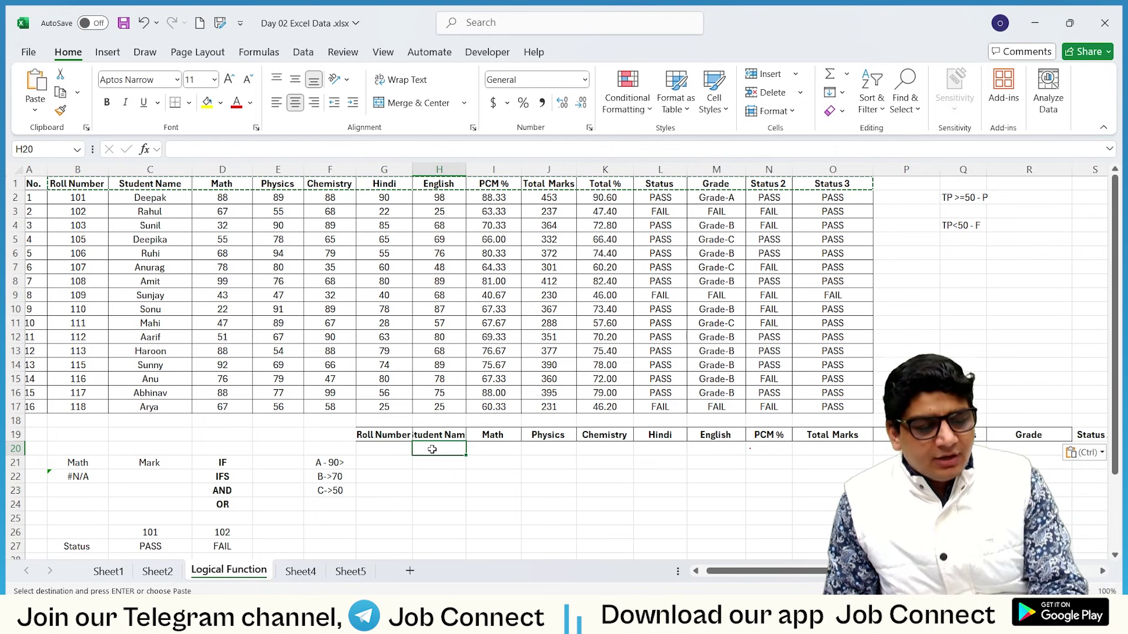
{"action": "type", "text": "="}
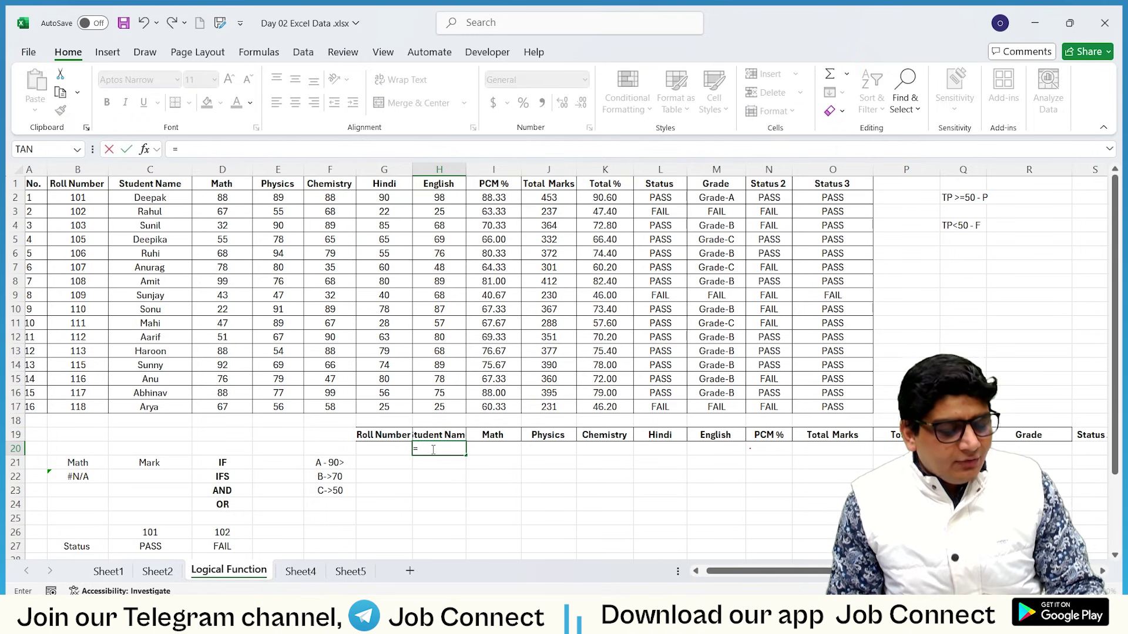
{"action": "type", "text": "xl"}
{"action": "key", "text": "Tab"}
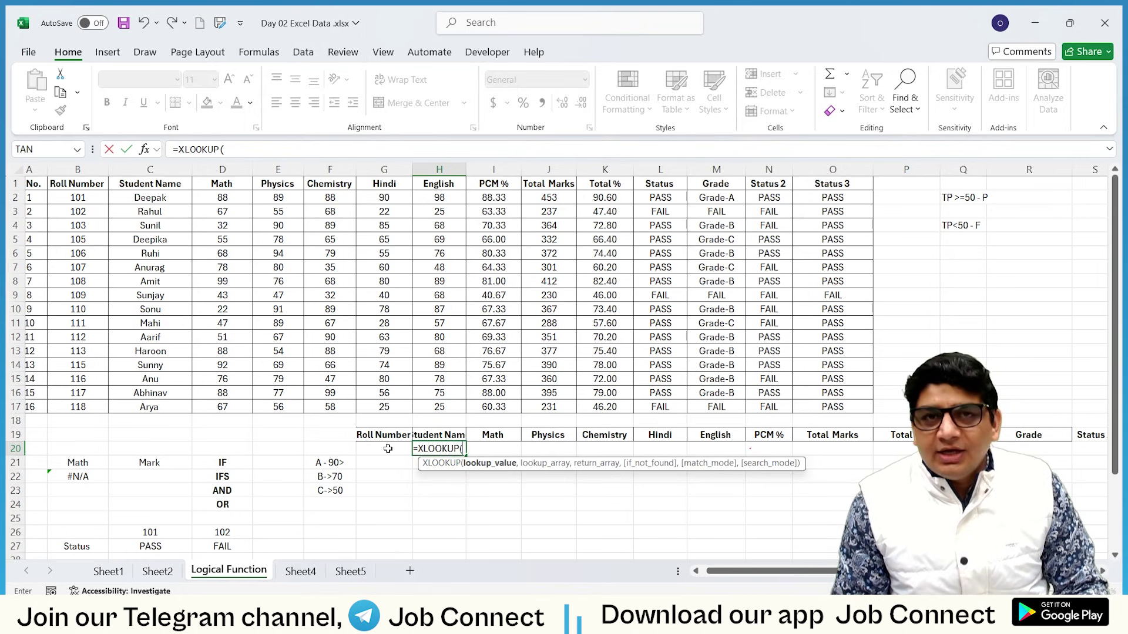
{"action": "left_click", "coordinate": [387, 449]}
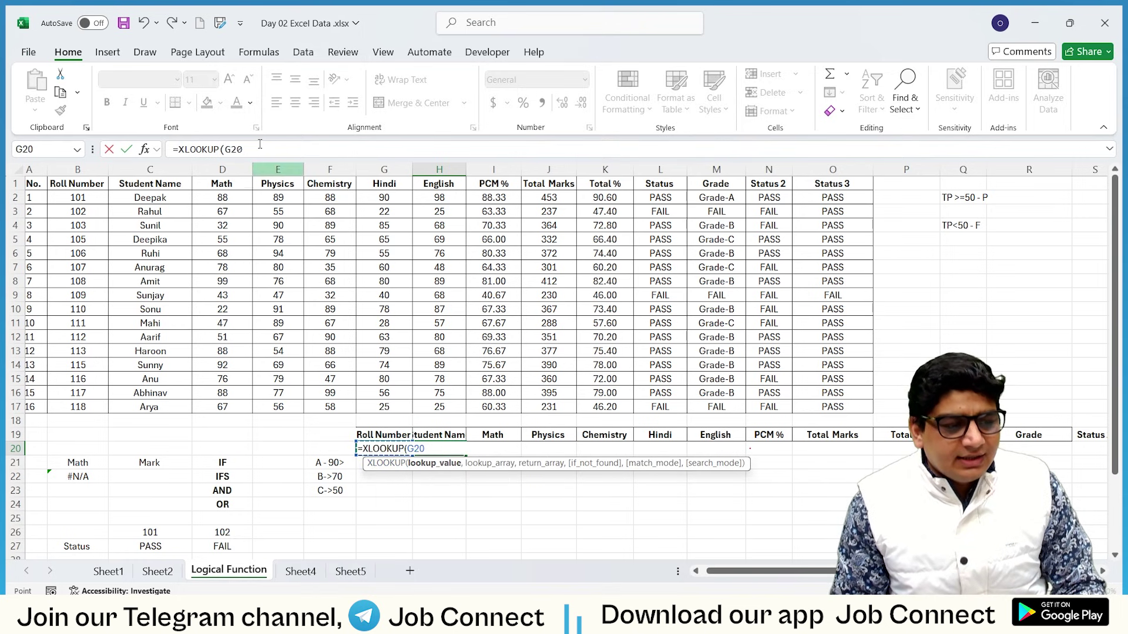
{"action": "type", "text": ","}
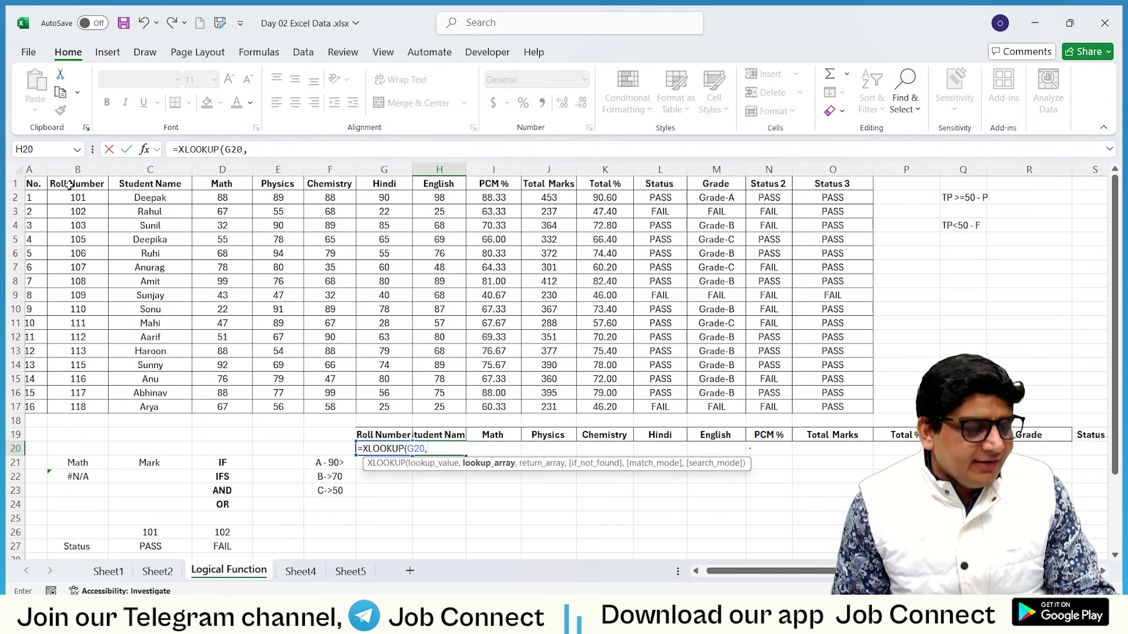
{"action": "left_click_drag", "start_coordinate": [77, 183], "coordinate": [74, 404]}
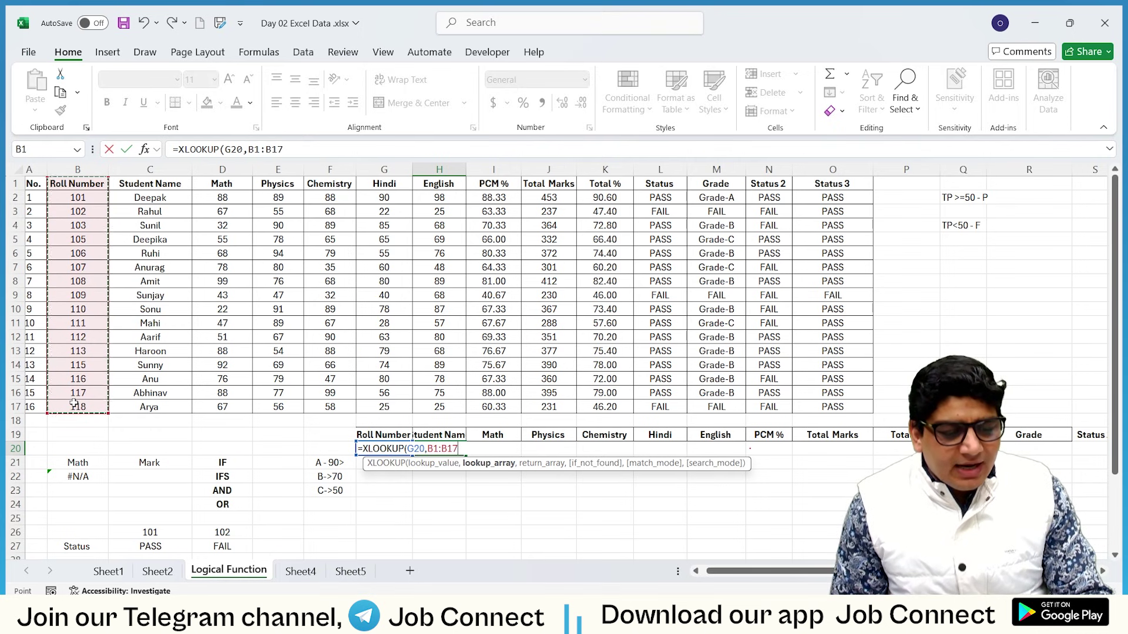
{"action": "type", "text": ","}
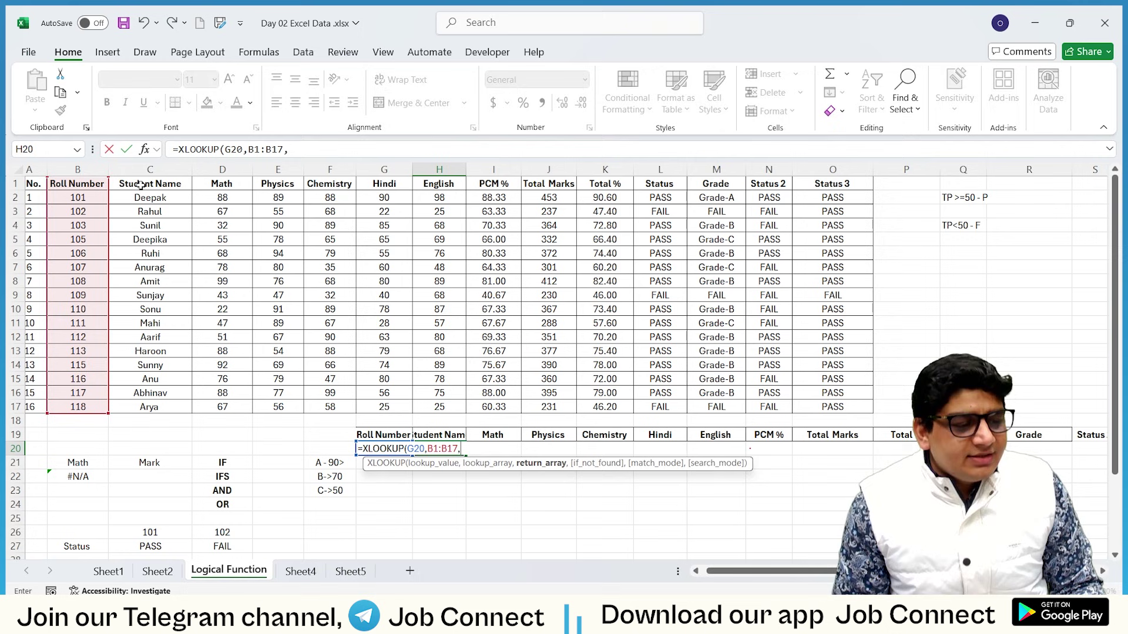